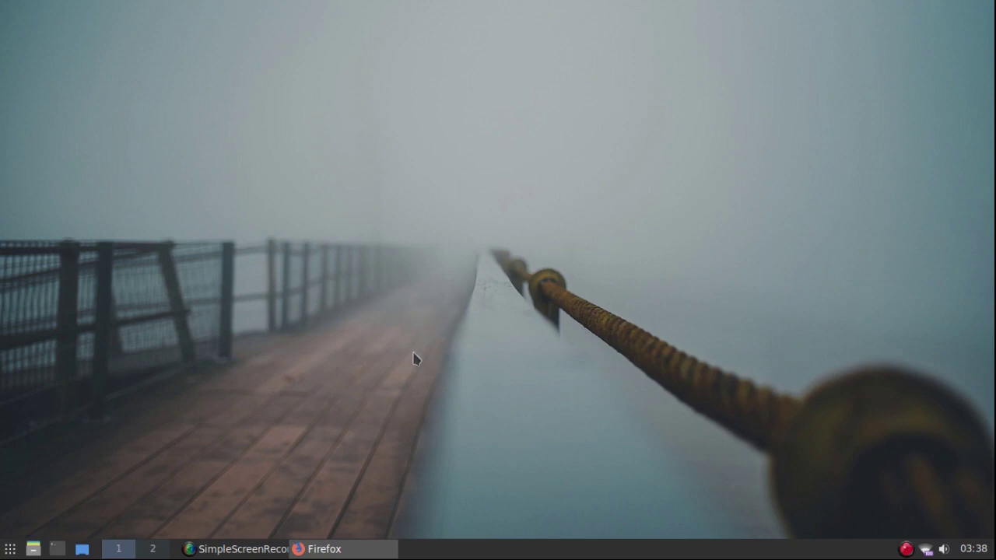
Browse the 20191204 folder of the NuTyX project files on SourceForge in Firefox and view the ISO's checksums
{"action": "left_click", "coordinate": [371, 551]}
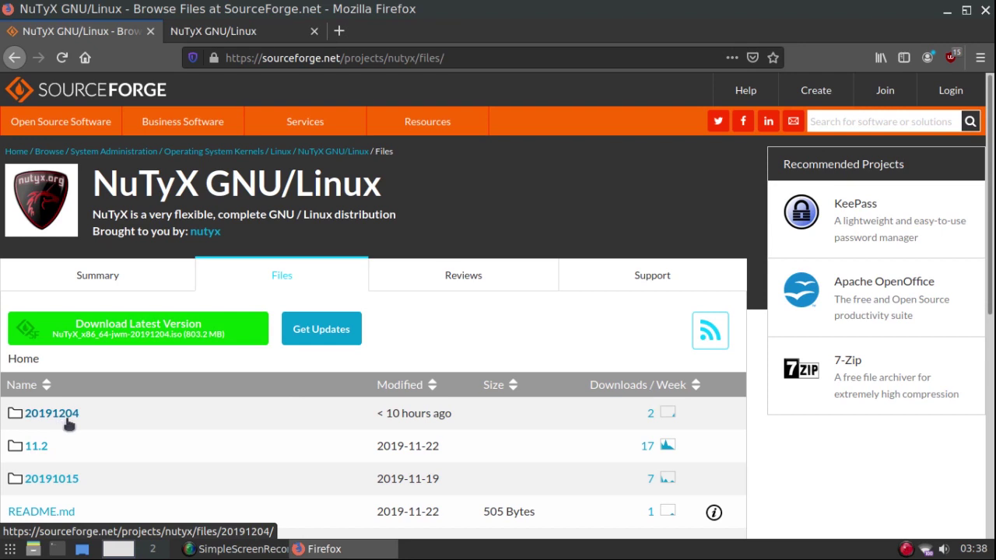
{"action": "left_click", "coordinate": [47, 419]}
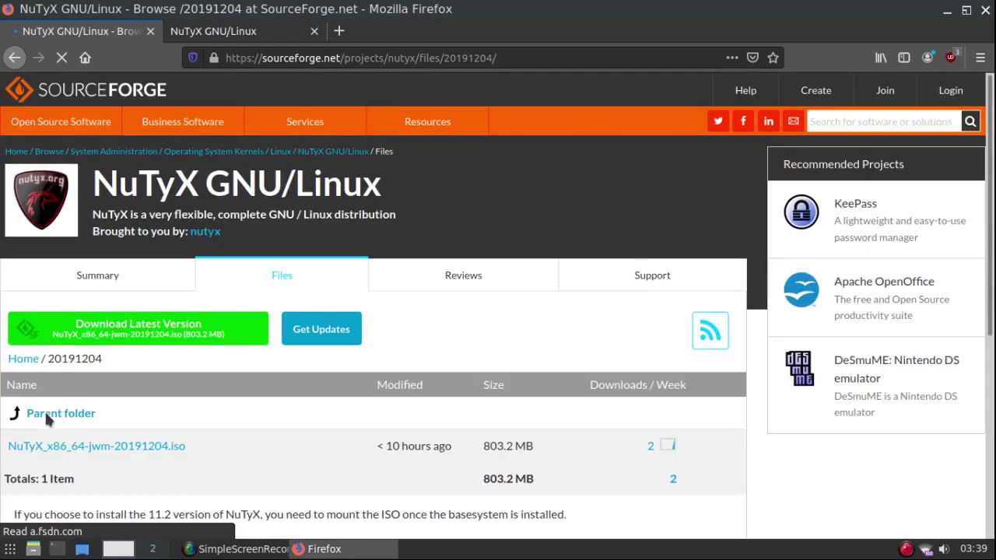
{"action": "scroll", "coordinate": [269, 404], "scroll_direction": "down", "scroll_amount": 2}
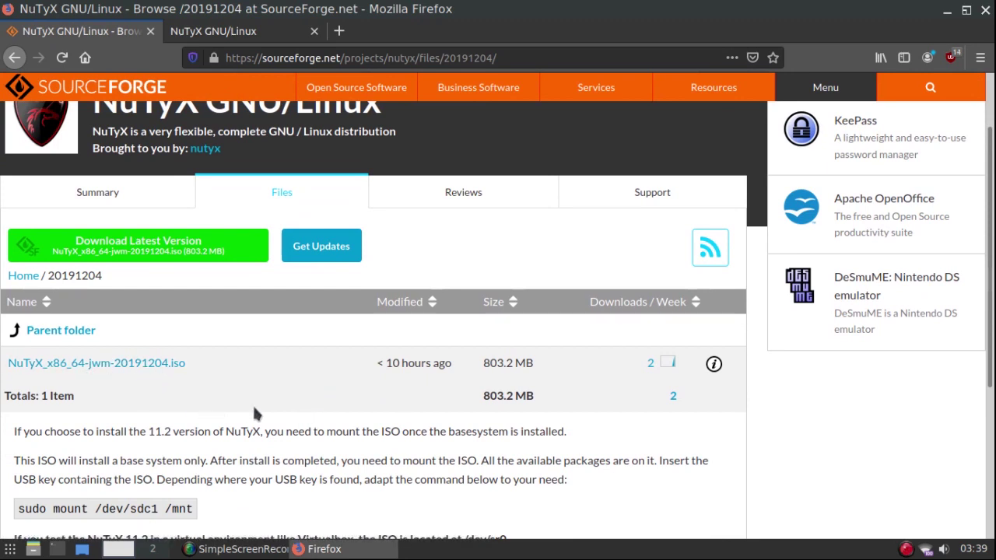
{"action": "left_click", "coordinate": [714, 365]}
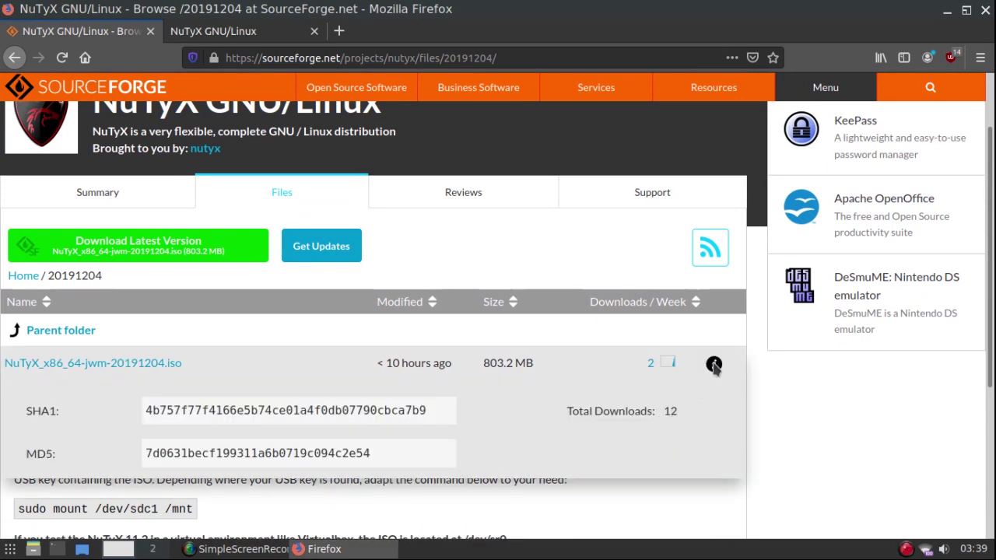
{"action": "left_click", "coordinate": [714, 365]}
{"action": "scroll", "coordinate": [302, 414], "scroll_direction": "up", "scroll_amount": 2}
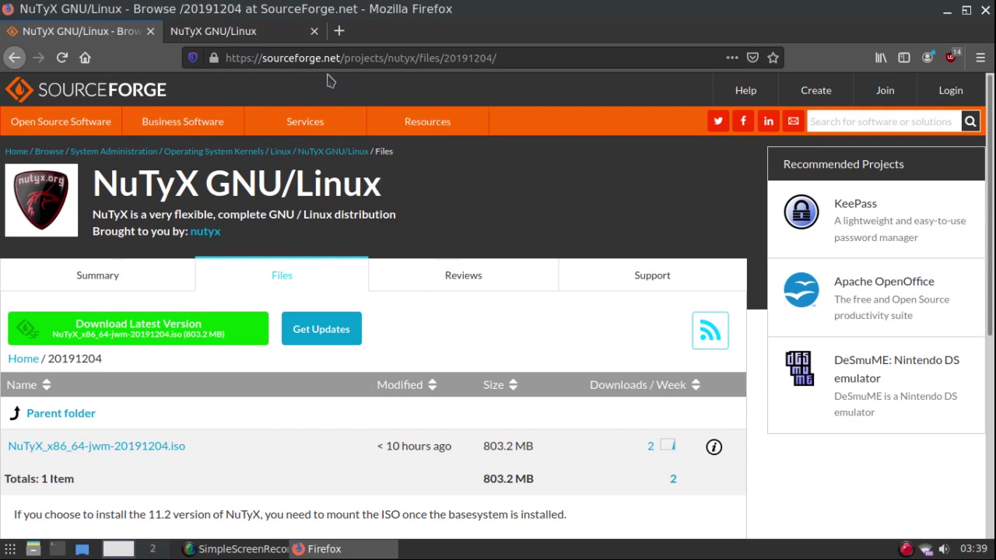
View the NuTyX website's English welcome page, then close Firefox
{"action": "left_click", "coordinate": [232, 37]}
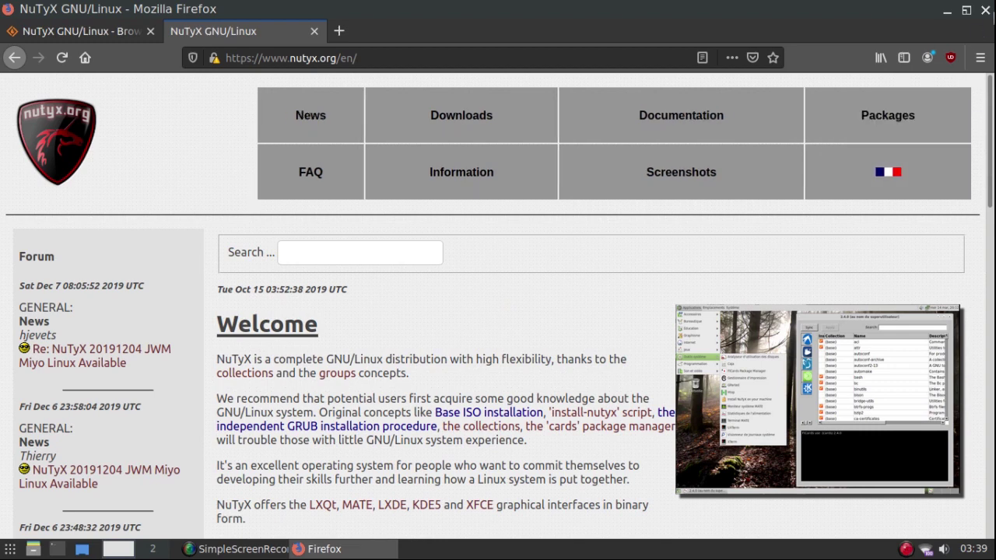
{"action": "left_click", "coordinate": [986, 11]}
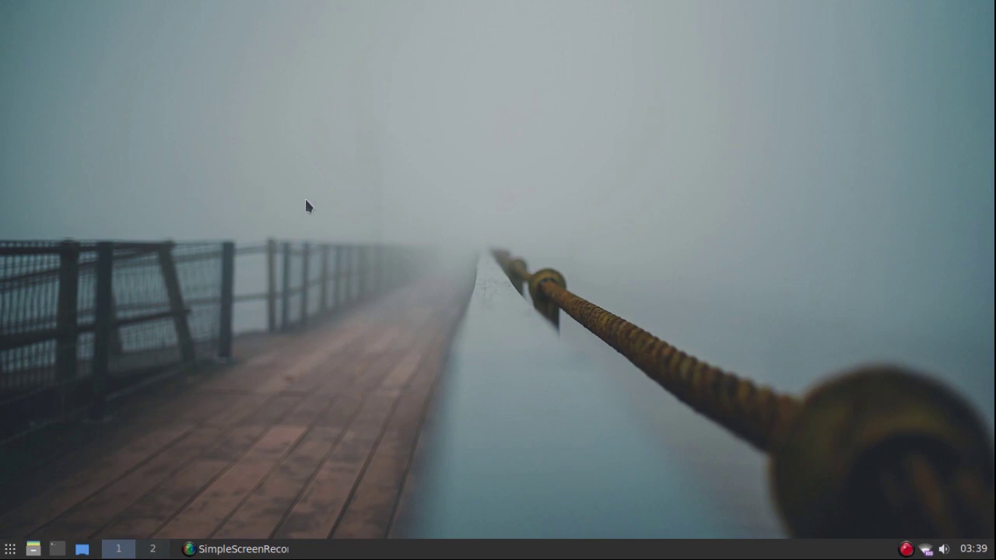
Open Oracle VM VirtualBox and start the NuTyX-jwm virtual machine
{"action": "left_click", "coordinate": [175, 69]}
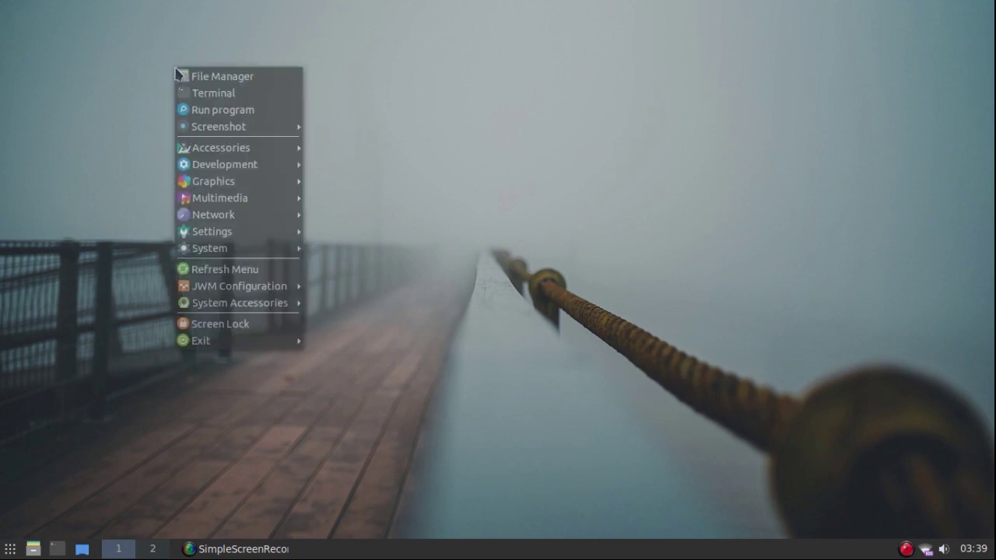
{"action": "mouse_move", "coordinate": [187, 204]}
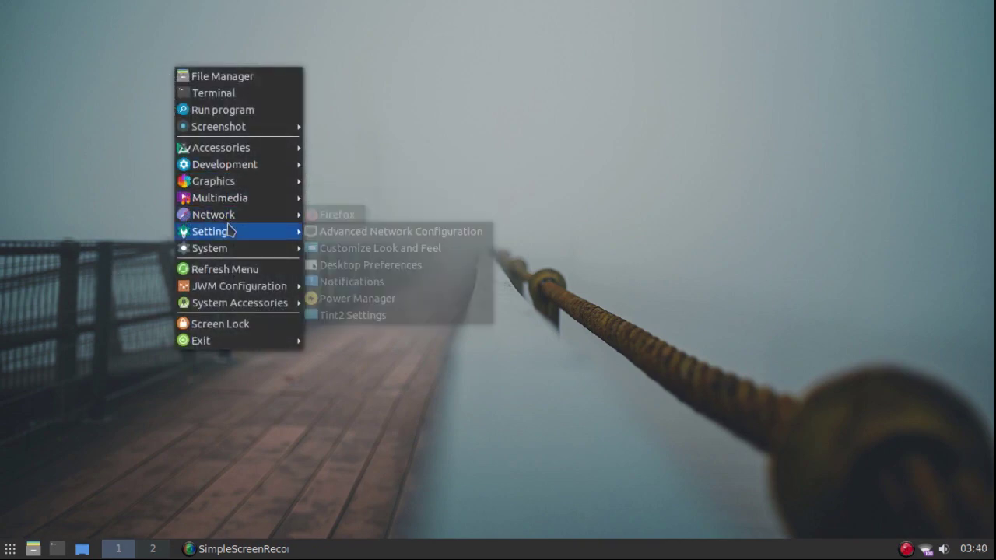
{"action": "mouse_move", "coordinate": [230, 251]}
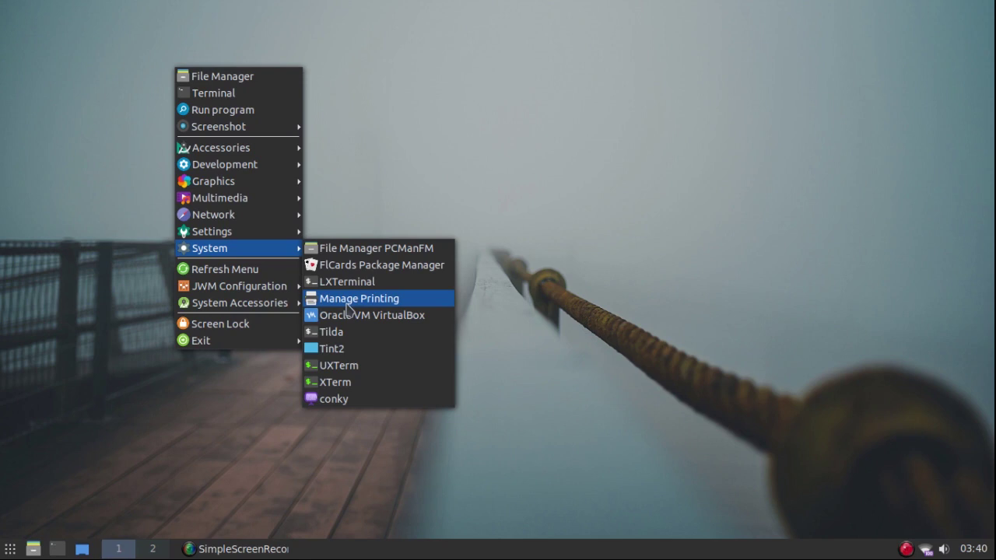
{"action": "left_click", "coordinate": [385, 320]}
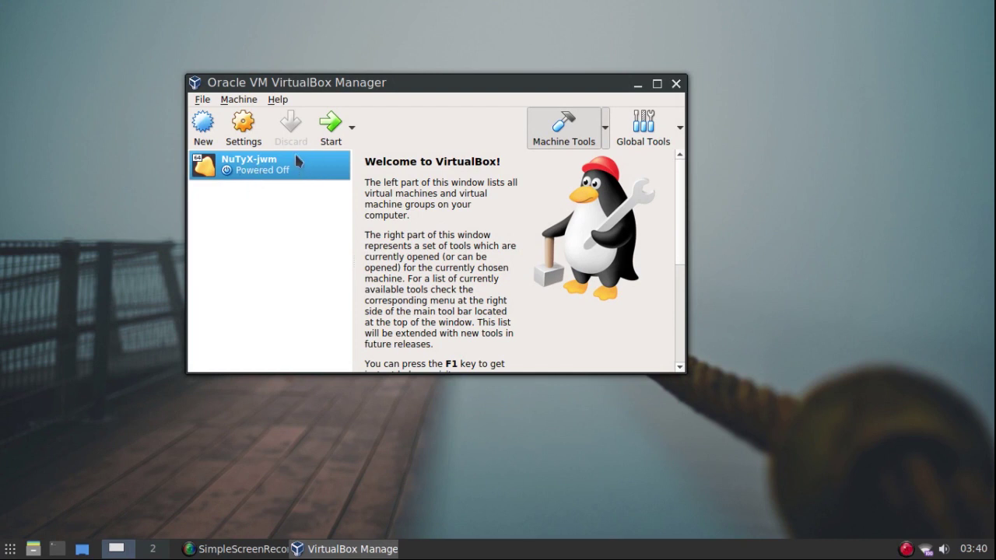
{"action": "left_click", "coordinate": [333, 131]}
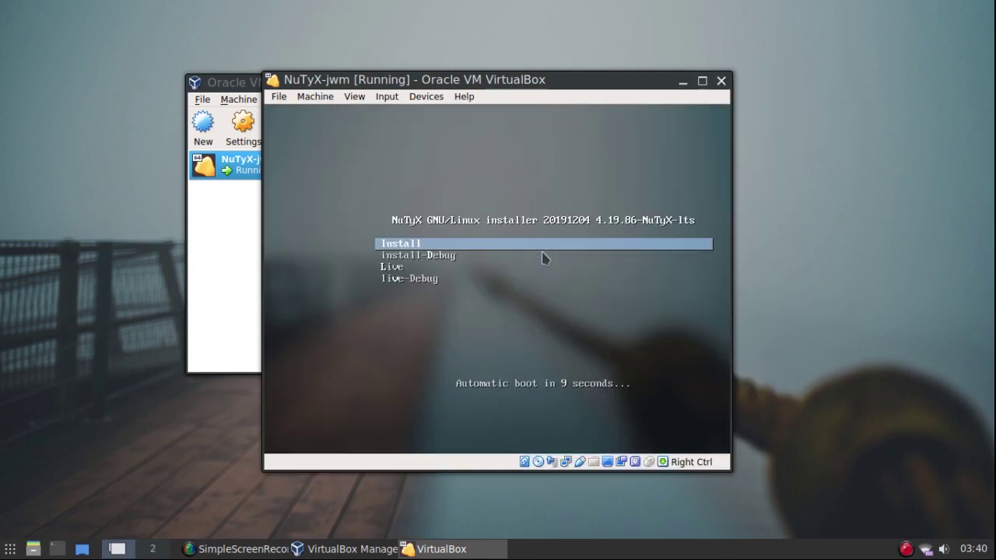
Look through the NuTyX boot entries, boot the Live entry, and maximize the virtual machine window
{"action": "key", "text": "Down"}
{"action": "key", "text": "Down"}
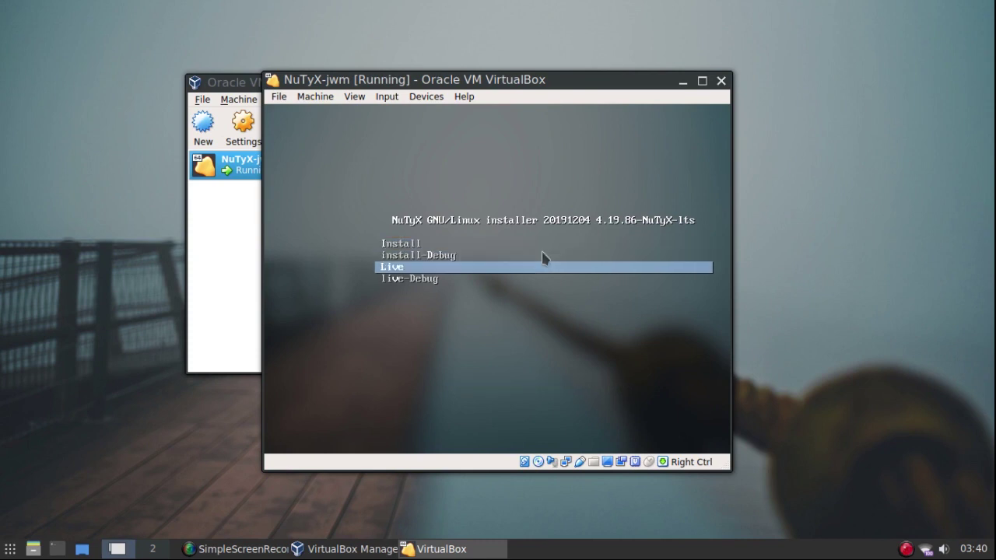
{"action": "key", "text": "Up"}
{"action": "key", "text": "Up"}
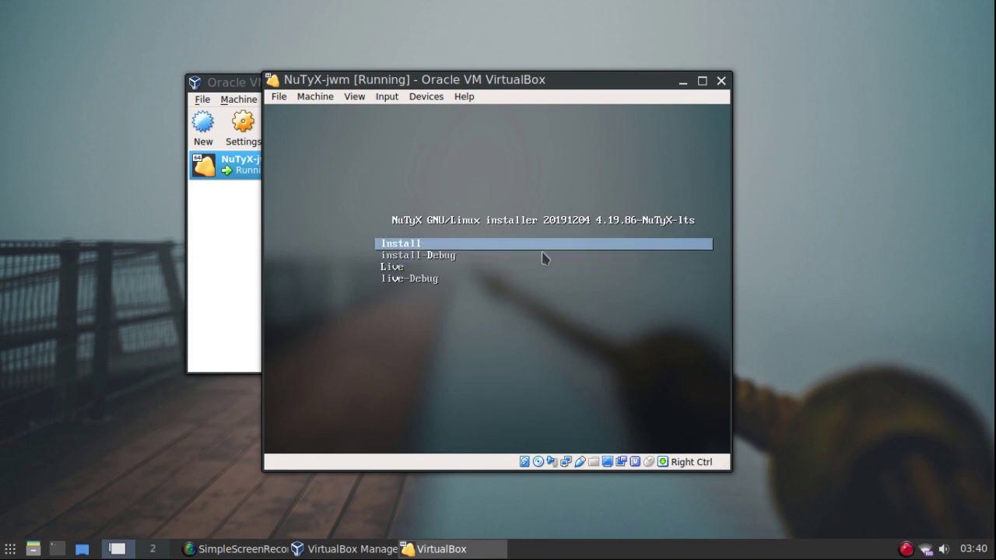
{"action": "key", "text": "Down"}
{"action": "key", "text": "Down"}
{"action": "key", "text": "Down"}
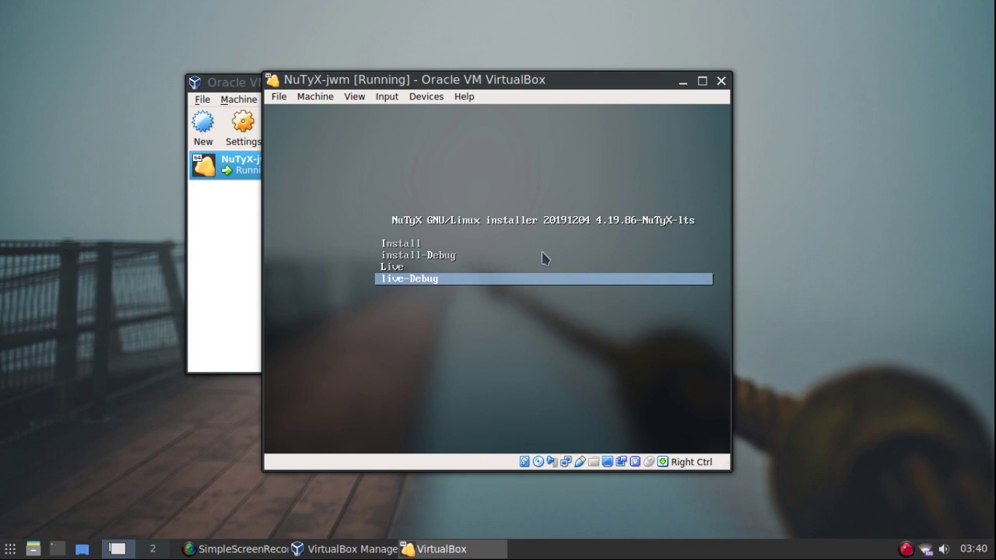
{"action": "key", "text": "Up"}
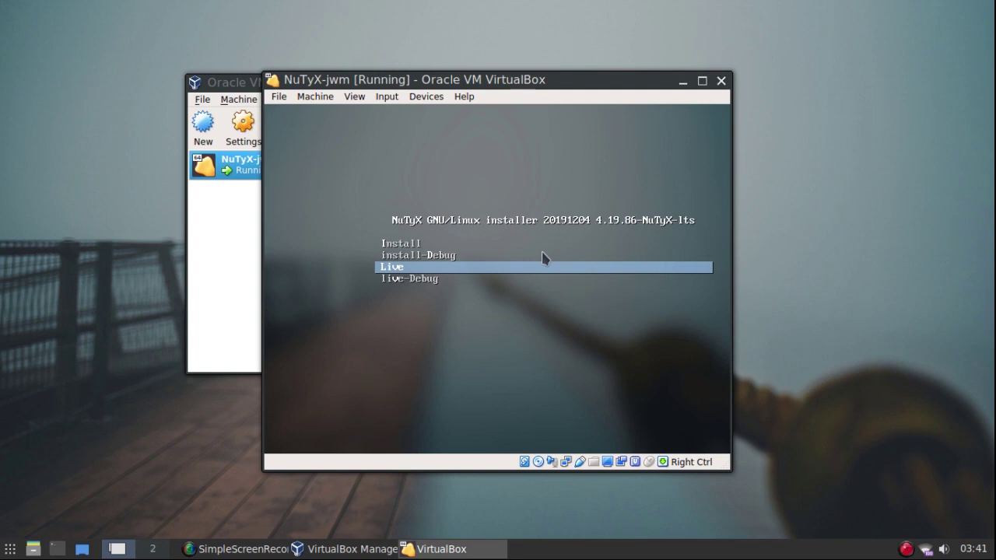
{"action": "key", "text": "Return"}
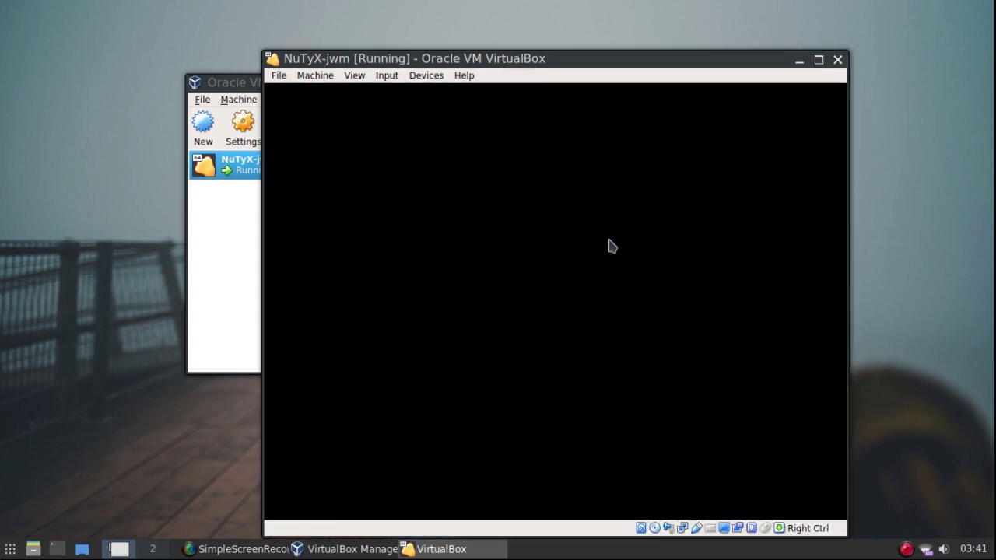
{"action": "left_click", "coordinate": [818, 60]}
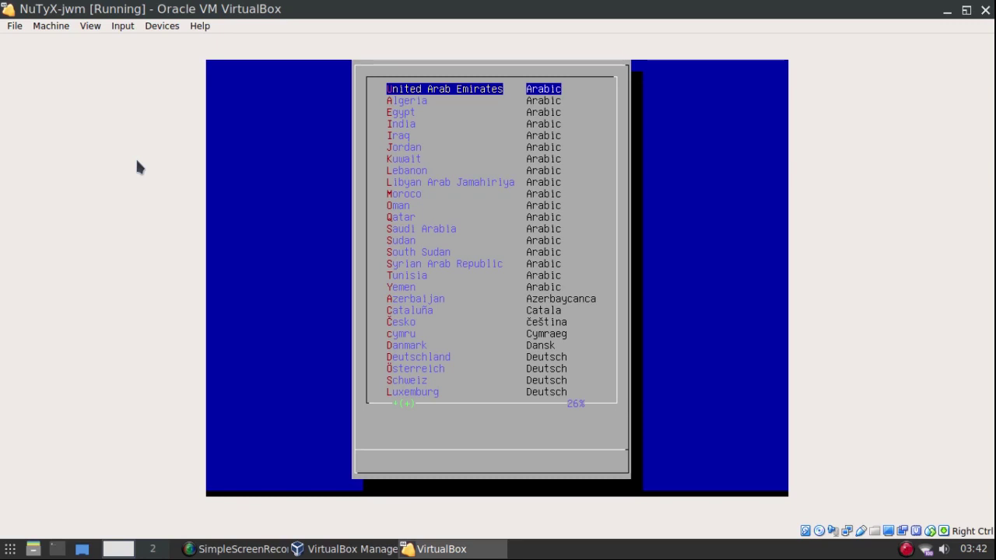
Choose United States English as the country and language of the live system
{"action": "key", "text": "Down"}
{"action": "key", "text": "Down"}
{"action": "key", "text": "Down"}
{"action": "key", "text": "Down"}
{"action": "key", "text": "Down"}
{"action": "key", "text": "Down"}
{"action": "key", "text": "Down"}
{"action": "key", "text": "Down"}
{"action": "key", "text": "Down"}
{"action": "key", "text": "Down"}
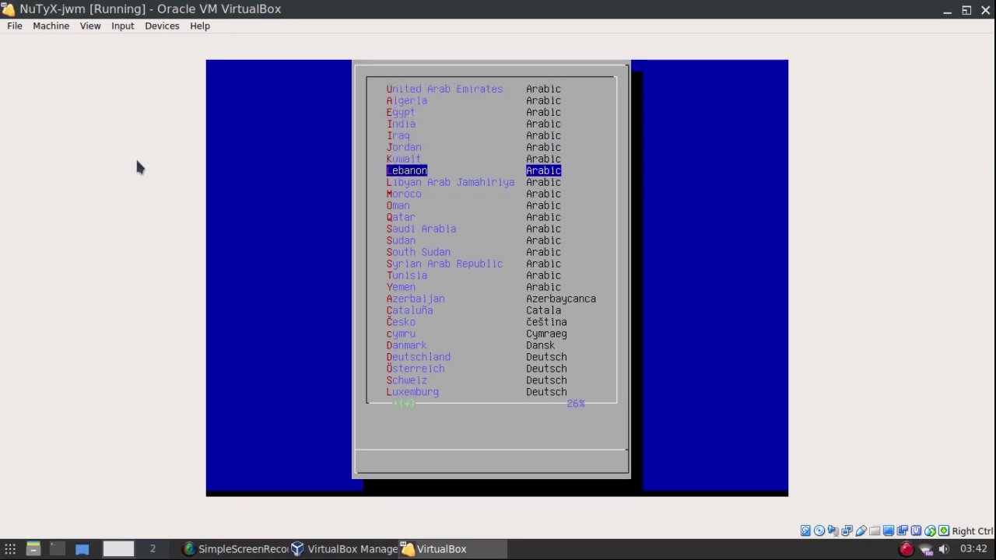
{"action": "key", "text": "Down"}
{"action": "key", "text": "Down"}
{"action": "key", "text": "Down"}
{"action": "key", "text": "Down"}
{"action": "key", "text": "Down"}
{"action": "key", "text": "Down"}
{"action": "key", "text": "Down"}
{"action": "key", "text": "Down"}
{"action": "key", "text": "Down"}
{"action": "key", "text": "Down"}
{"action": "key", "text": "Down"}
{"action": "key", "text": "Down"}
{"action": "key", "text": "Down"}
{"action": "key", "text": "Down"}
{"action": "key", "text": "Down"}
{"action": "key", "text": "Down"}
{"action": "key", "text": "Down"}
{"action": "key", "text": "Down"}
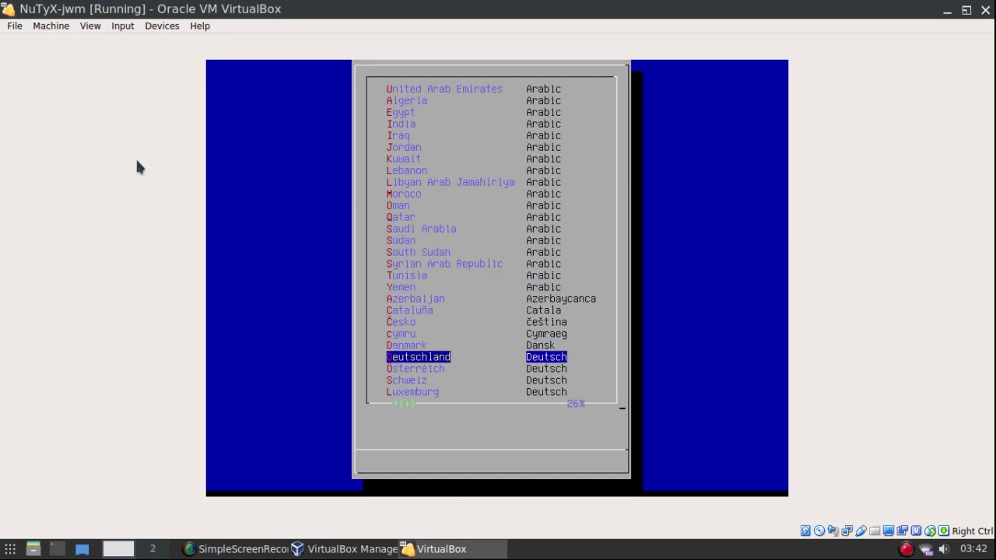
{"action": "key", "text": "Down"}
{"action": "key", "text": "Down"}
{"action": "key", "text": "Down"}
{"action": "key", "text": "Down"}
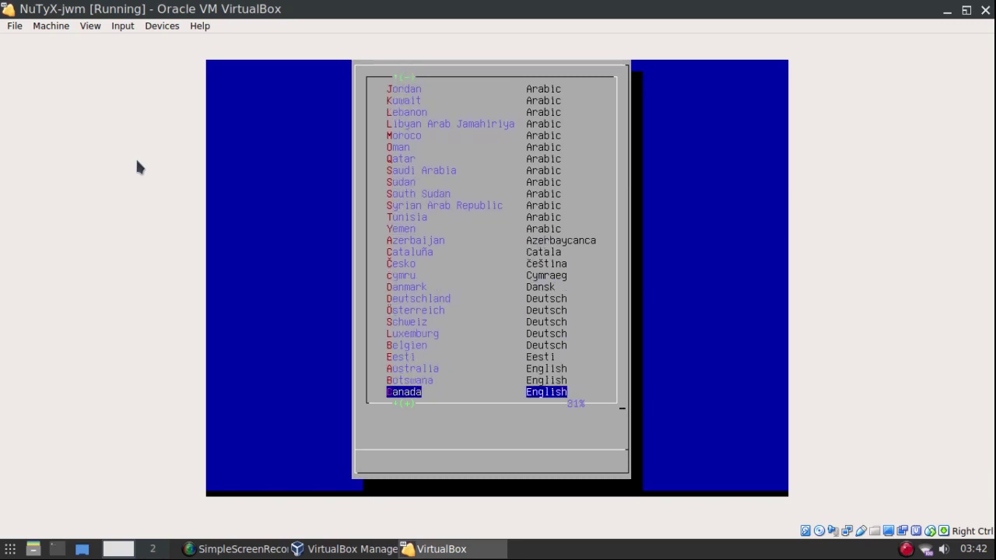
{"action": "key", "text": "Down"}
{"action": "key", "text": "Down"}
{"action": "key", "text": "Down"}
{"action": "key", "text": "Down"}
{"action": "key", "text": "Down"}
{"action": "key", "text": "Down"}
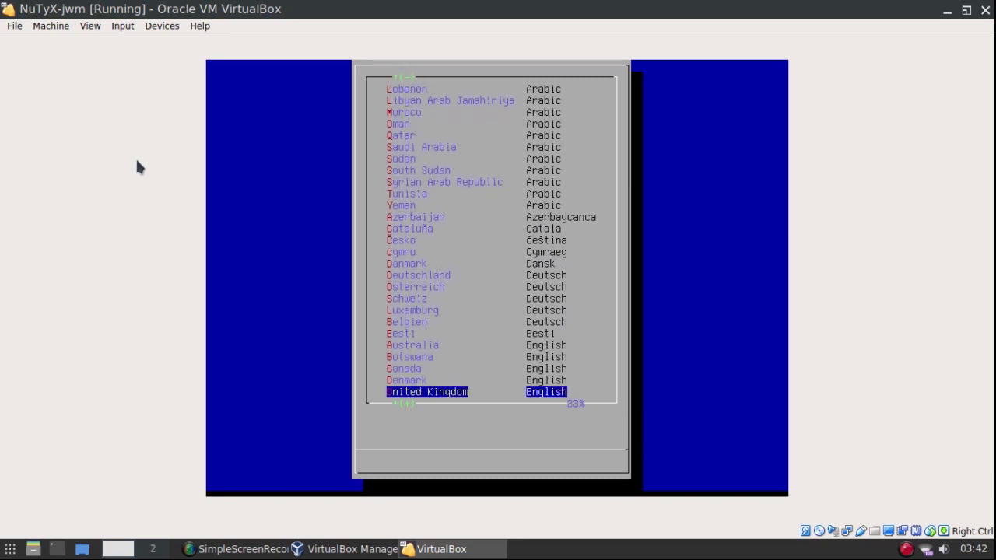
{"action": "key", "text": "Down"}
{"action": "key", "text": "Down"}
{"action": "key", "text": "Down"}
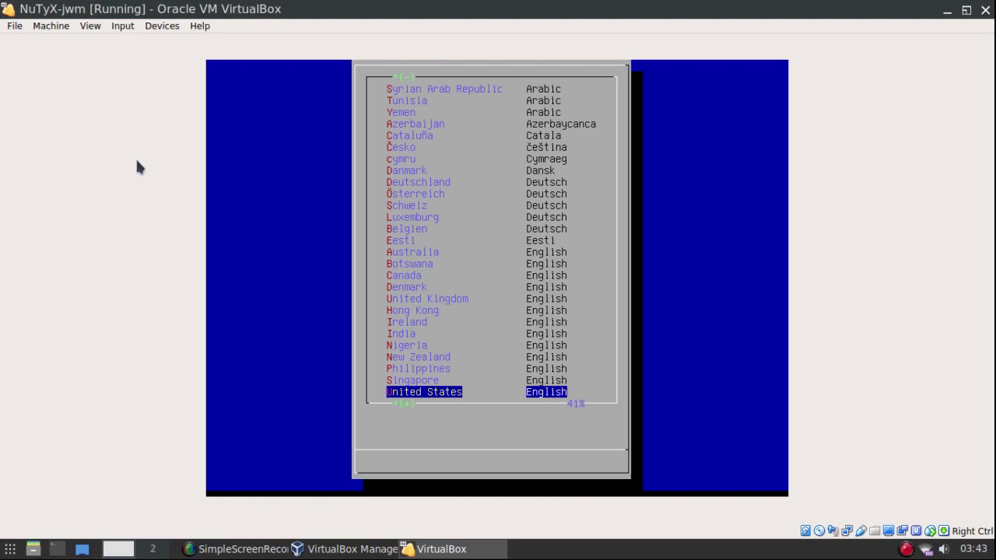
{"action": "key", "text": "Return"}
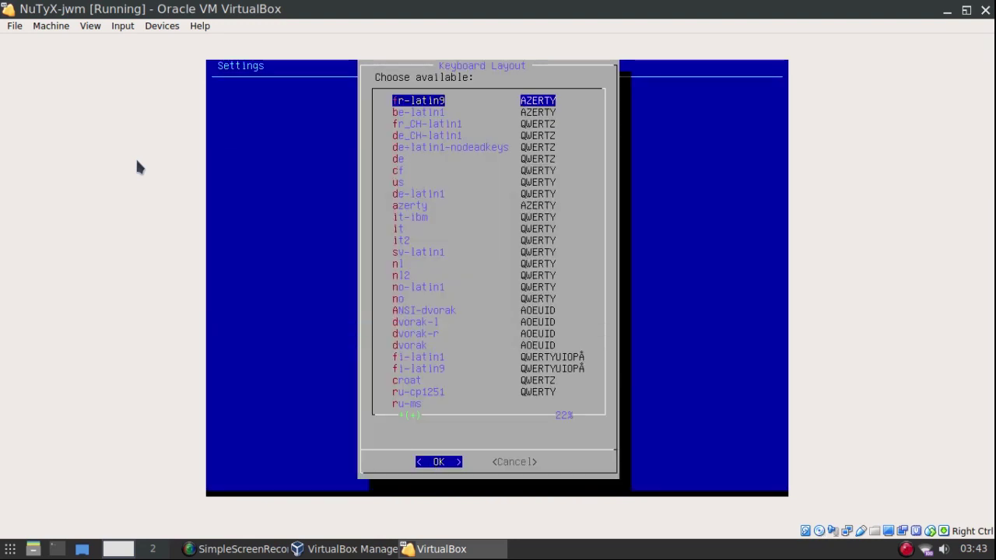
Set the keyboard layout to us (QWERTY)
{"action": "key", "text": "Down"}
{"action": "key", "text": "Down"}
{"action": "key", "text": "Down"}
{"action": "key", "text": "Down"}
{"action": "key", "text": "Down"}
{"action": "key", "text": "Down"}
{"action": "key", "text": "Down"}
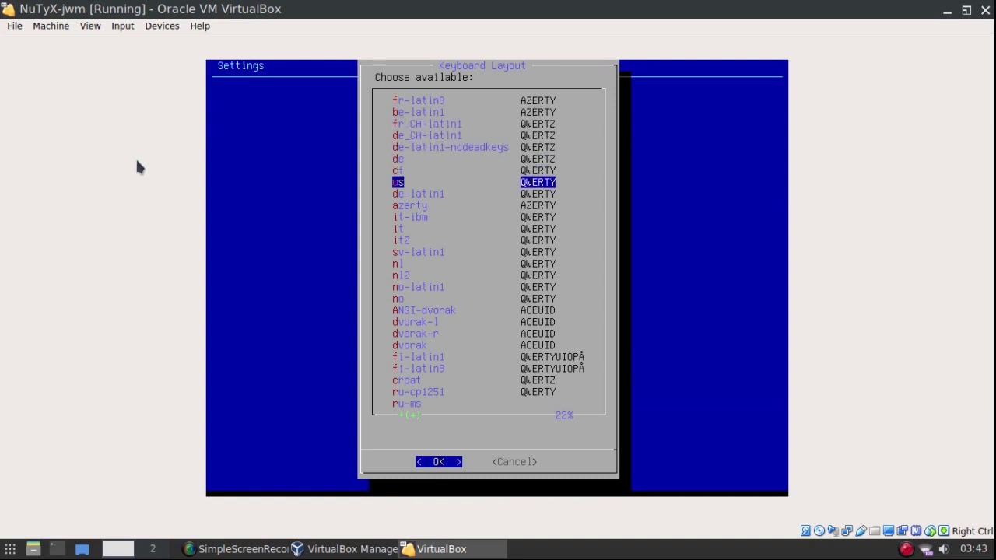
{"action": "key", "text": "Return"}
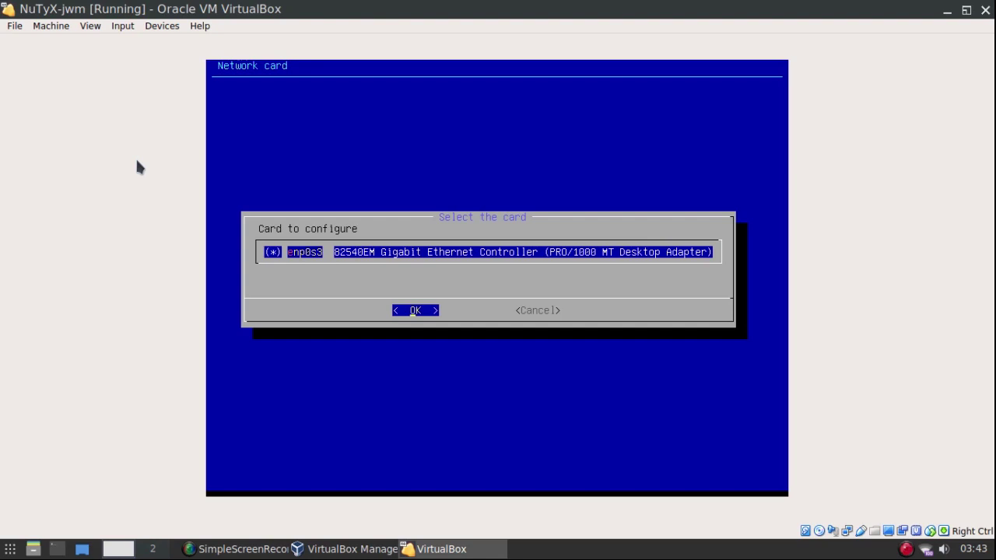
Configure network card enp0s3 to get its IP address automatically from the DHCP server
{"action": "key", "text": "Return"}
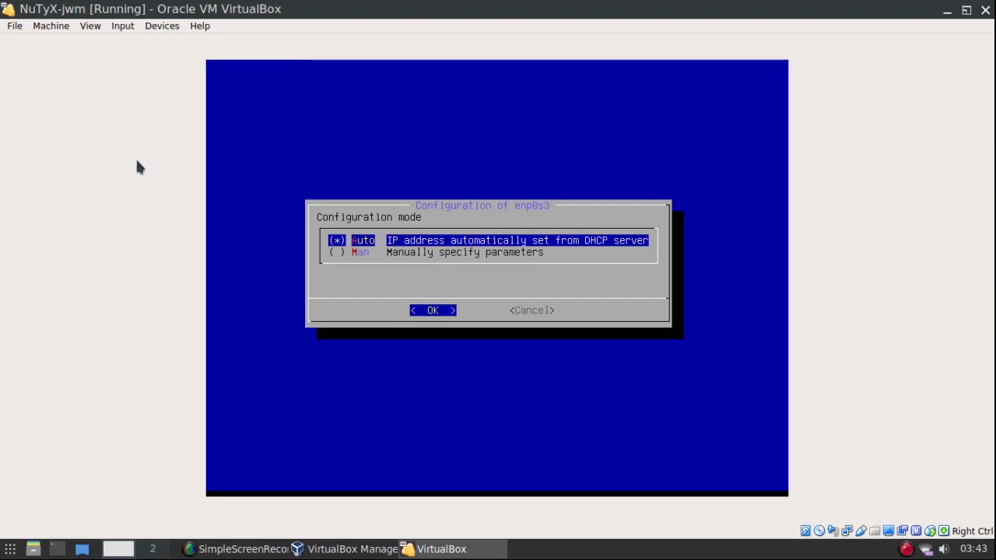
{"action": "key", "text": "Return"}
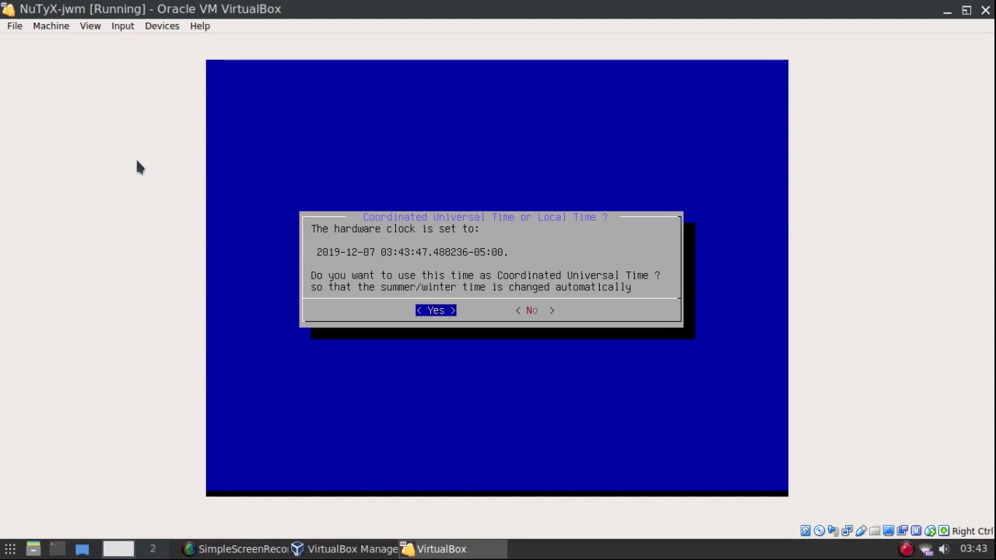
Use the hardware clock as Coordinated Universal Time and accept the proposed date, 7 December 2019, and time
{"action": "key", "text": "Return"}
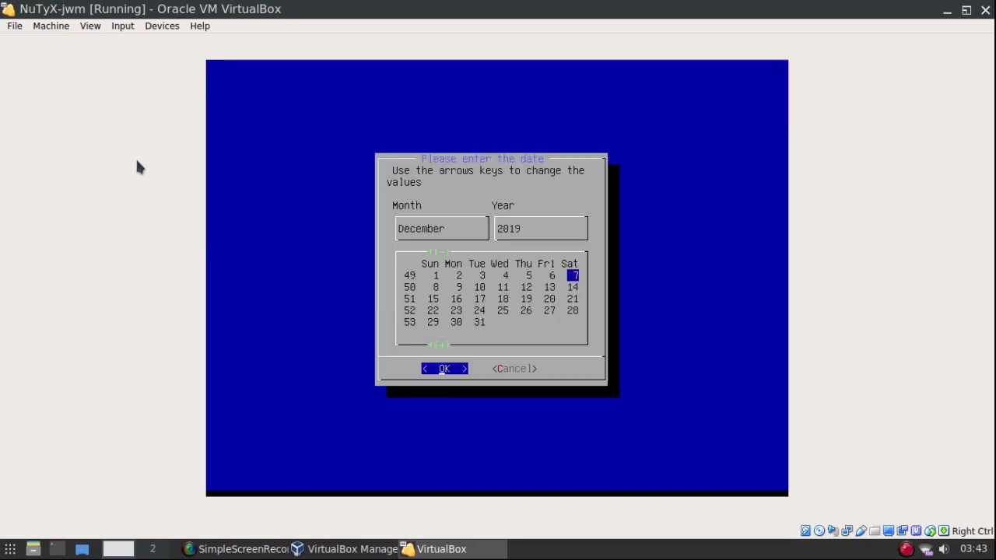
{"action": "key", "text": "Return"}
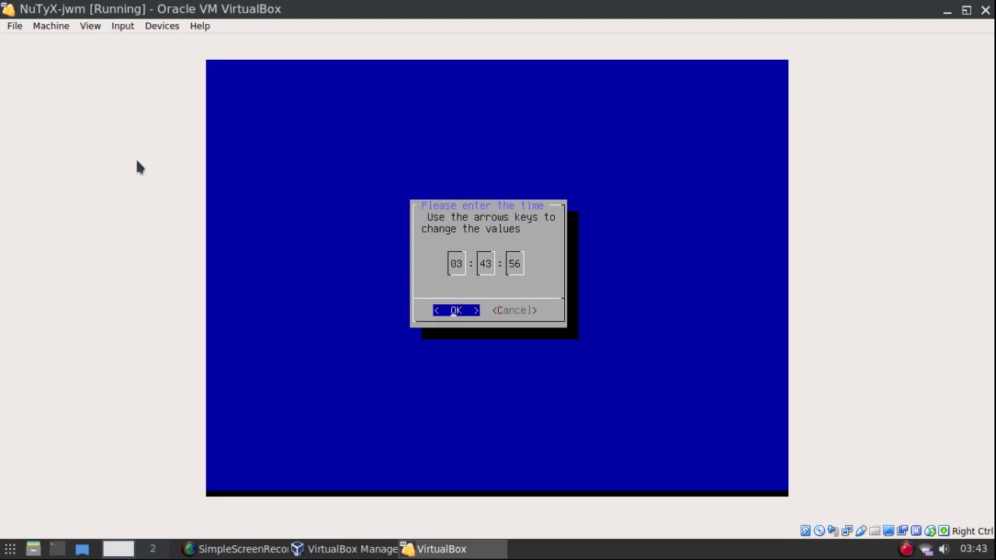
{"action": "key", "text": "Return"}
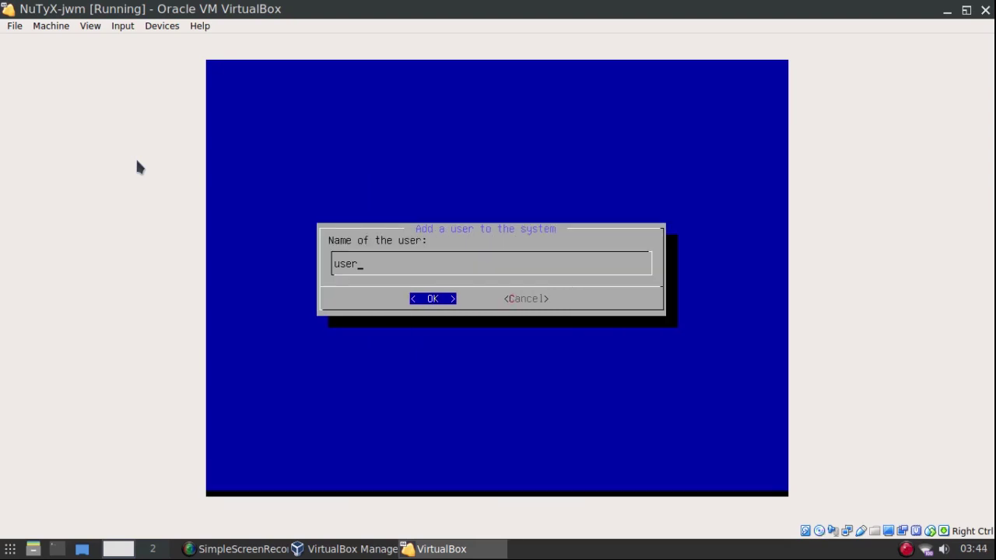
Replace the default user name and description with the new user's first name
{"action": "key", "text": "BackSpace"}
{"action": "key", "text": "BackSpace"}
{"action": "key", "text": "BackSpace"}
{"action": "key", "text": "BackSpace"}
{"action": "type", "text": "dan"}
{"action": "key", "text": "Return"}
{"action": "key", "text": "BackSpace"}
{"action": "key", "text": "BackSpace"}
{"action": "key", "text": "BackSpace"}
{"action": "key", "text": "BackSpace"}
{"action": "key", "text": "BackSpace"}
{"action": "key", "text": "BackSpace"}
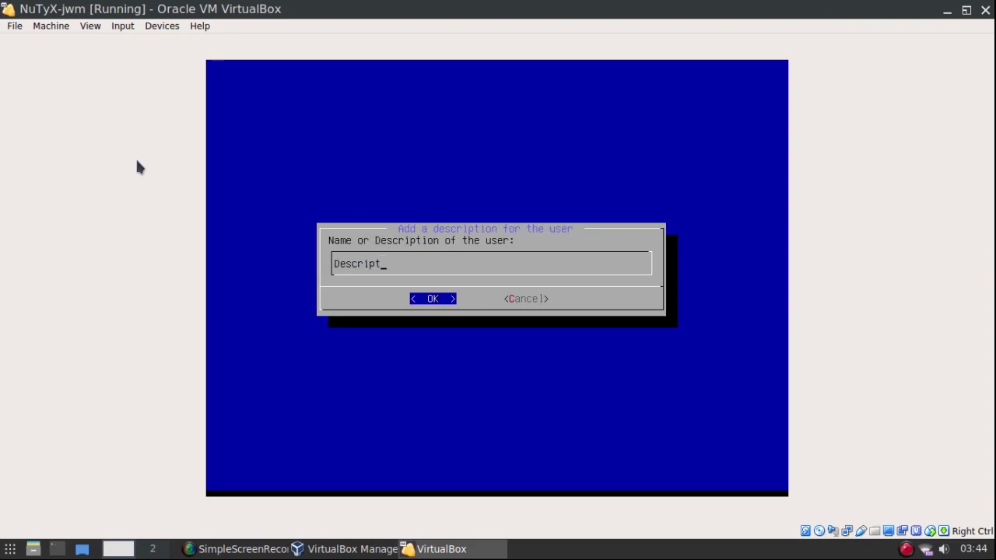
{"action": "key", "text": "BackSpace"}
{"action": "key", "text": "BackSpace"}
{"action": "key", "text": "BackSpace"}
{"action": "type", "text": "an"}
{"action": "key", "text": "Return"}
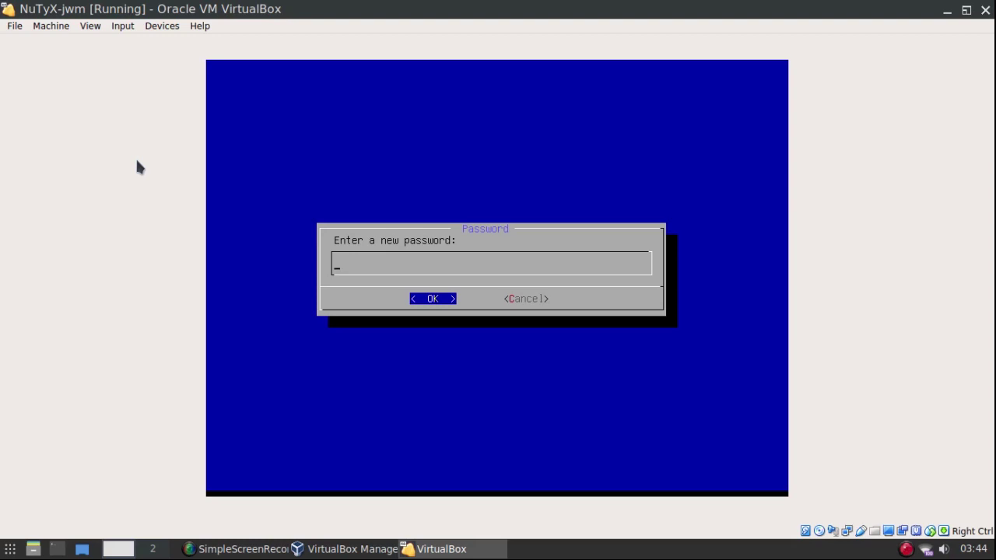
Enter and repeat the new user's account password
{"action": "type", "text": "*"}
{"action": "key", "text": "Return"}
{"action": "type", "text": "*"}
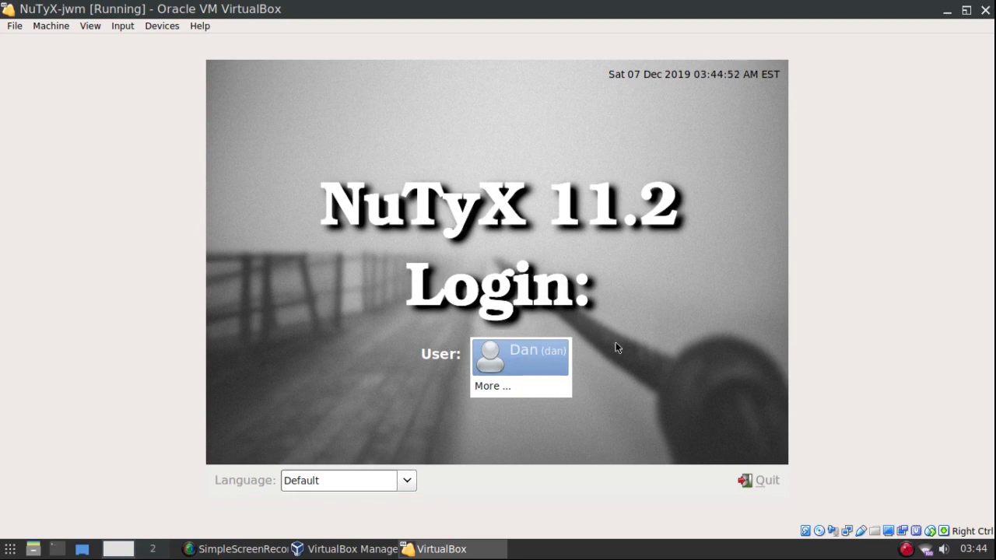
Log in to the newly created user account with its password
{"action": "left_click", "coordinate": [545, 360]}
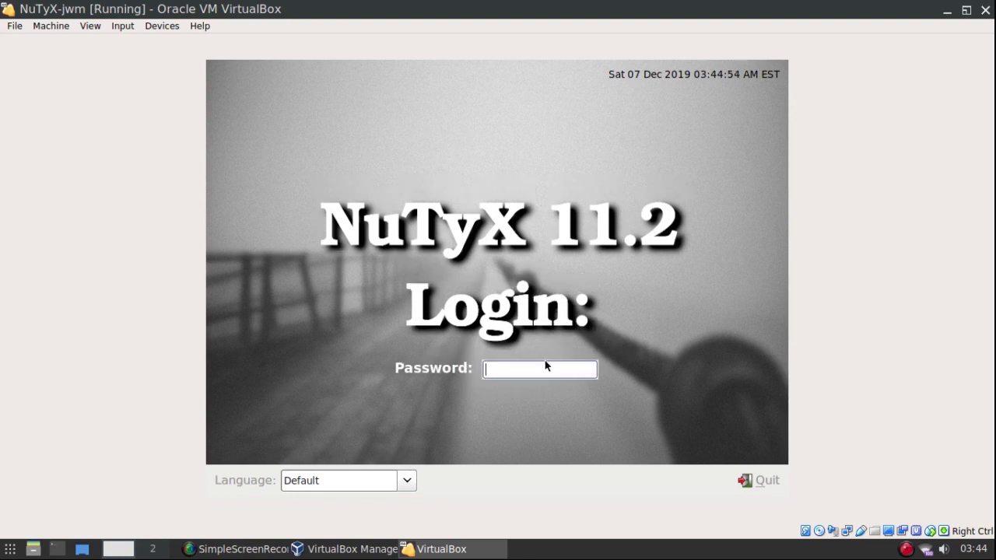
{"action": "type", "text": "d"}
{"action": "key", "text": "Return"}
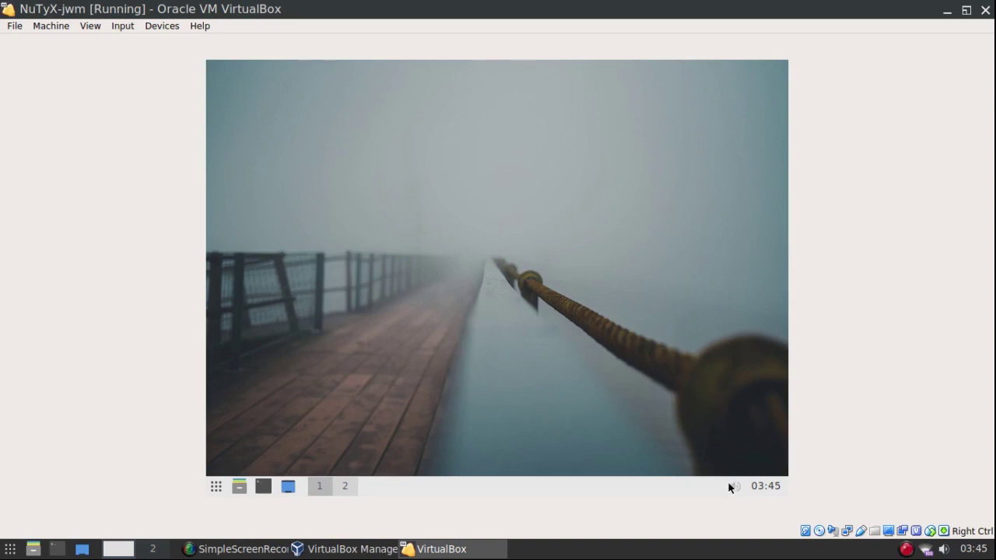
Log out of the desktop session and log back in with the same user's account password
{"action": "right_click", "coordinate": [356, 174]}
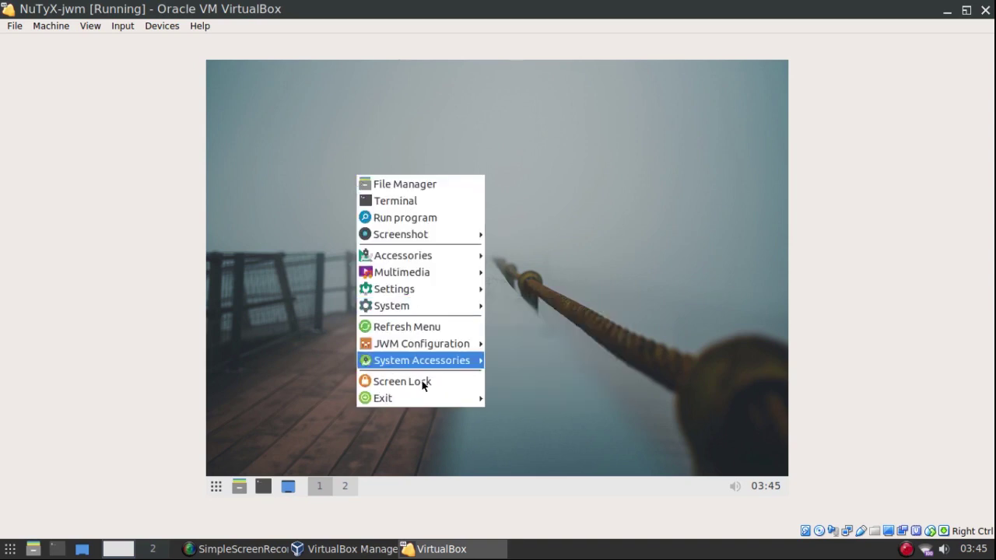
{"action": "mouse_move", "coordinate": [405, 401]}
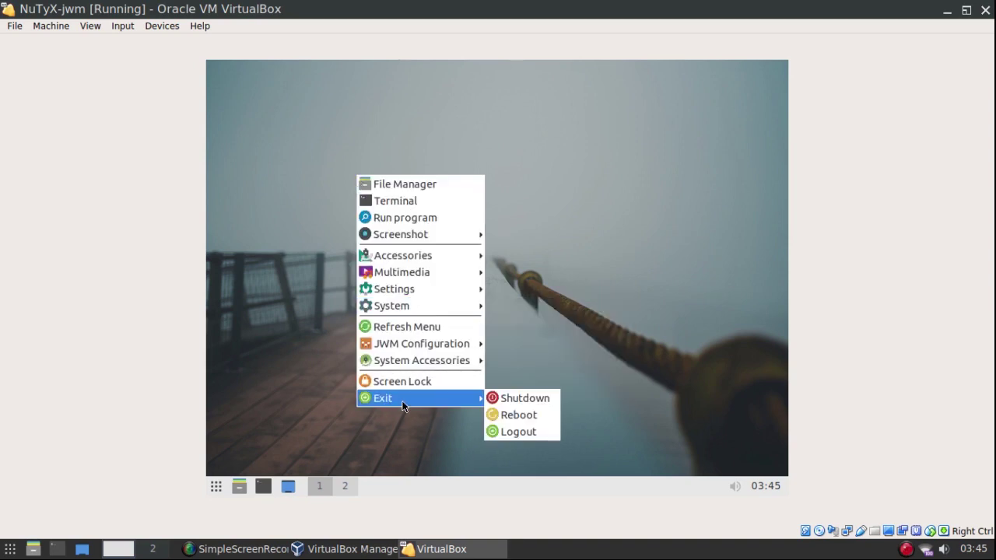
{"action": "left_click", "coordinate": [511, 428]}
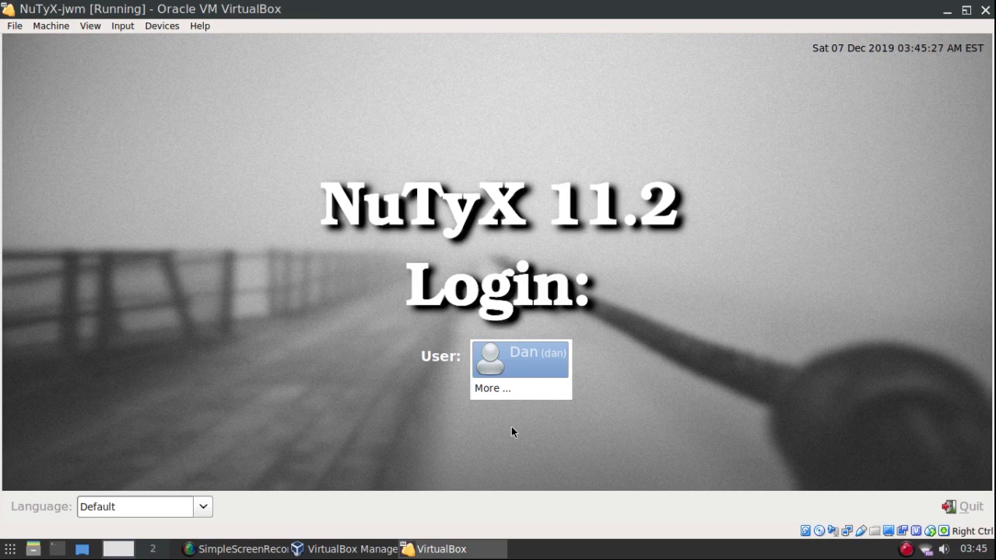
{"action": "key", "text": "Return"}
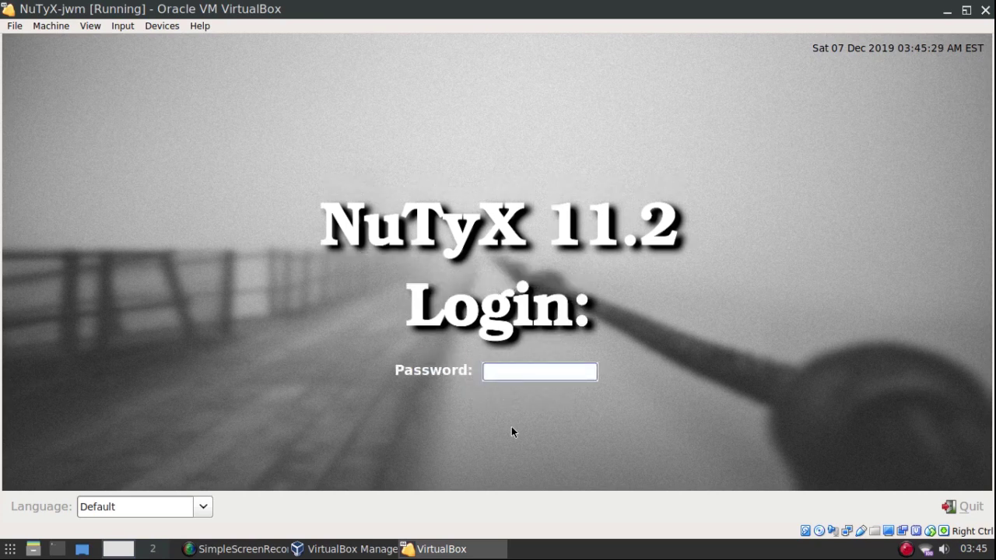
{"action": "type", "text": "•"}
{"action": "key", "text": "Return"}
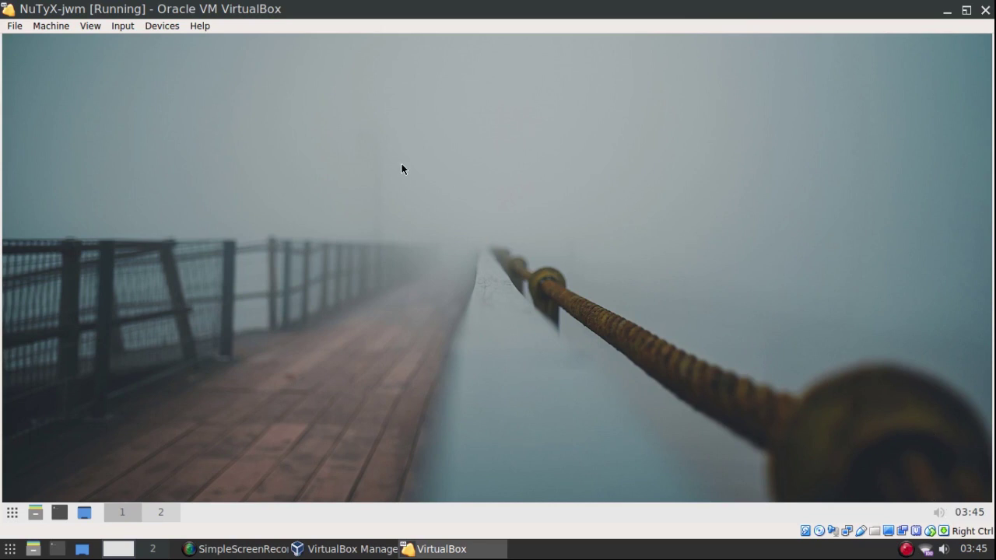
Look through the desktop's Accessories, Settings and System application categories and open the file manager on the home folder
{"action": "right_click", "coordinate": [95, 94]}
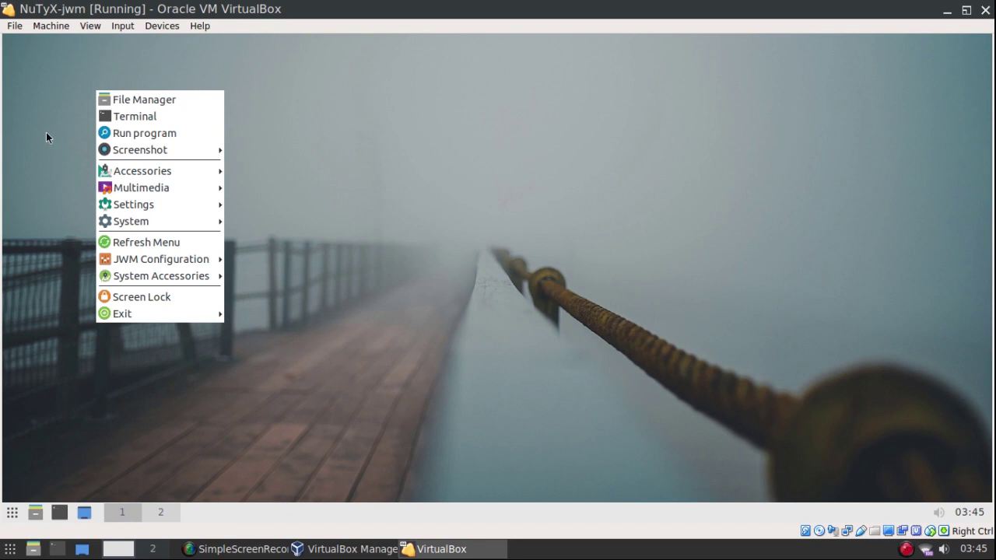
{"action": "mouse_move", "coordinate": [147, 168]}
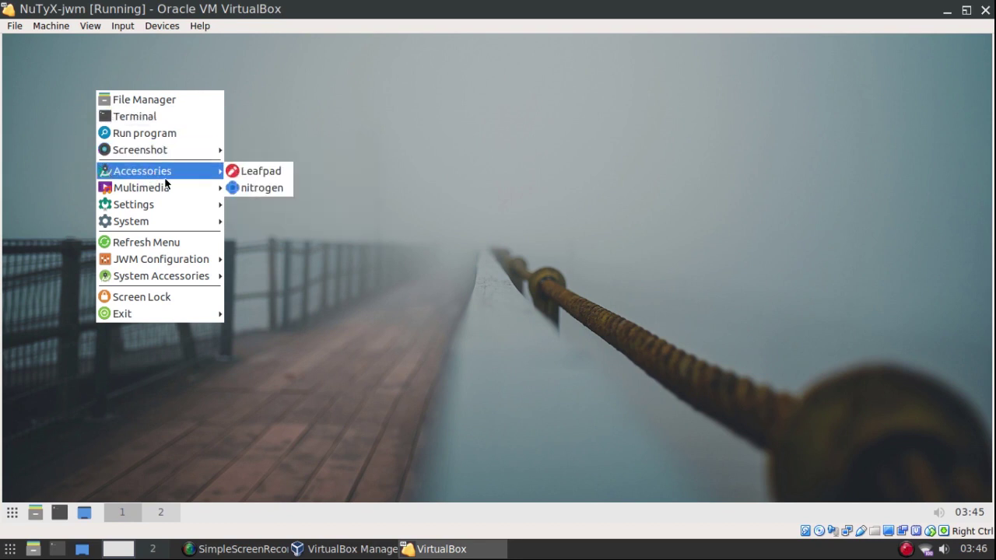
{"action": "mouse_move", "coordinate": [164, 189]}
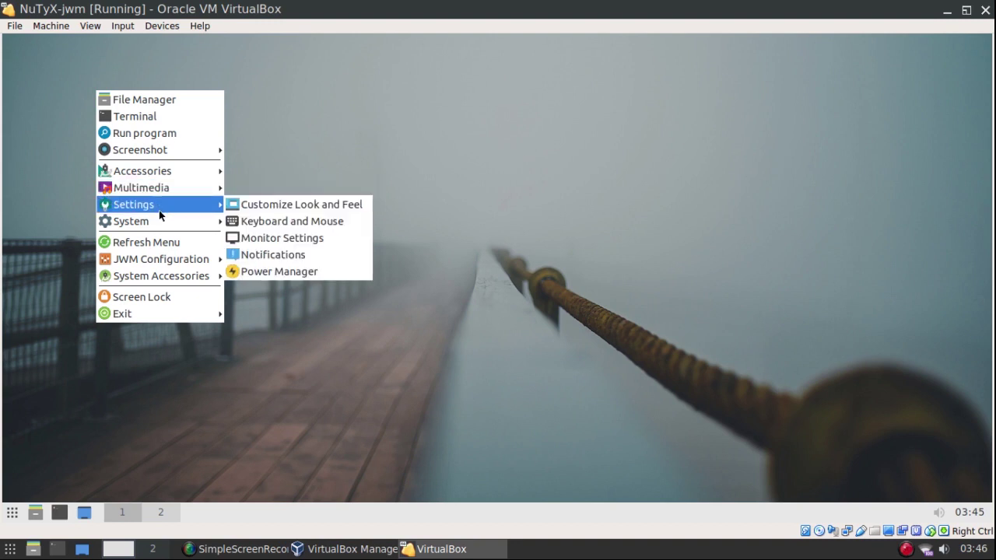
{"action": "mouse_move", "coordinate": [159, 222]}
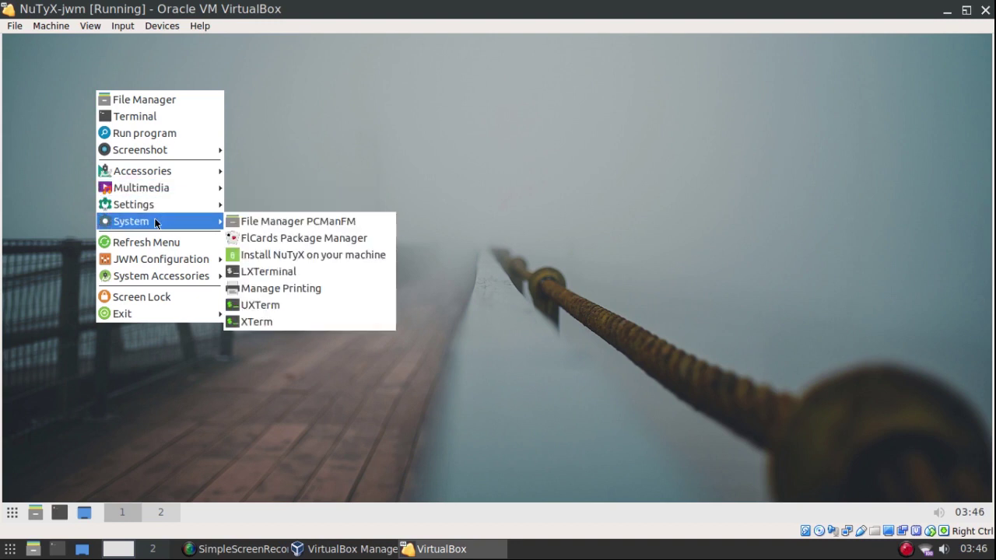
{"action": "left_click", "coordinate": [143, 100]}
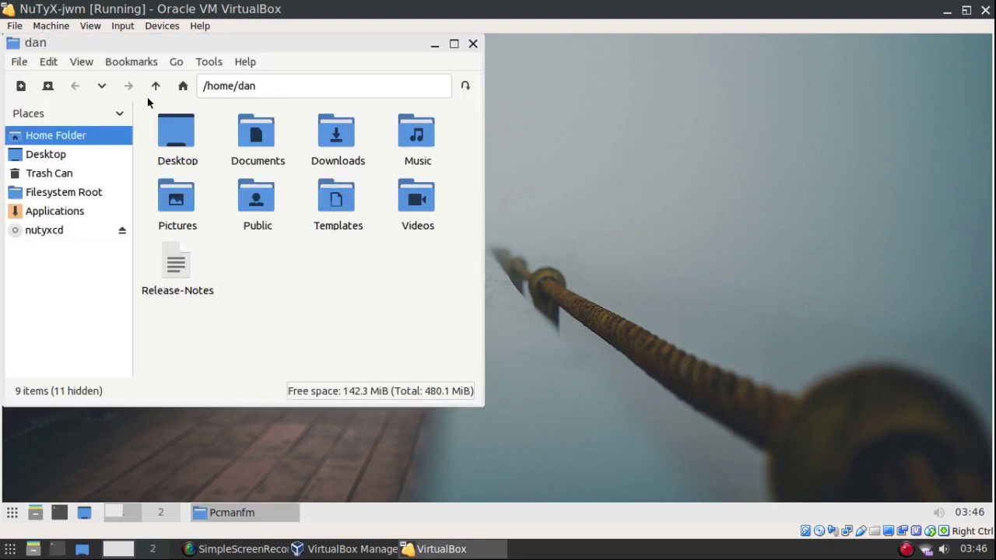
Open the Release-Notes file from the home folder in Leafpad and close the file manager window
{"action": "right_click", "coordinate": [186, 277]}
{"action": "left_click", "coordinate": [227, 299]}
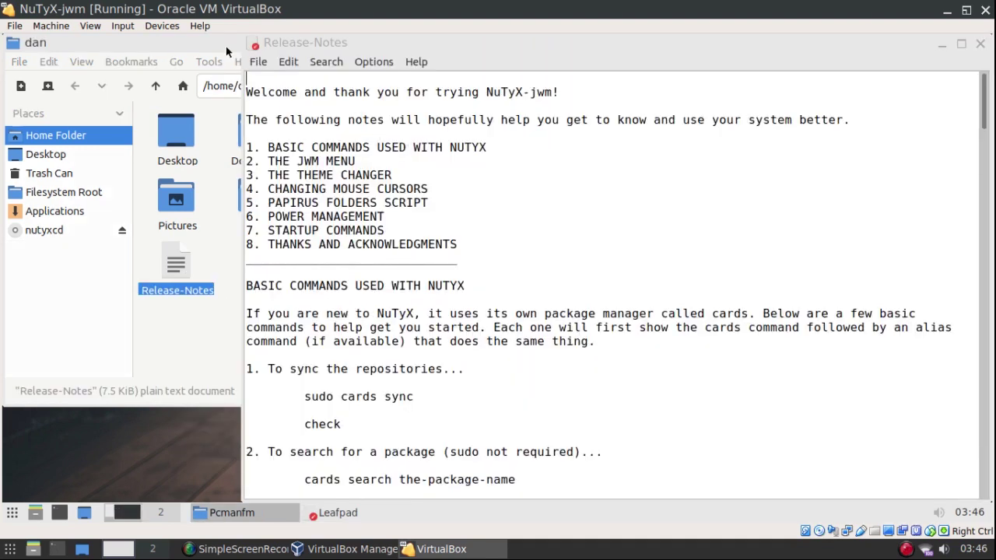
{"action": "left_click", "coordinate": [226, 46]}
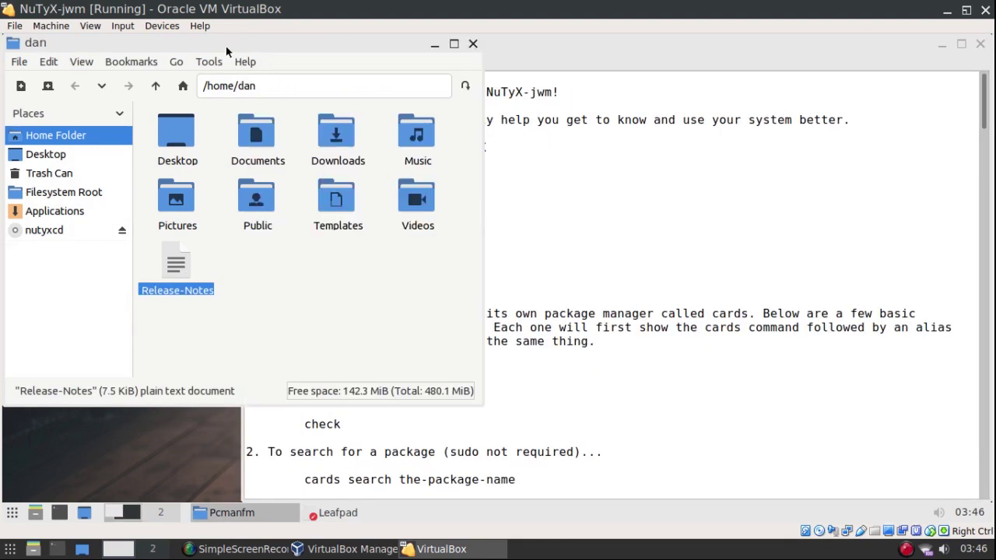
{"action": "left_click", "coordinate": [473, 45]}
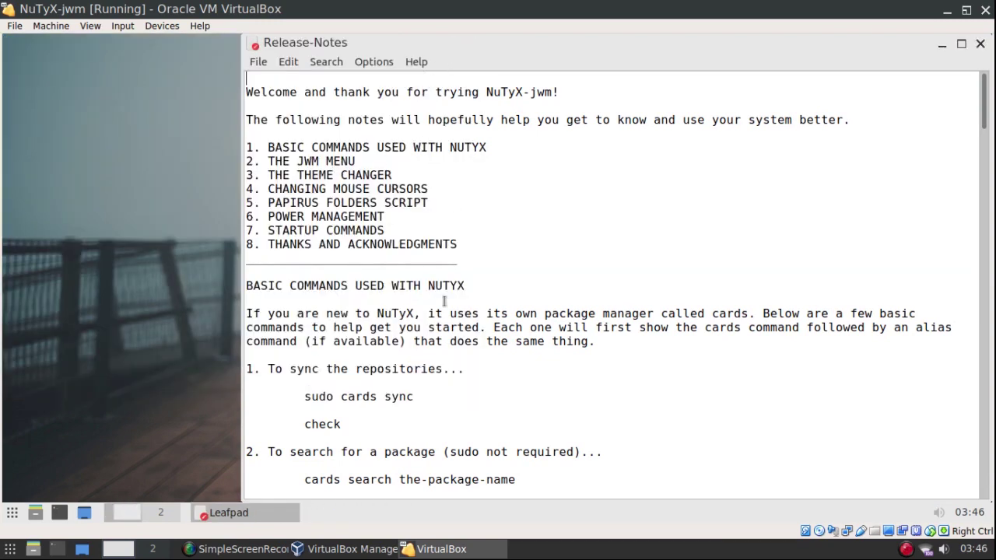
Read the release notes' basic commands for syncing the repositories, including the cards command and its alias
{"action": "scroll", "coordinate": [446, 294], "scroll_direction": "down", "scroll_amount": 2}
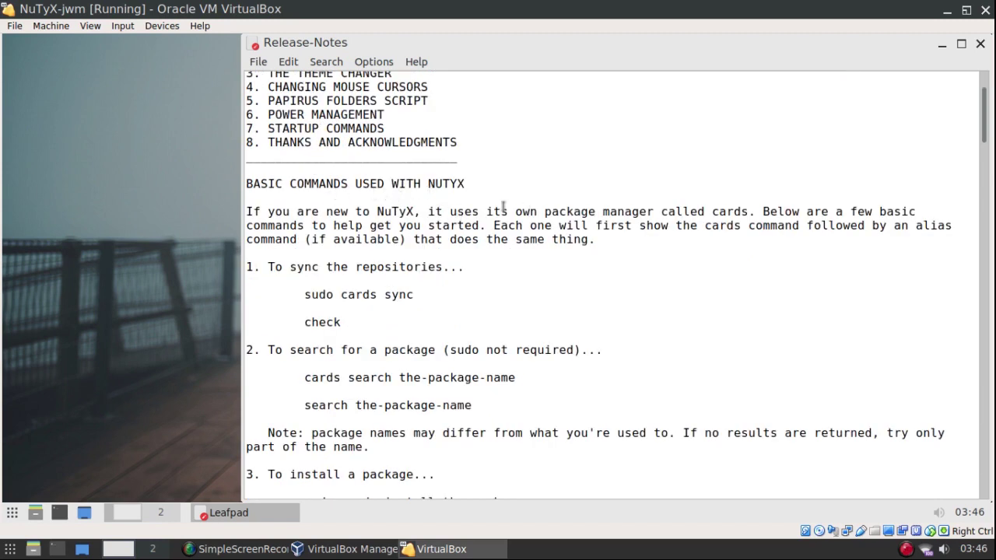
{"action": "scroll", "coordinate": [580, 251], "scroll_direction": "down", "scroll_amount": 2}
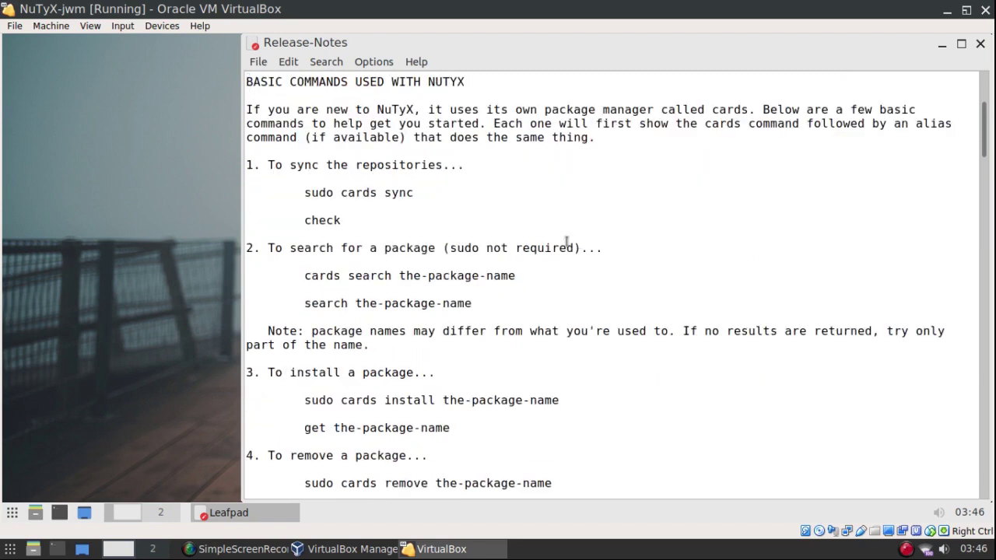
{"action": "left_click_drag", "start_coordinate": [413, 192], "coordinate": [302, 193]}
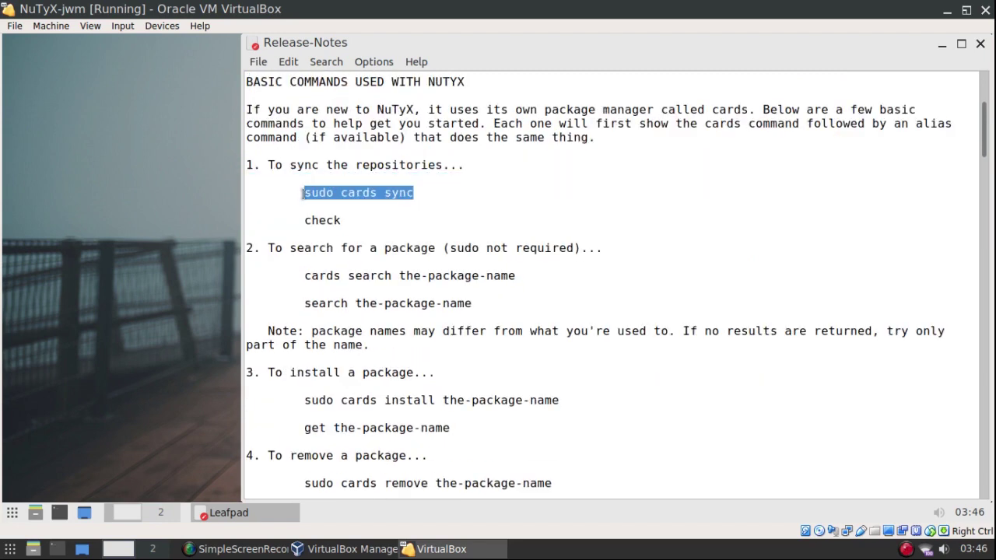
{"action": "left_click", "coordinate": [376, 194]}
{"action": "left_click_drag", "start_coordinate": [376, 194], "coordinate": [341, 194]}
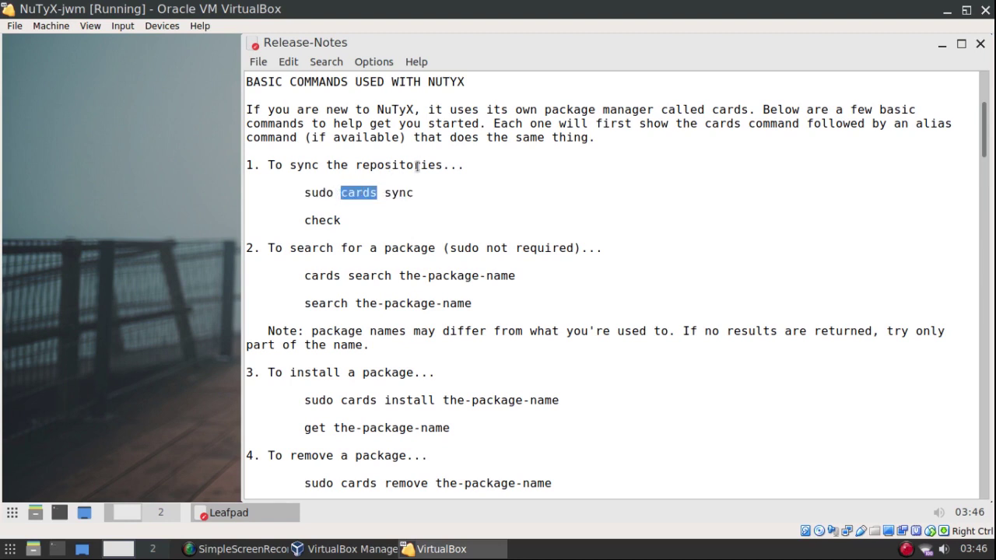
{"action": "left_click", "coordinate": [418, 167]}
{"action": "left_click_drag", "start_coordinate": [425, 192], "coordinate": [303, 191]}
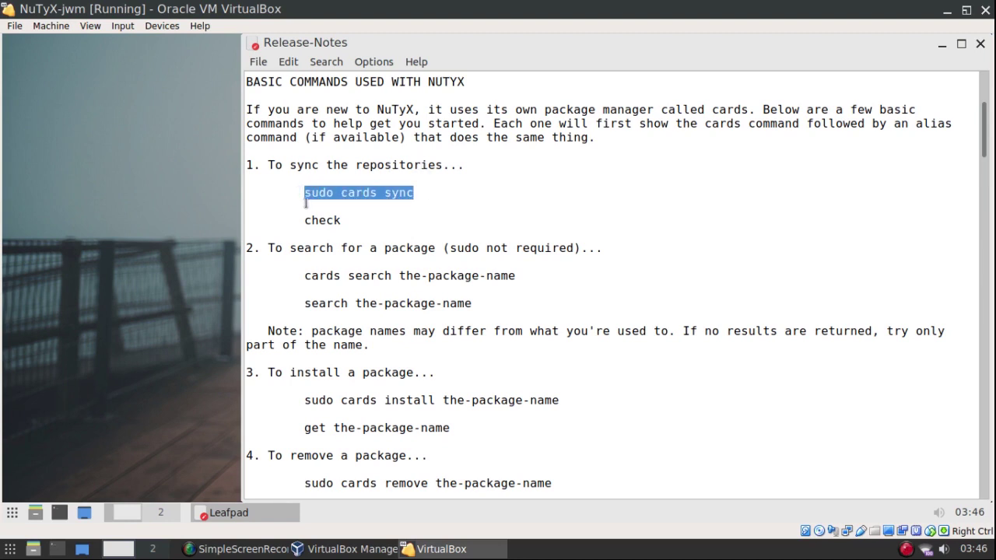
{"action": "left_click_drag", "start_coordinate": [341, 220], "coordinate": [302, 221]}
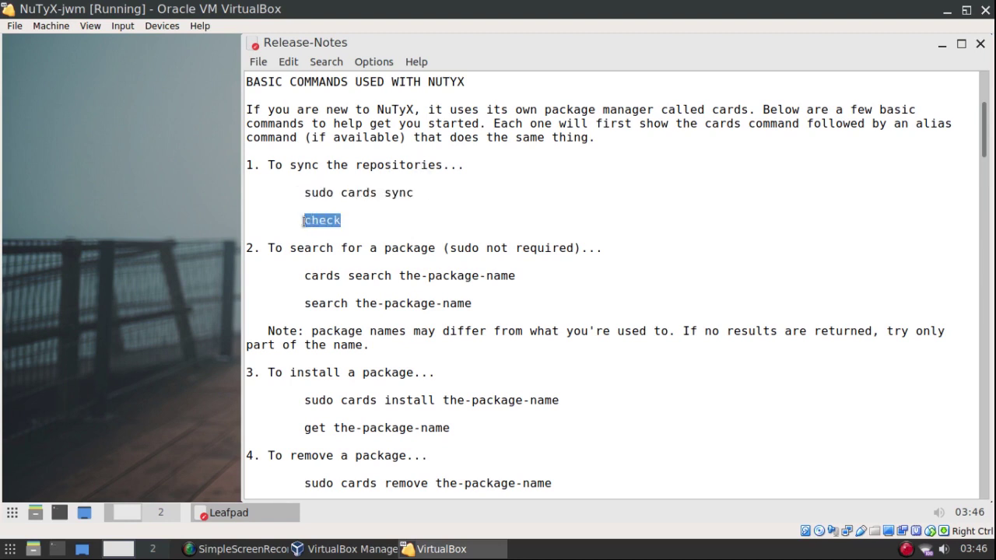
{"action": "left_click", "coordinate": [355, 226]}
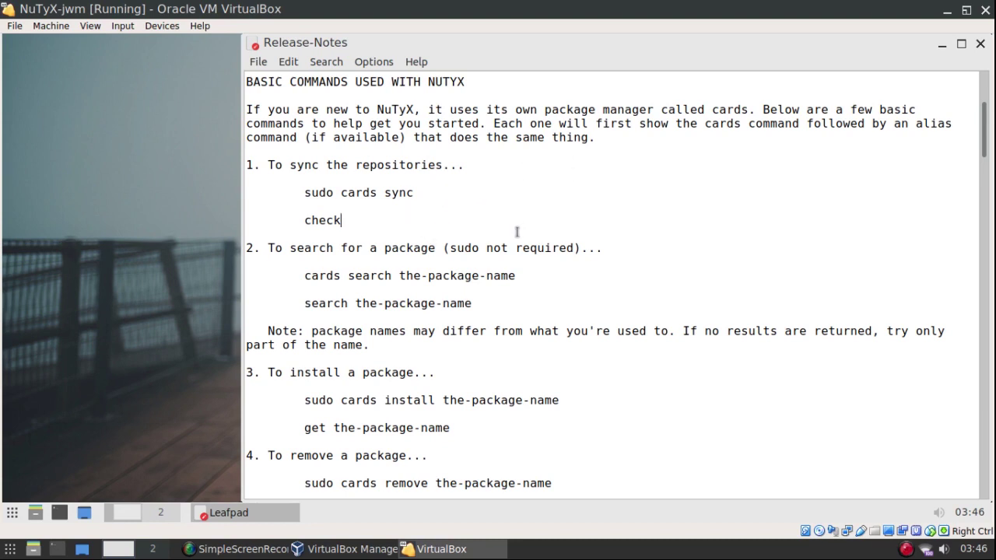
Read the release notes' commands for searching, installing and removing packages and for upgrading the system
{"action": "scroll", "coordinate": [516, 231], "scroll_direction": "down", "scroll_amount": 1}
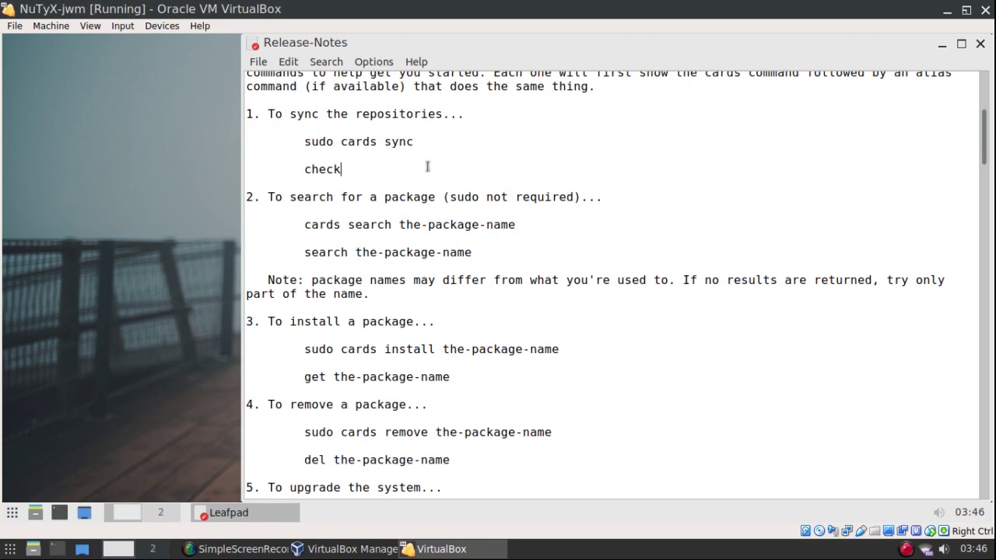
{"action": "left_click_drag", "start_coordinate": [290, 118], "coordinate": [494, 117]}
{"action": "left_click_drag", "start_coordinate": [292, 195], "coordinate": [404, 206]}
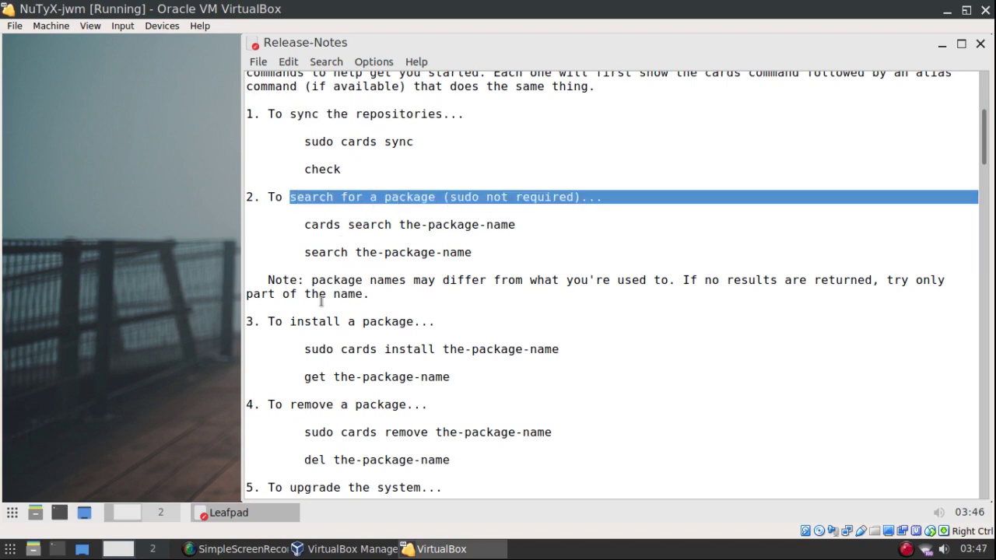
{"action": "scroll", "coordinate": [321, 302], "scroll_direction": "down", "scroll_amount": 1}
{"action": "left_click_drag", "start_coordinate": [291, 272], "coordinate": [341, 270]}
{"action": "scroll", "coordinate": [432, 263], "scroll_direction": "down", "scroll_amount": 2}
{"action": "left_click_drag", "start_coordinate": [289, 252], "coordinate": [341, 252]}
{"action": "scroll", "coordinate": [333, 289], "scroll_direction": "down", "scroll_amount": 1}
{"action": "left_click_drag", "start_coordinate": [296, 284], "coordinate": [437, 285]}
{"action": "scroll", "coordinate": [500, 288], "scroll_direction": "down", "scroll_amount": 2}
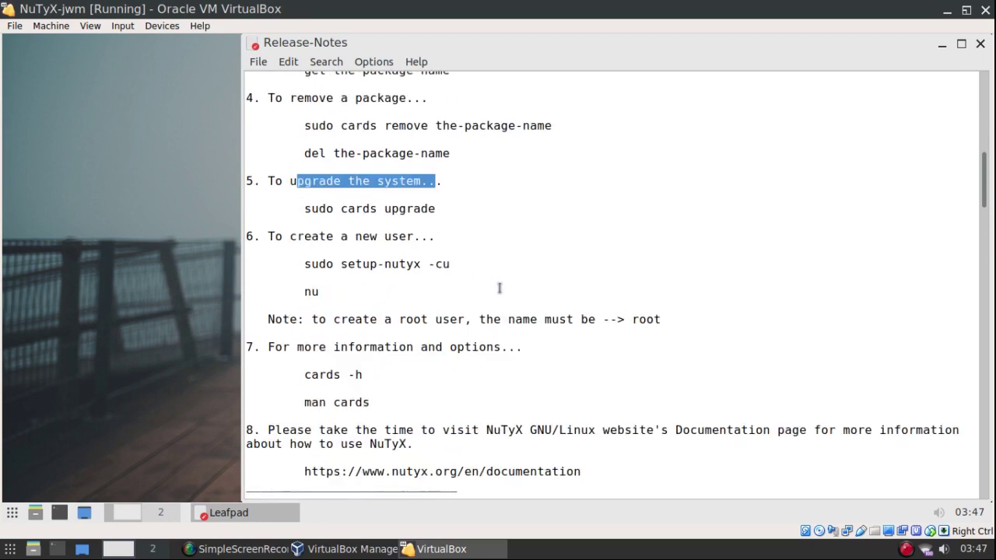
Read the release notes' instructions for creating a new user, including the note about the root user
{"action": "left_click_drag", "start_coordinate": [283, 237], "coordinate": [434, 237]}
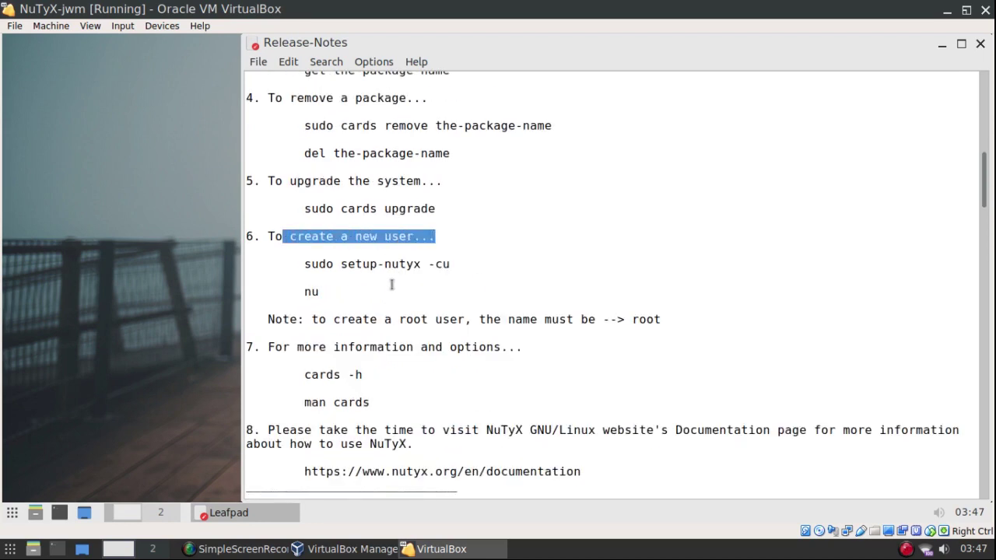
{"action": "left_click", "coordinate": [440, 238]}
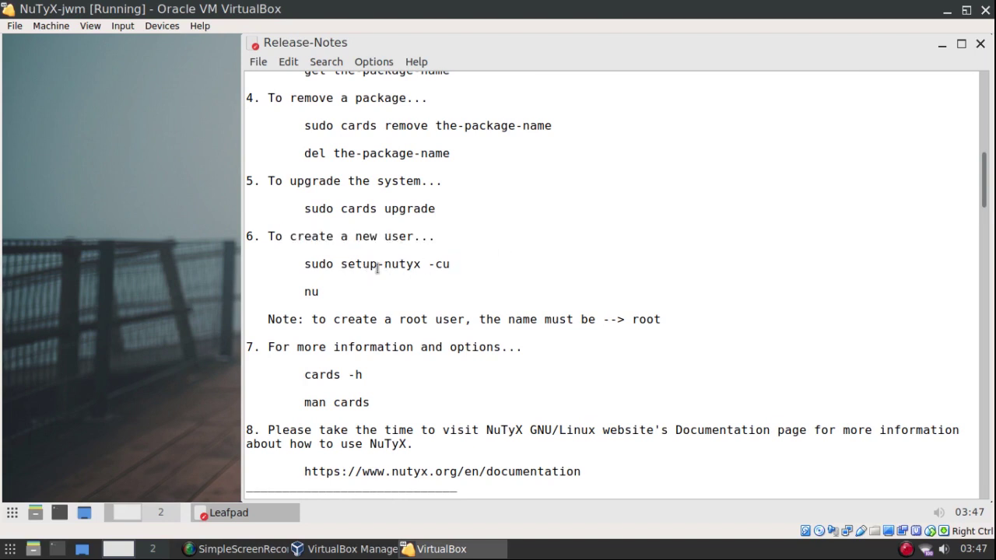
{"action": "left_click_drag", "start_coordinate": [306, 268], "coordinate": [320, 291]}
{"action": "left_click", "coordinate": [321, 289]}
{"action": "left_click_drag", "start_coordinate": [632, 320], "coordinate": [695, 326]}
{"action": "left_click_drag", "start_coordinate": [662, 320], "coordinate": [626, 322]}
{"action": "left_click", "coordinate": [661, 320]}
Read the release notes' commands for getting more information and options about cards
{"action": "scroll", "coordinate": [459, 249], "scroll_direction": "down", "scroll_amount": 3}
{"action": "left_click_drag", "start_coordinate": [364, 272], "coordinate": [305, 273]}
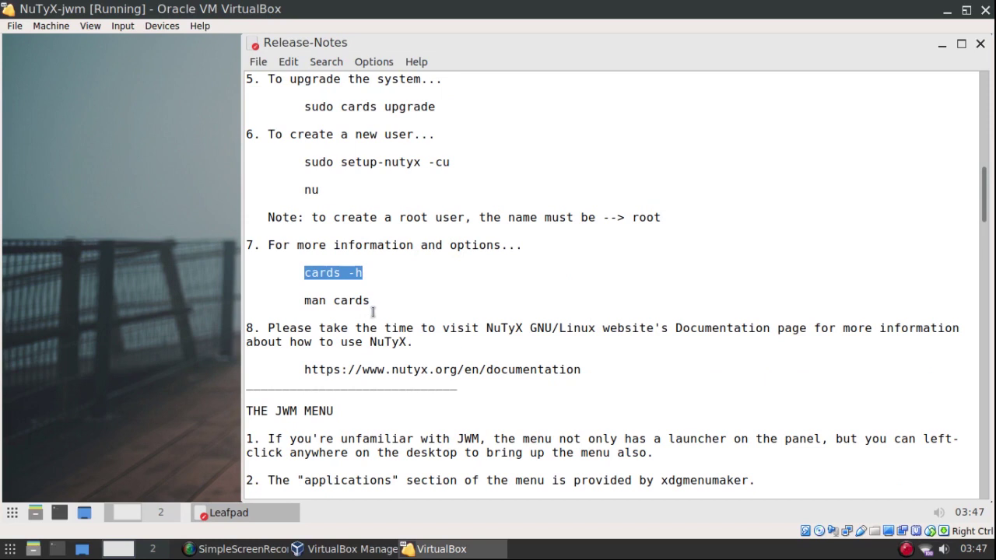
{"action": "left_click_drag", "start_coordinate": [371, 302], "coordinate": [295, 303]}
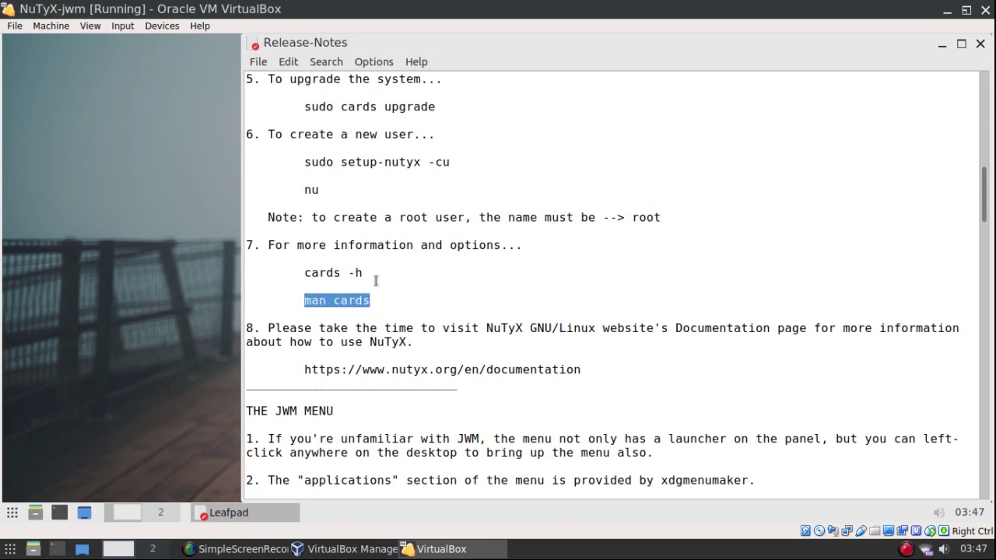
{"action": "left_click", "coordinate": [420, 272]}
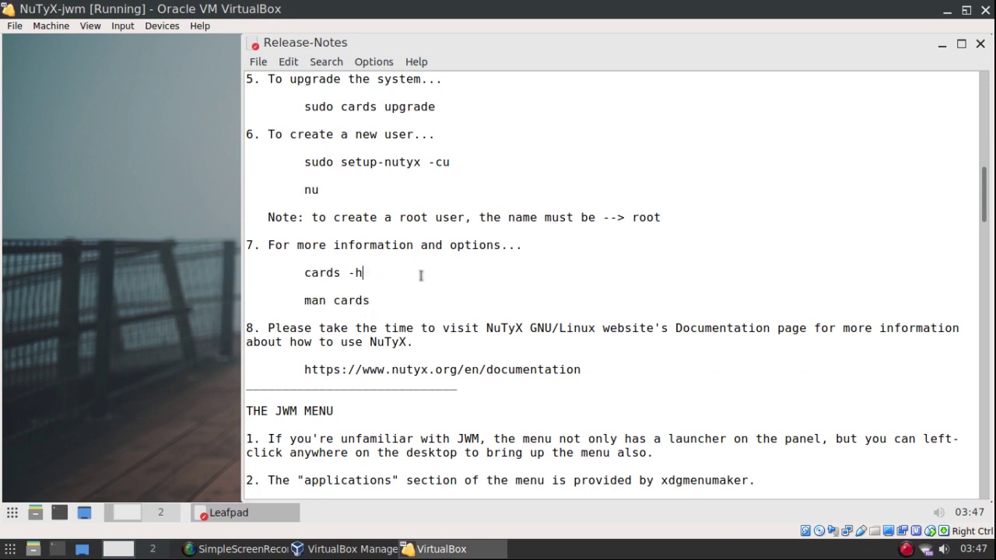
Read the release notes' JWM menu section, look through the desktop menu's application categories, and refresh the menu
{"action": "scroll", "coordinate": [466, 233], "scroll_direction": "down", "scroll_amount": 2}
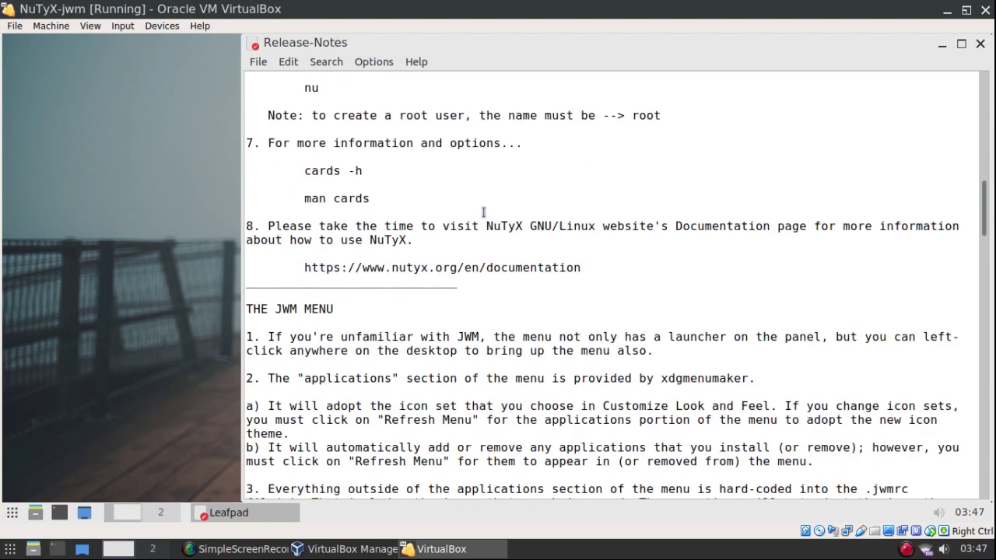
{"action": "scroll", "coordinate": [408, 260], "scroll_direction": "down", "scroll_amount": 2}
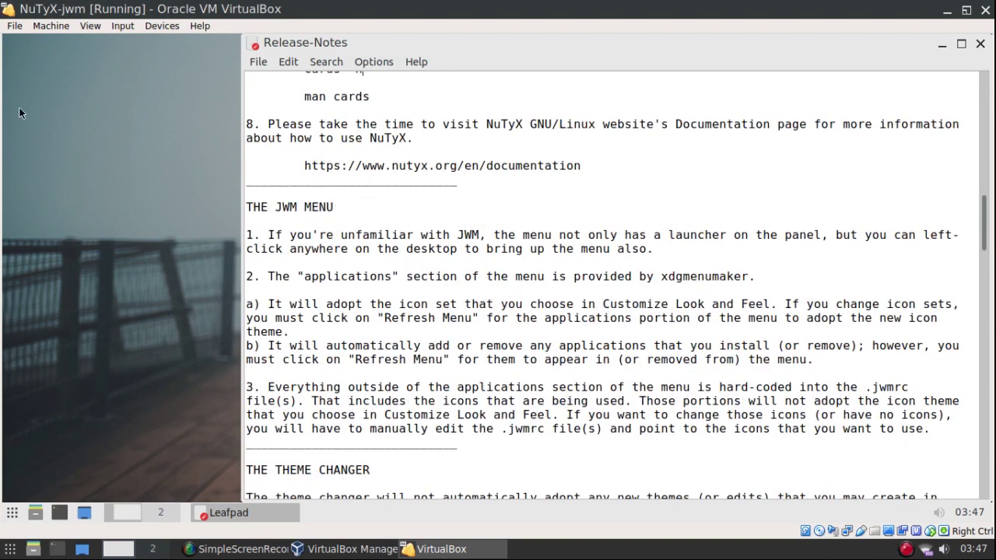
{"action": "left_click", "coordinate": [41, 83]}
{"action": "mouse_move", "coordinate": [70, 177]}
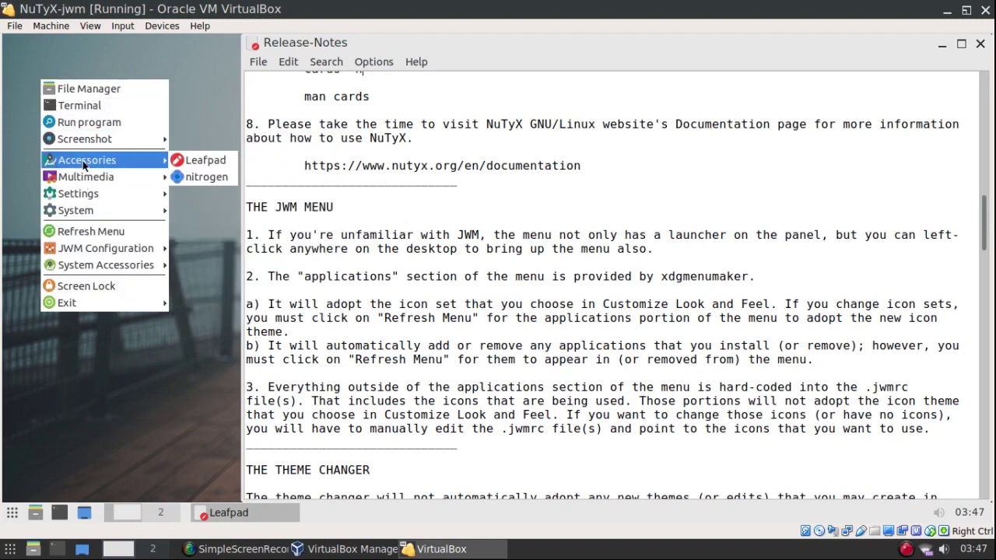
{"action": "mouse_move", "coordinate": [87, 213]}
{"action": "mouse_move", "coordinate": [88, 156]}
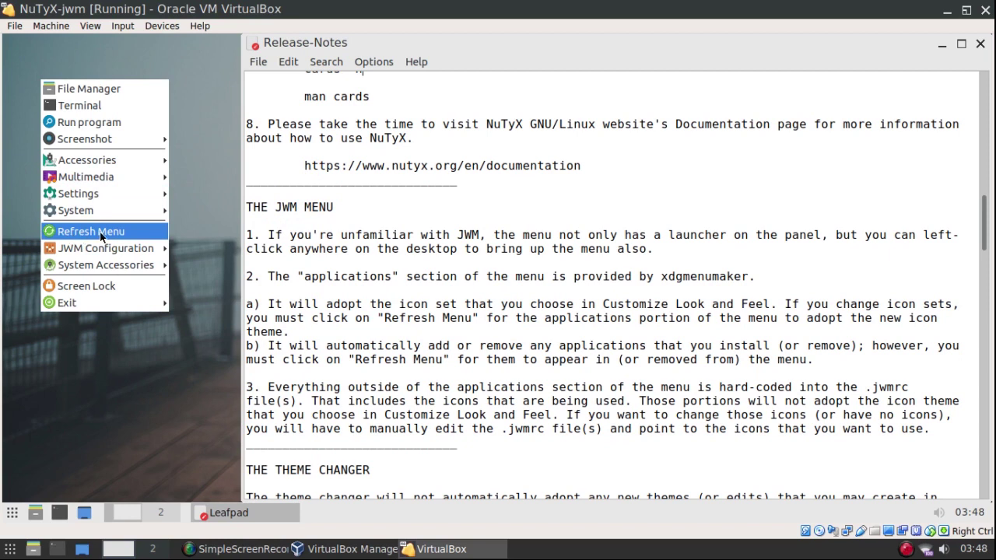
{"action": "mouse_move", "coordinate": [146, 160]}
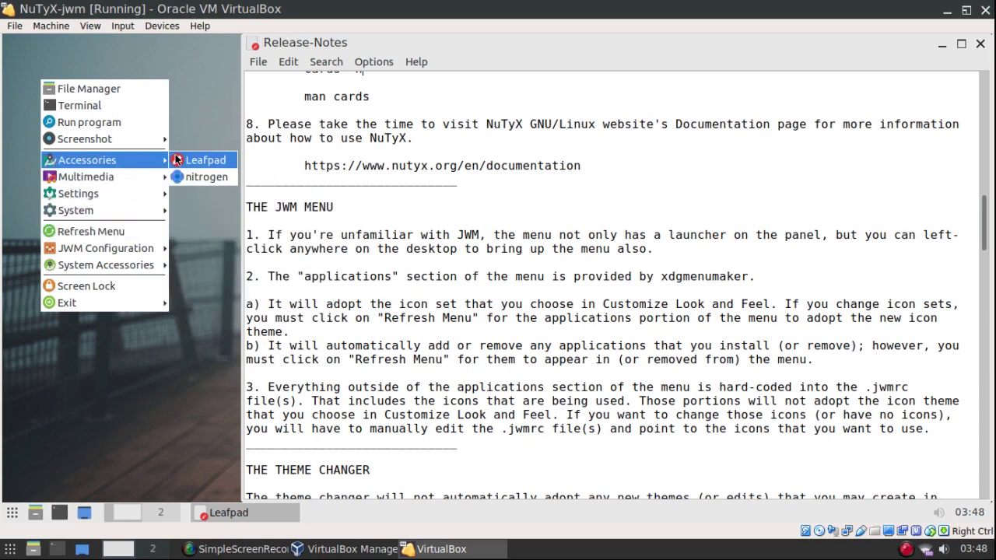
{"action": "mouse_move", "coordinate": [133, 190]}
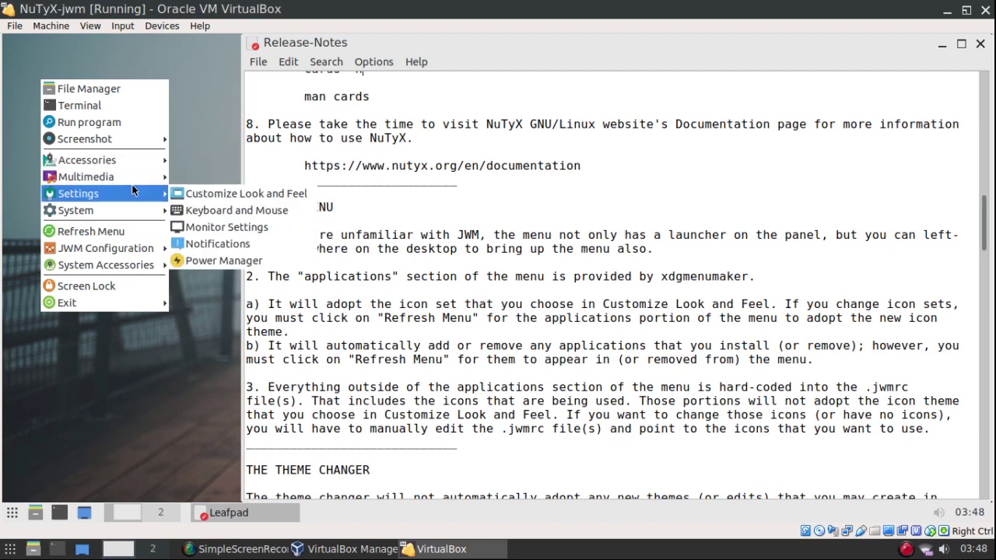
{"action": "left_click", "coordinate": [121, 231]}
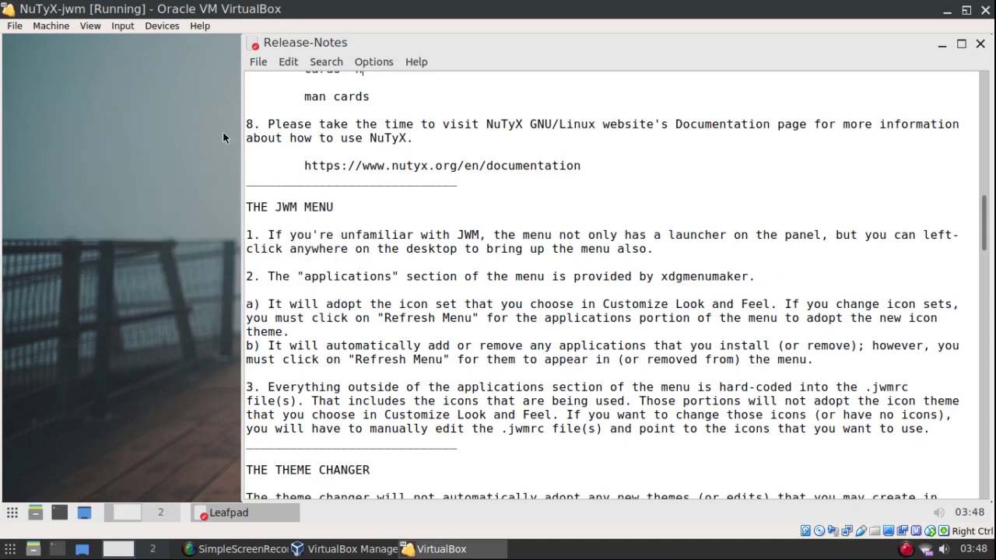
Uncover the desktop beside the release notes' theme changer section and examine the JWM Configuration theme options in the desktop menu
{"action": "scroll", "coordinate": [445, 199], "scroll_direction": "down", "scroll_amount": 8}
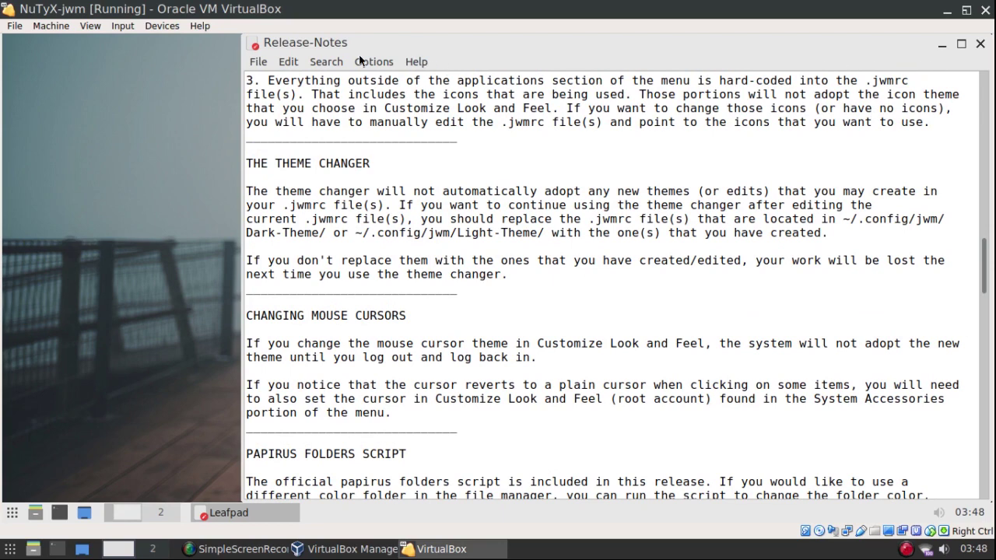
{"action": "left_click_drag", "start_coordinate": [359, 45], "coordinate": [395, 290]}
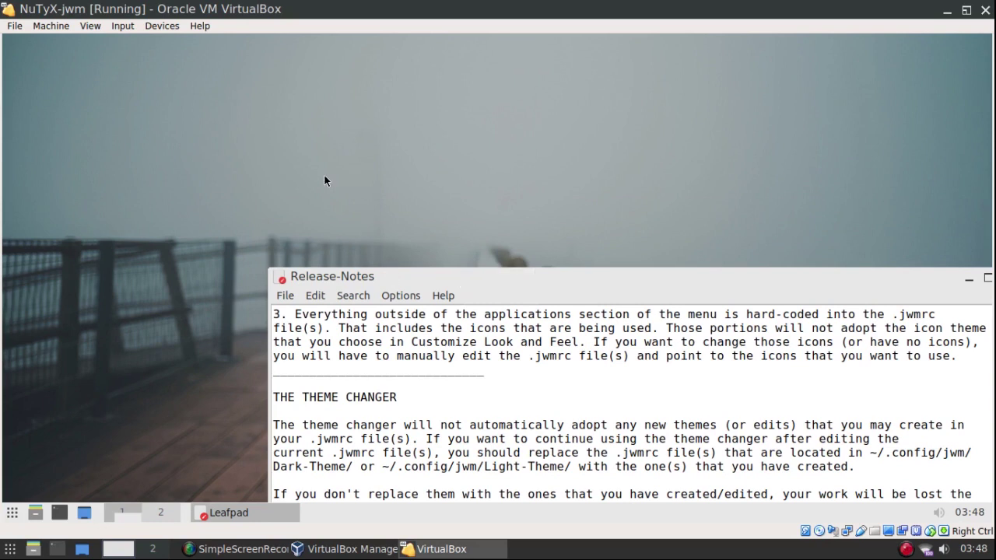
{"action": "left_click", "coordinate": [18, 46]}
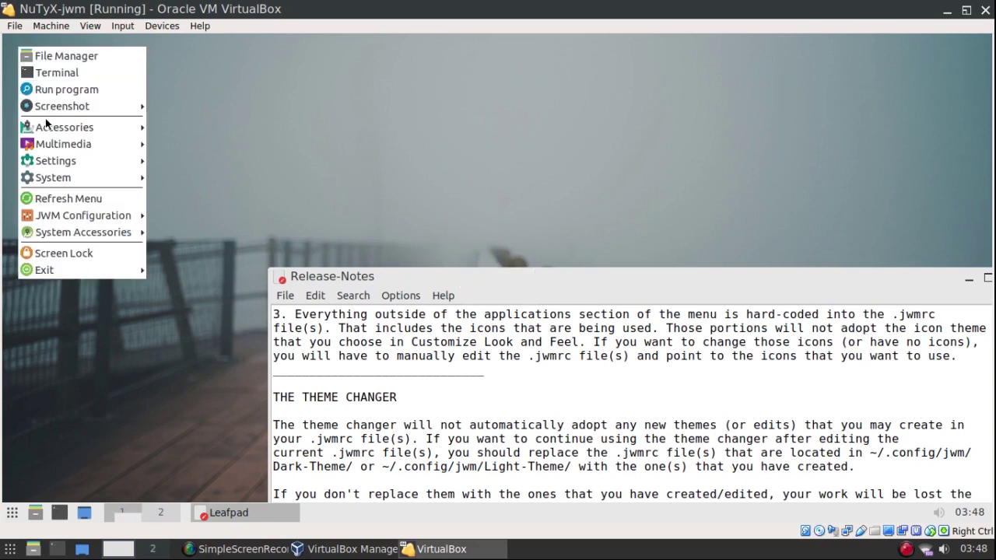
{"action": "mouse_move", "coordinate": [189, 235]}
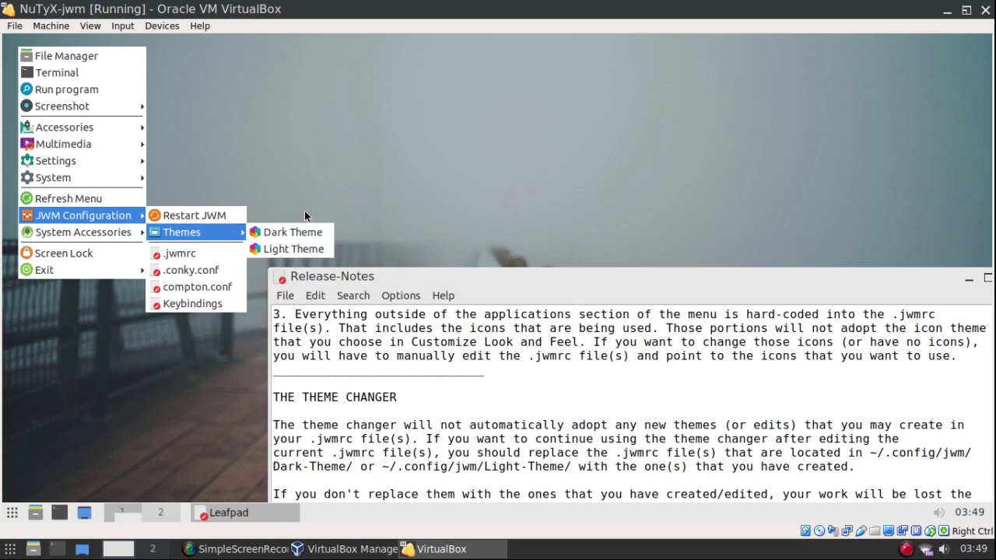
{"action": "left_click", "coordinate": [303, 167]}
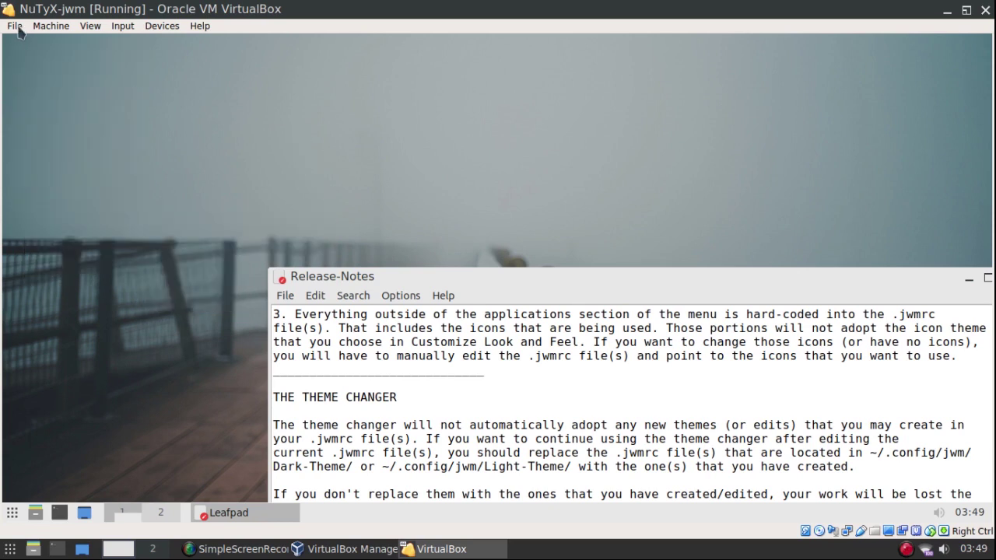
Open the home folder in the file manager and show its hidden files
{"action": "left_click", "coordinate": [30, 58]}
{"action": "left_click", "coordinate": [52, 72]}
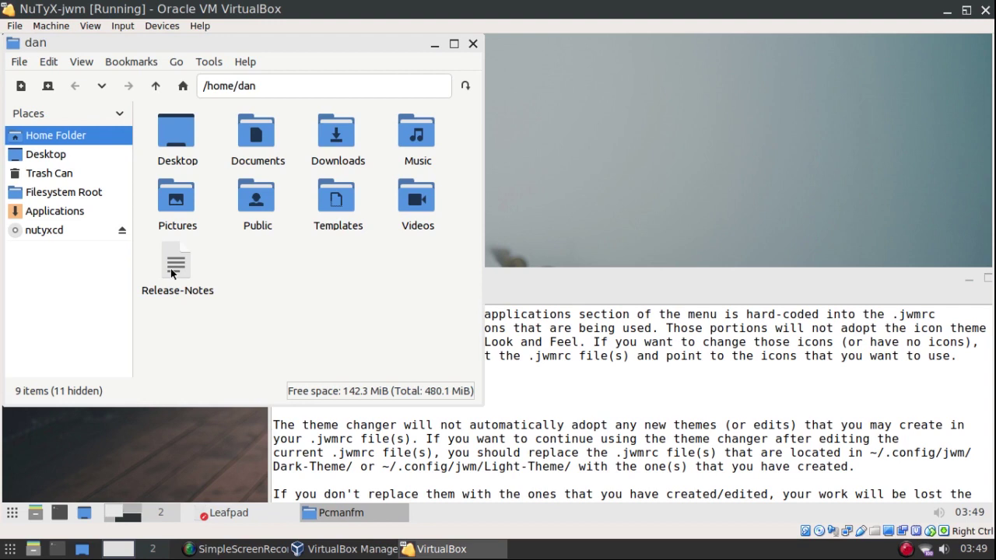
{"action": "right_click", "coordinate": [247, 262]}
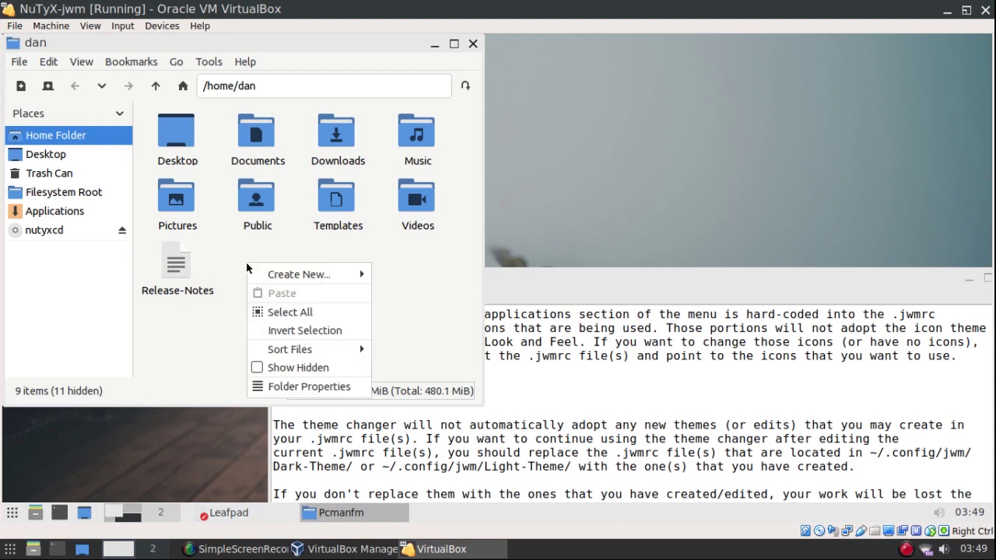
{"action": "left_click", "coordinate": [282, 371]}
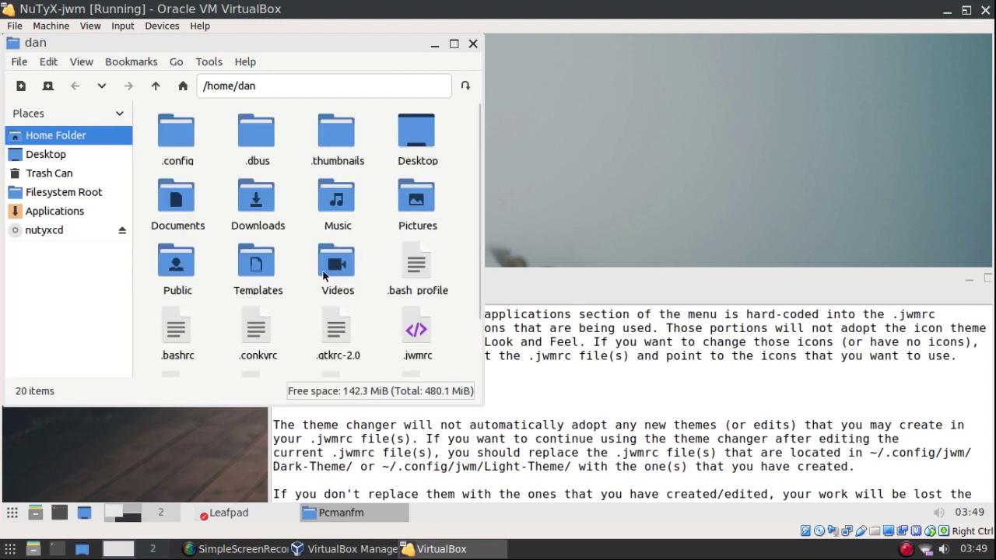
Copy the .jwmrc file from the home folder
{"action": "scroll", "coordinate": [319, 268], "scroll_direction": "down", "scroll_amount": 1}
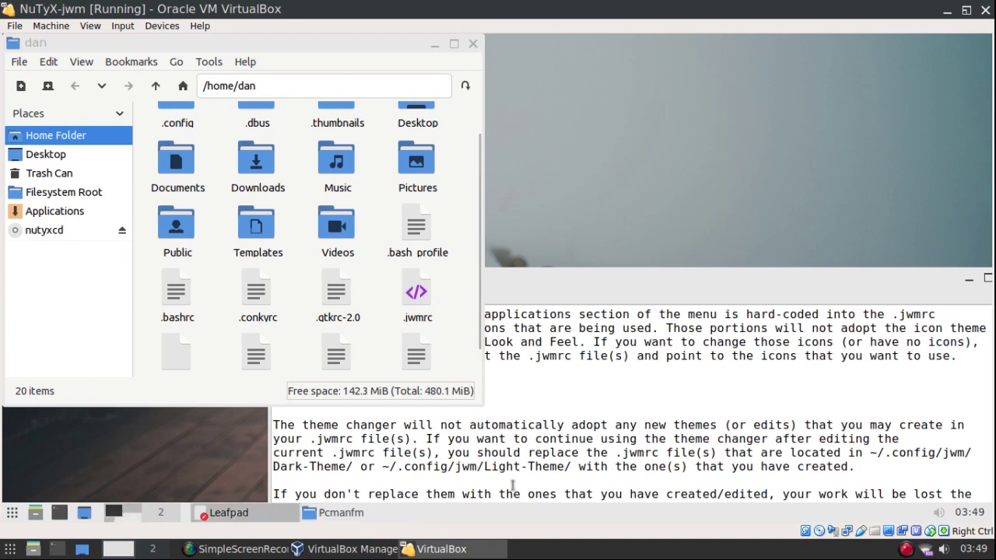
{"action": "left_click", "coordinate": [390, 513]}
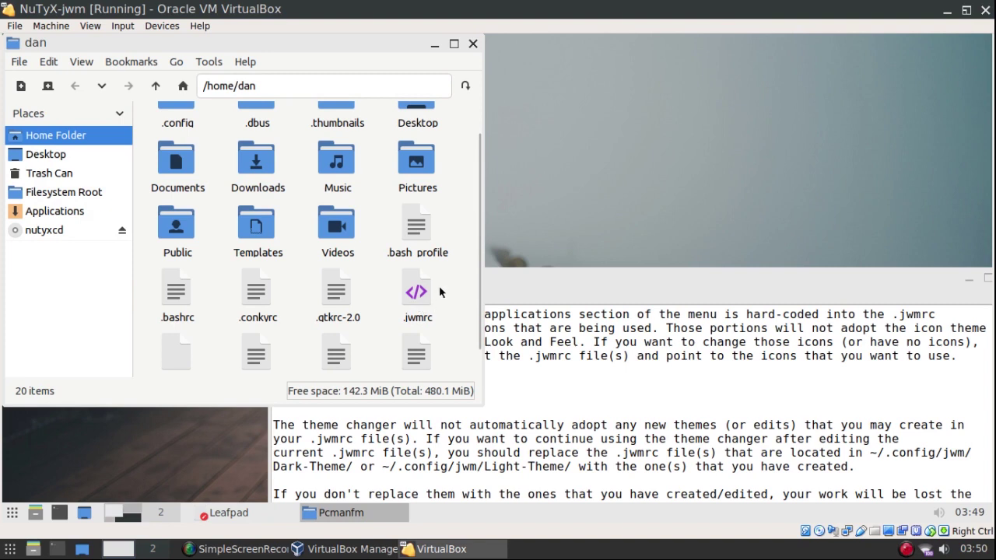
{"action": "right_click", "coordinate": [420, 296]}
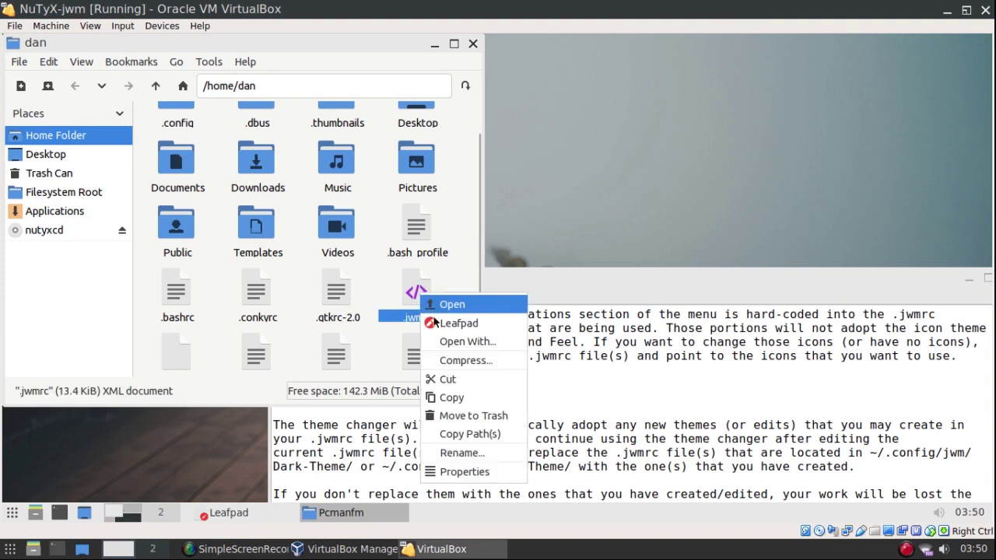
{"action": "left_click", "coordinate": [457, 397]}
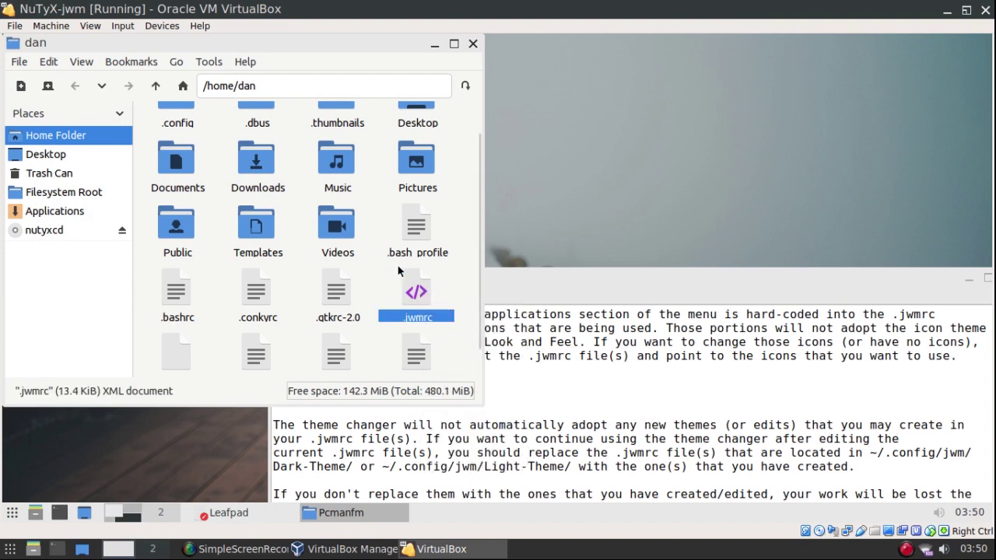
Try to paste the copied .jwmrc file into the .config/jwm/Light-Theme folder, and close the file manager
{"action": "scroll", "coordinate": [389, 249], "scroll_direction": "up", "scroll_amount": 1}
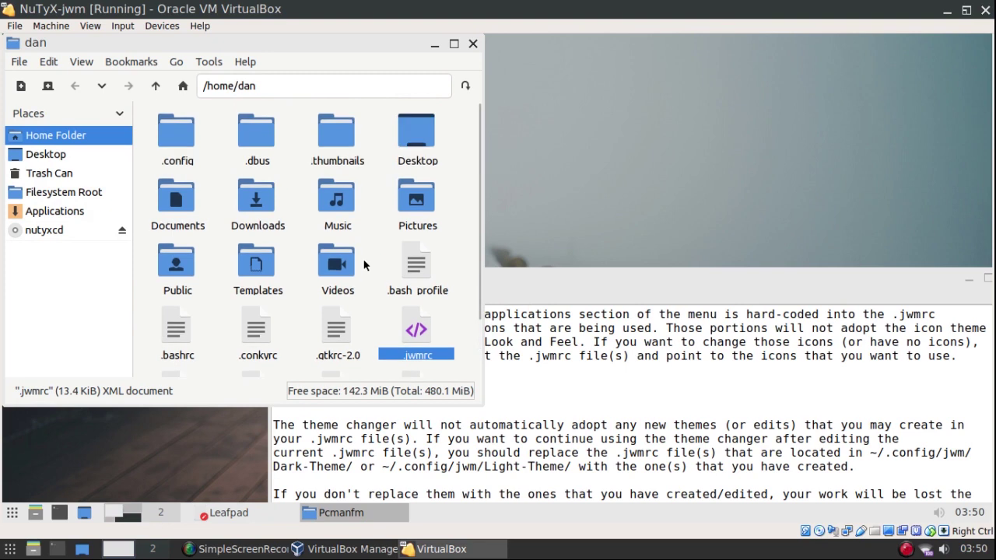
{"action": "double_click", "coordinate": [174, 145]}
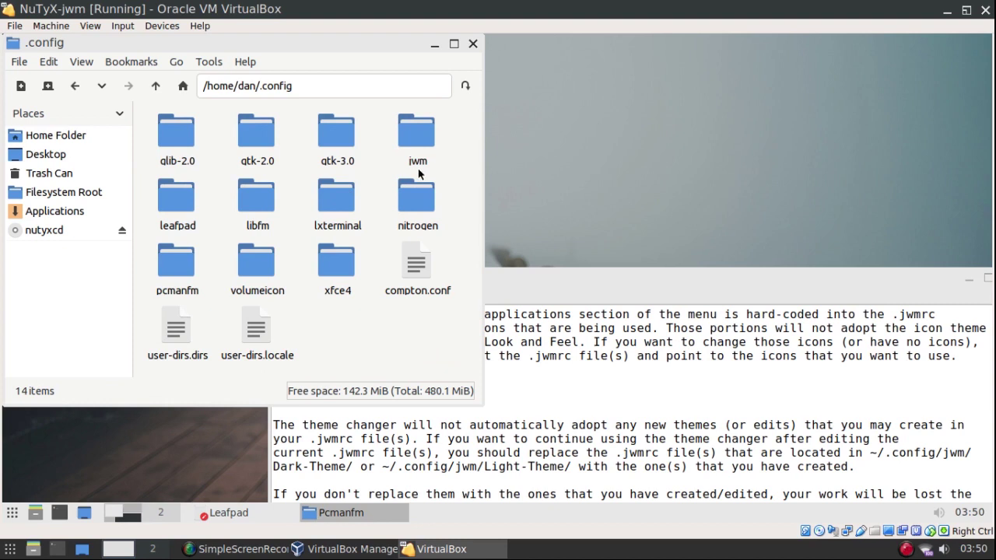
{"action": "double_click", "coordinate": [418, 140]}
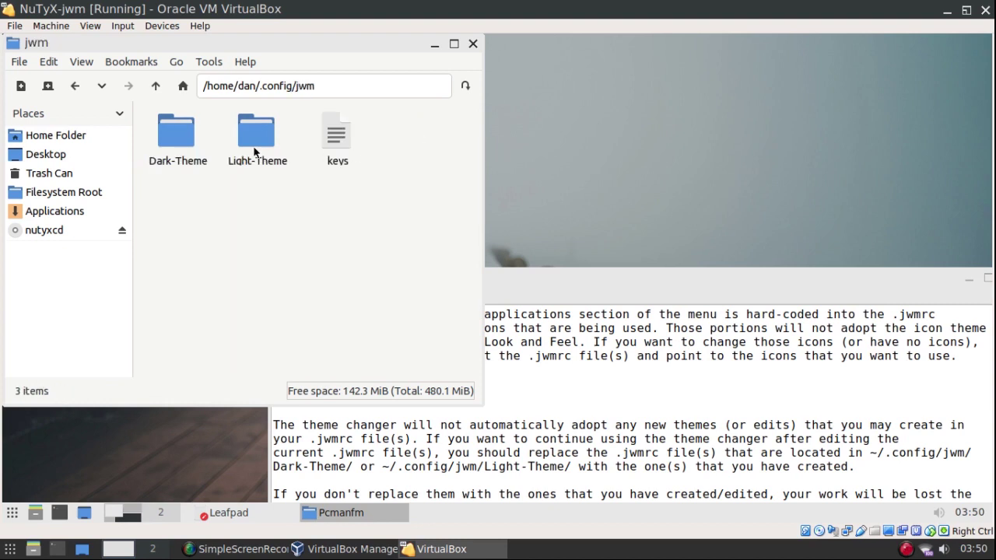
{"action": "double_click", "coordinate": [247, 138]}
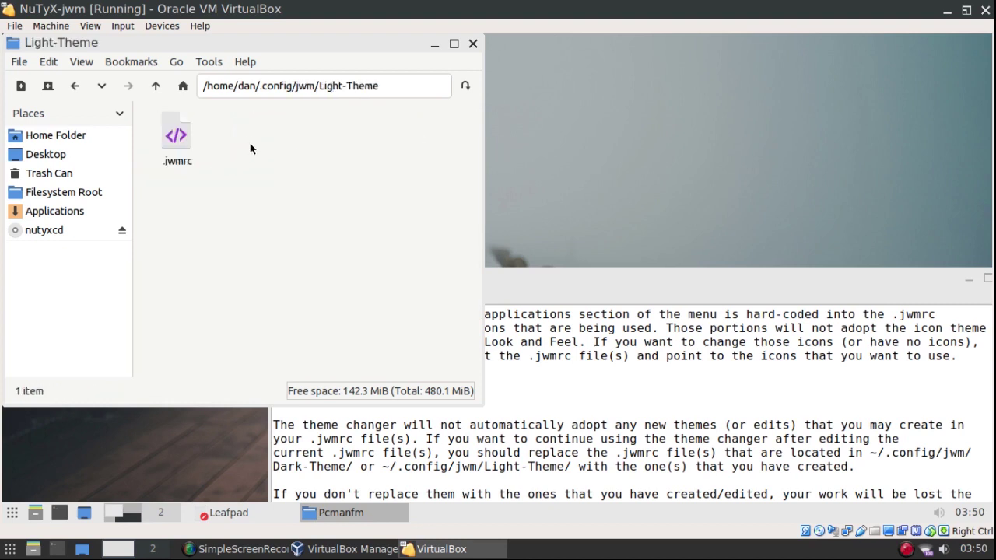
{"action": "right_click", "coordinate": [250, 146]}
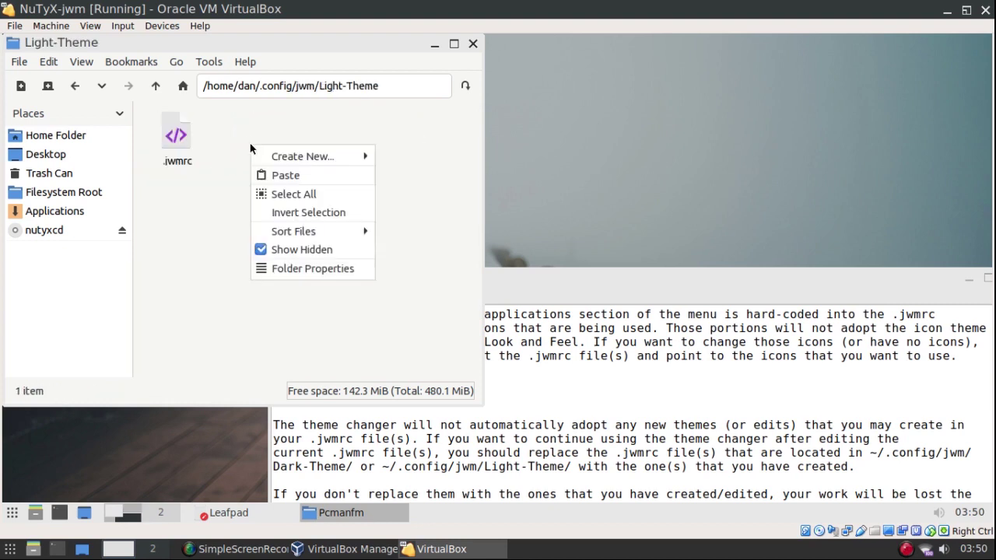
{"action": "left_click", "coordinate": [284, 176]}
{"action": "left_click", "coordinate": [784, 265]}
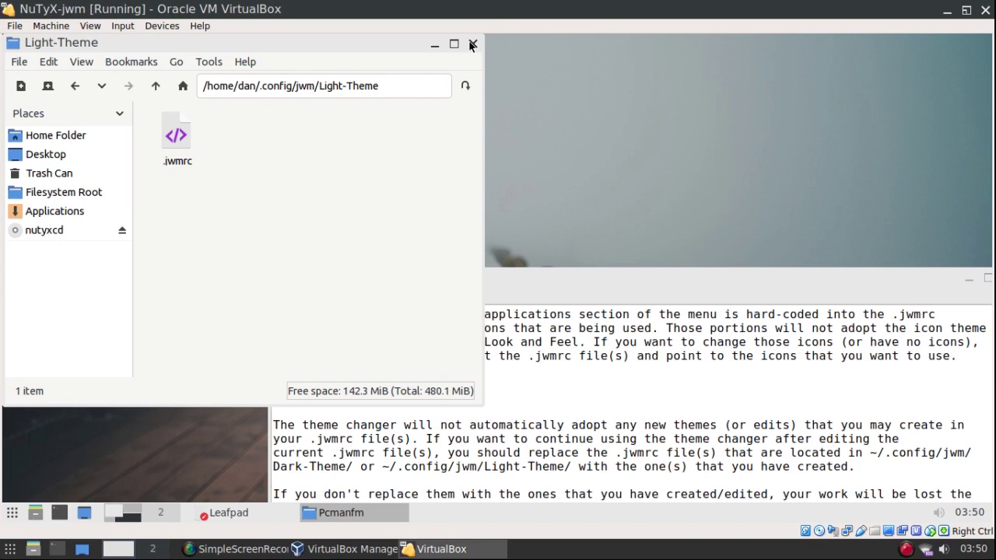
{"action": "left_click", "coordinate": [471, 44]}
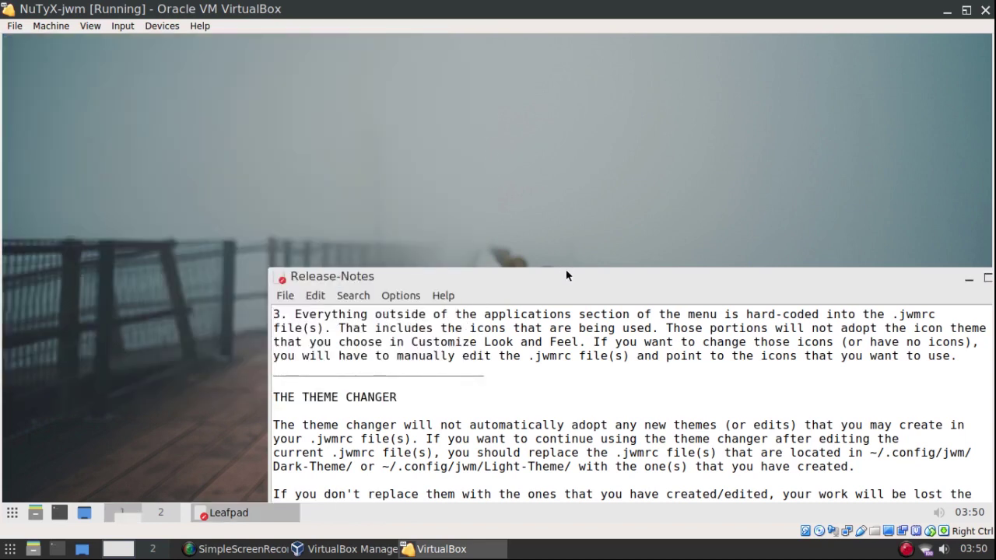
Move the release notes window back up into full view and read the section on changing mouse cursors
{"action": "left_click_drag", "start_coordinate": [564, 274], "coordinate": [531, 37]}
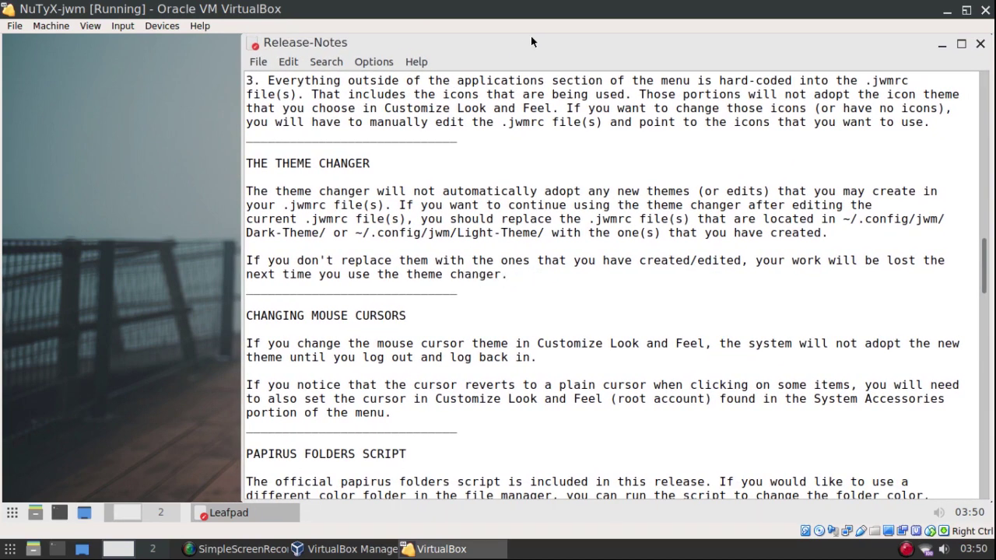
{"action": "scroll", "coordinate": [421, 194], "scroll_direction": "down", "scroll_amount": 3}
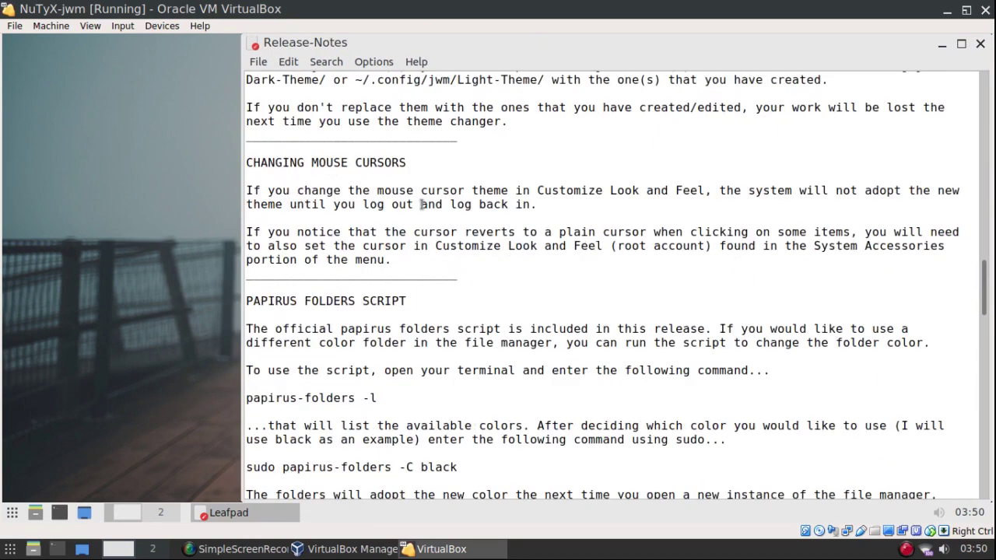
{"action": "left_click_drag", "start_coordinate": [412, 159], "coordinate": [333, 162]}
{"action": "left_click", "coordinate": [465, 163]}
Read the release notes' Papirus folders script section, including the commands for listing and changing folder colors
{"action": "scroll", "coordinate": [460, 162], "scroll_direction": "down", "scroll_amount": 2}
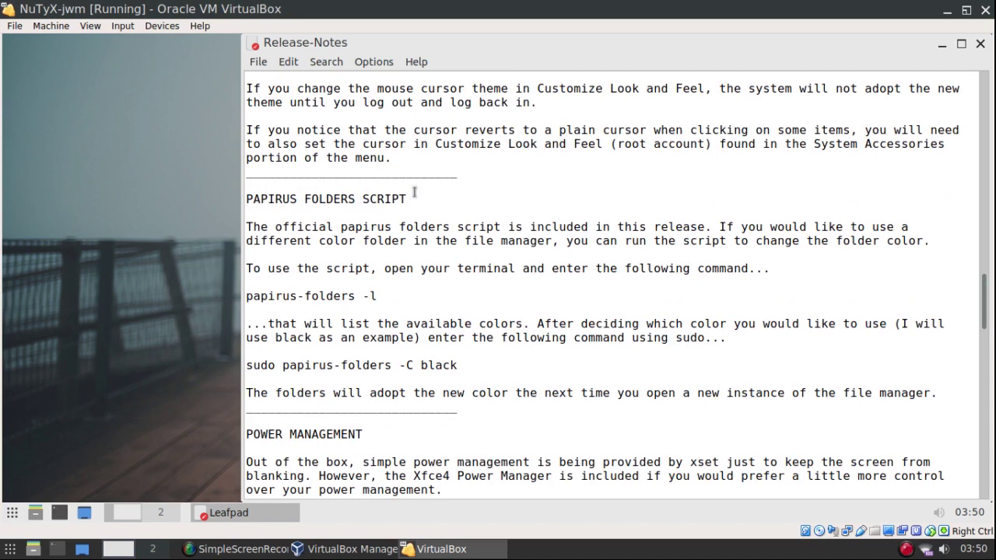
{"action": "triple_click", "coordinate": [415, 192]}
{"action": "left_click", "coordinate": [441, 197]}
{"action": "scroll", "coordinate": [408, 288], "scroll_direction": "down", "scroll_amount": 1}
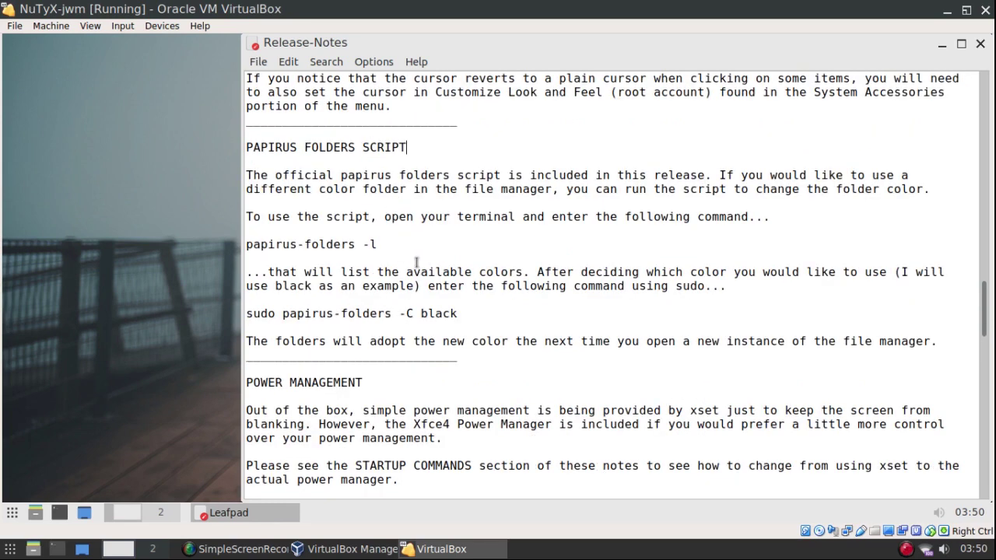
{"action": "scroll", "coordinate": [416, 241], "scroll_direction": "down", "scroll_amount": 1}
Read the release notes' power management section, highlighting the mention of the Xfce4 Power Manager
{"action": "scroll", "coordinate": [450, 217], "scroll_direction": "down", "scroll_amount": 2}
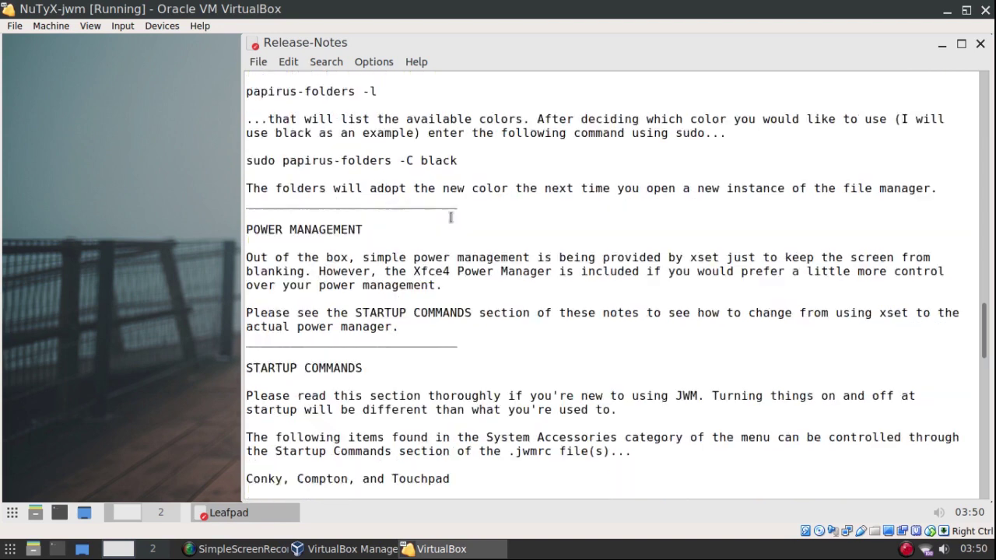
{"action": "scroll", "coordinate": [450, 217], "scroll_direction": "down", "scroll_amount": 2}
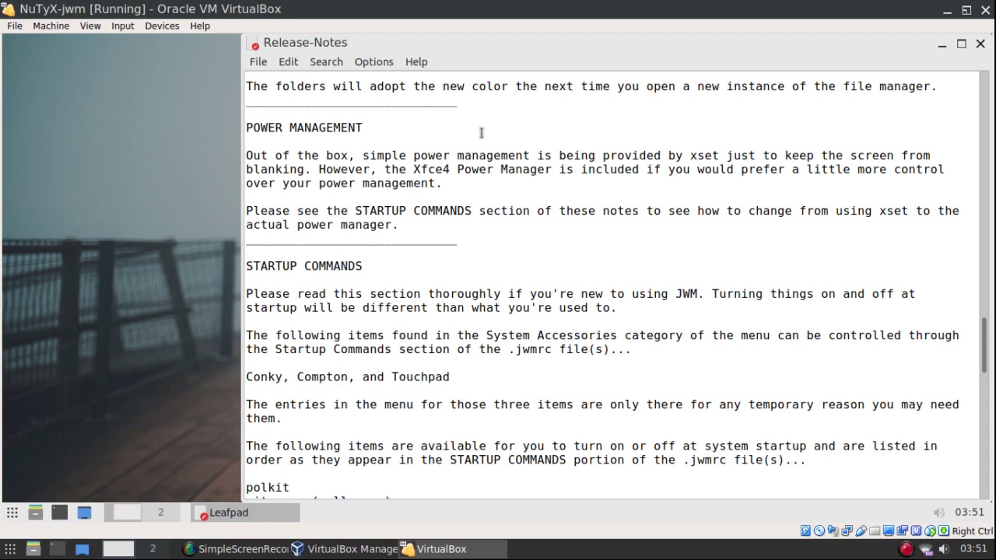
{"action": "left_click_drag", "start_coordinate": [415, 169], "coordinate": [567, 172]}
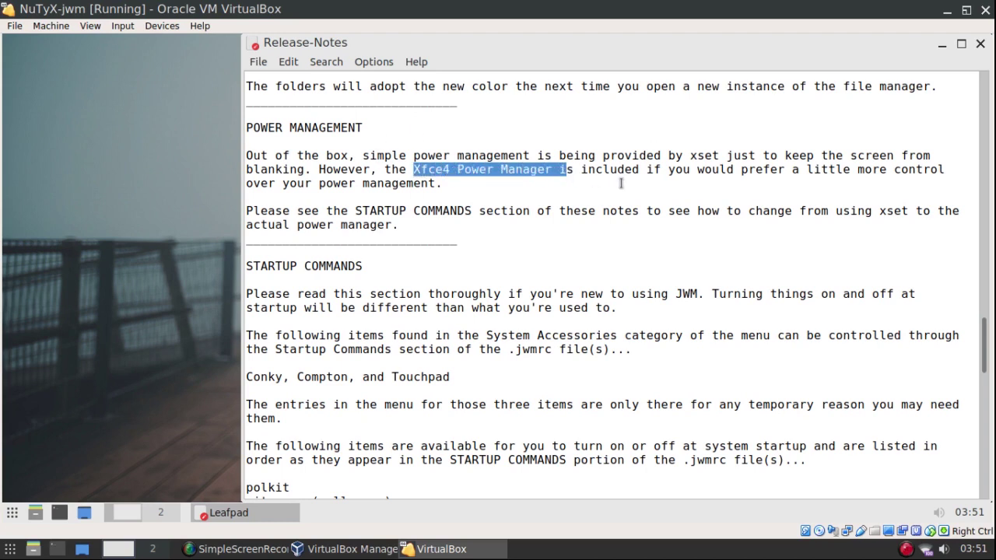
{"action": "left_click", "coordinate": [542, 200]}
Read the release notes' startup commands section, including the list of controllable startup items and the power management example
{"action": "scroll", "coordinate": [504, 204], "scroll_direction": "down", "scroll_amount": 3}
{"action": "scroll", "coordinate": [506, 212], "scroll_direction": "down", "scroll_amount": 9}
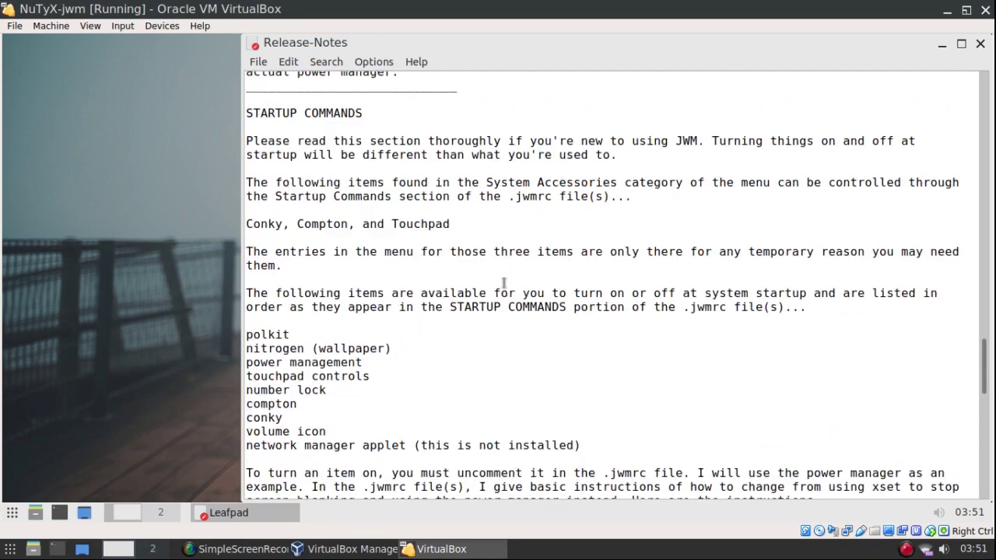
{"action": "scroll", "coordinate": [506, 280], "scroll_direction": "down", "scroll_amount": 4}
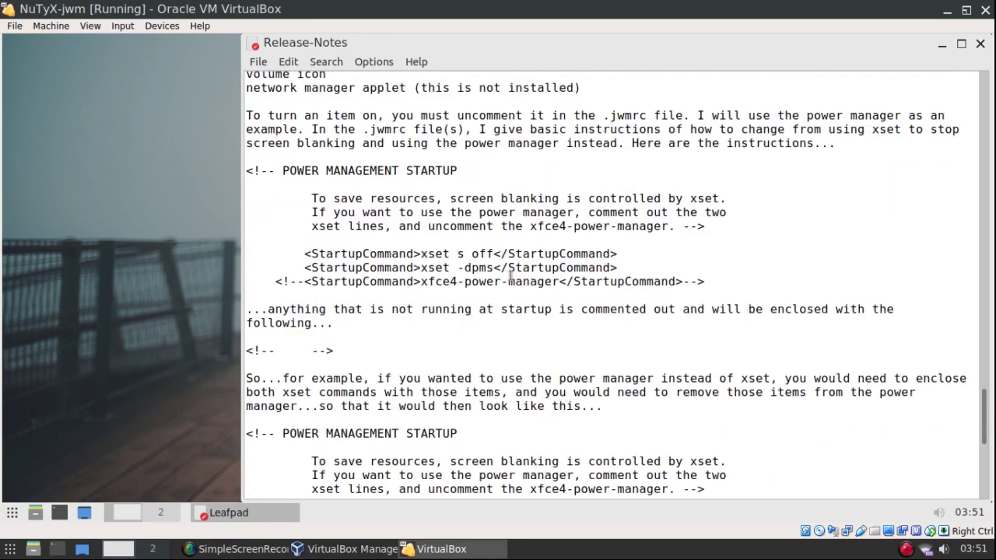
{"action": "scroll", "coordinate": [510, 276], "scroll_direction": "up", "scroll_amount": 4}
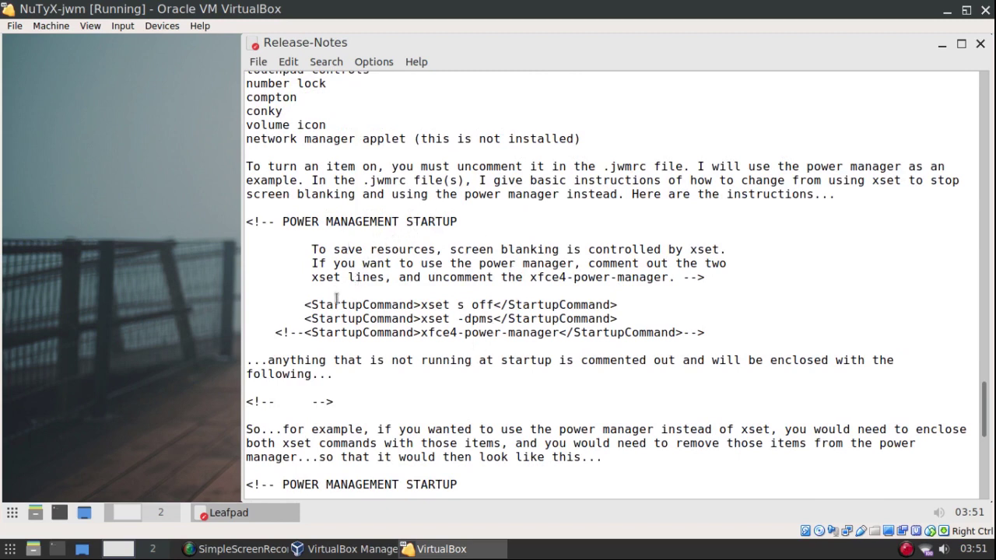
{"action": "scroll", "coordinate": [459, 242], "scroll_direction": "down", "scroll_amount": 1}
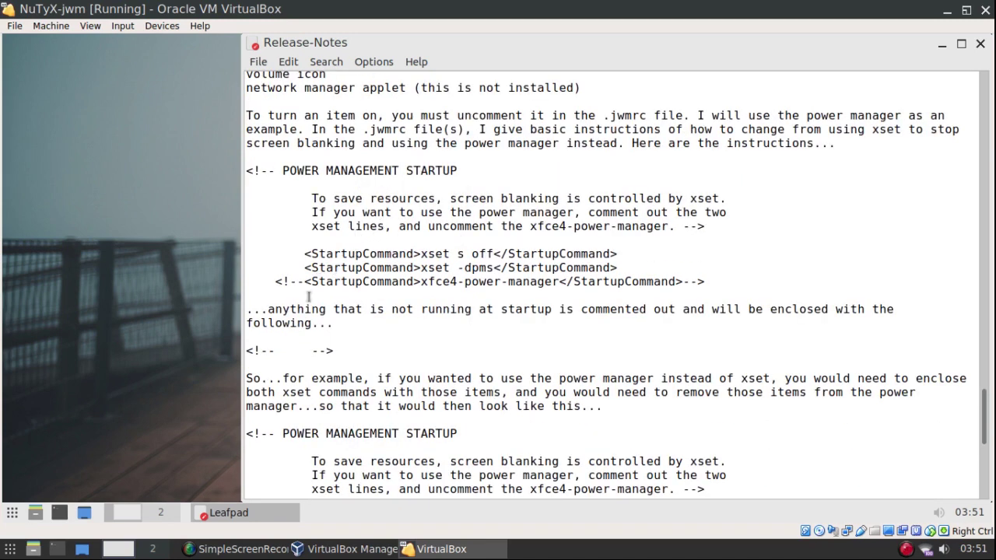
Examine the power management startup example, highlighting the <!-- --> comment markers and the xfce4-power-manager command
{"action": "left_click_drag", "start_coordinate": [304, 282], "coordinate": [273, 282]}
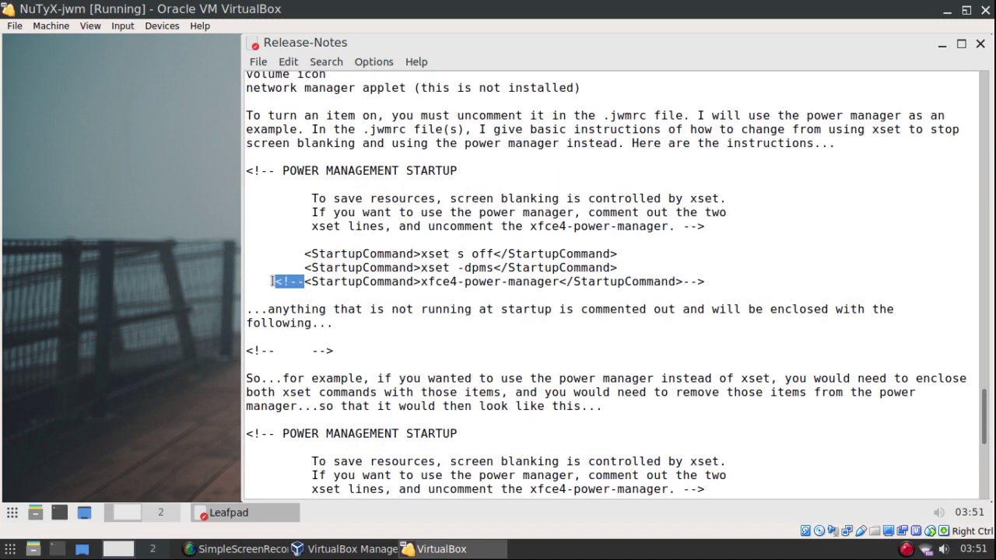
{"action": "left_click", "coordinate": [356, 336]}
{"action": "left_click_drag", "start_coordinate": [350, 351], "coordinate": [246, 354]}
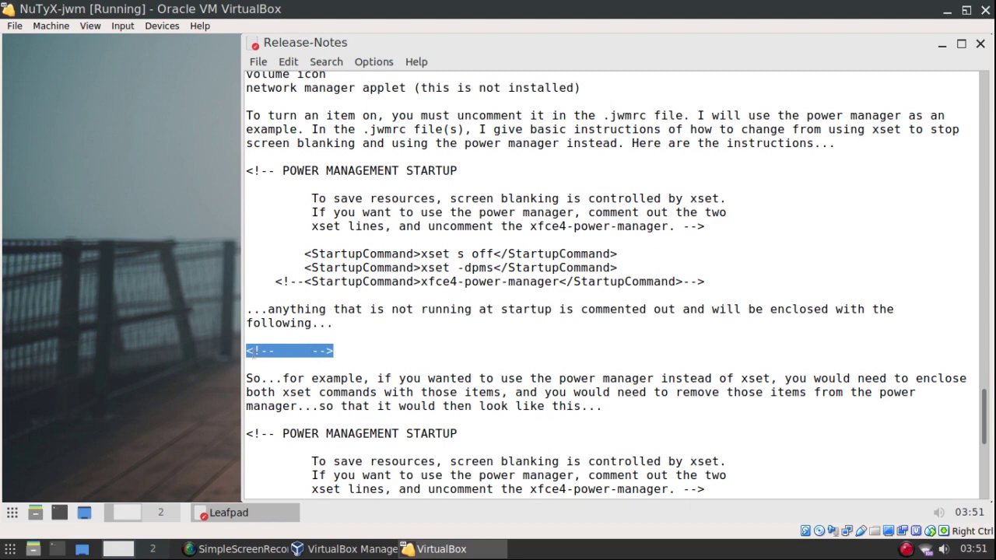
{"action": "left_click", "coordinate": [335, 351]}
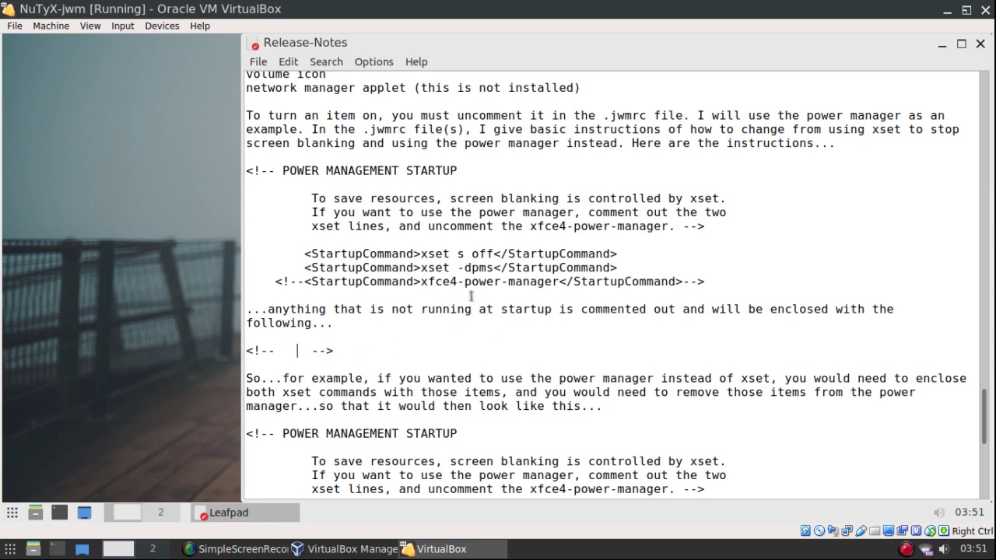
{"action": "left_click_drag", "start_coordinate": [421, 281], "coordinate": [559, 284]}
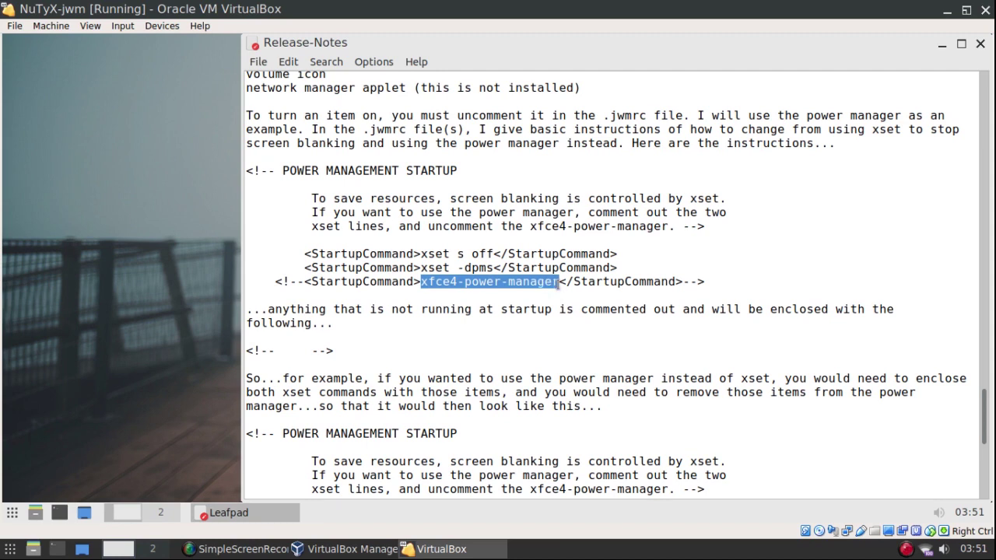
{"action": "left_click", "coordinate": [430, 282]}
{"action": "left_click_drag", "start_coordinate": [304, 282], "coordinate": [269, 283]}
{"action": "left_click_drag", "start_coordinate": [713, 293], "coordinate": [686, 283]}
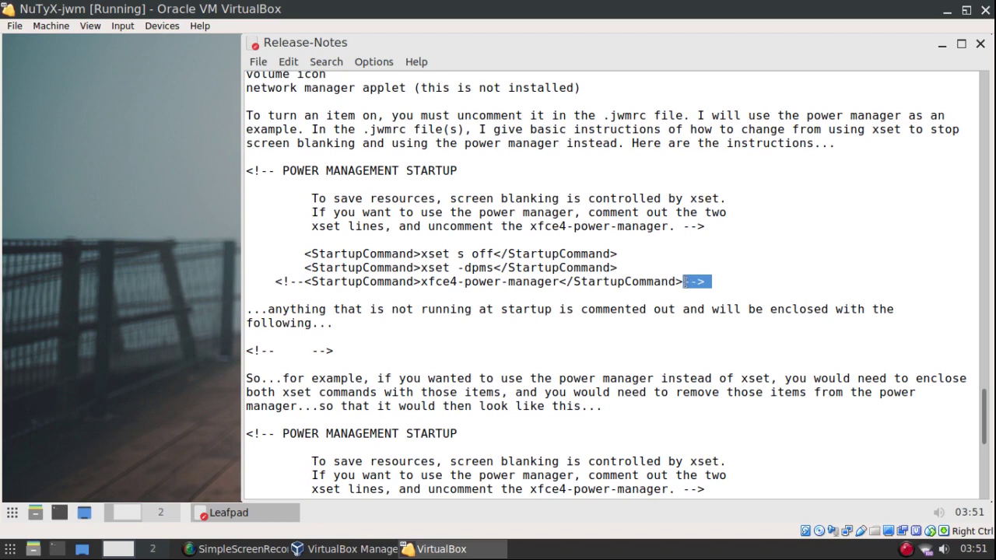
{"action": "left_click", "coordinate": [685, 282]}
{"action": "left_click", "coordinate": [628, 256]}
{"action": "left_click", "coordinate": [627, 267]}
{"action": "left_click", "coordinate": [304, 253]}
{"action": "left_click", "coordinate": [375, 360]}
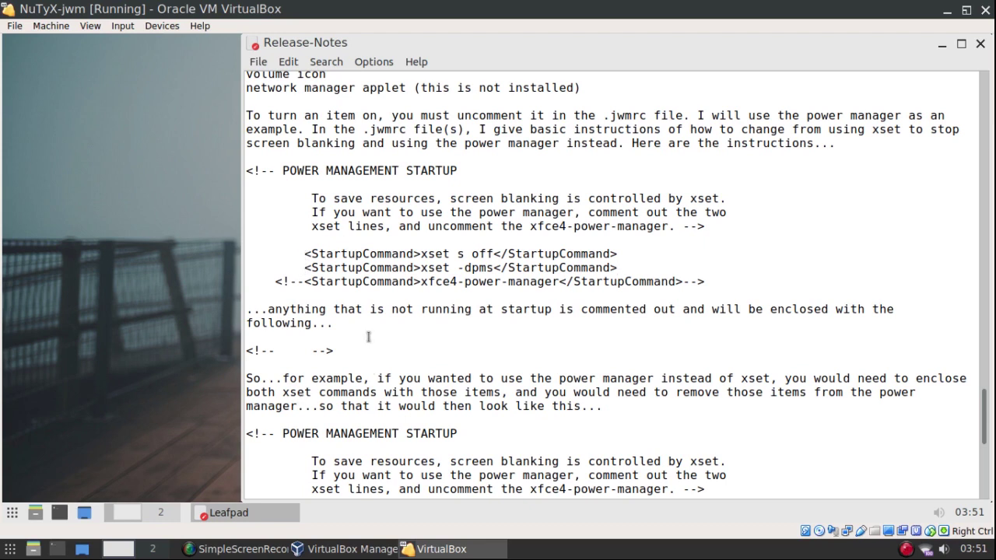
Read the release notes through to the acknowledgments, and browse the desktop menu's System Accessories, JWM Configuration, Screenshot and Settings entries
{"action": "scroll", "coordinate": [370, 319], "scroll_direction": "down", "scroll_amount": 8}
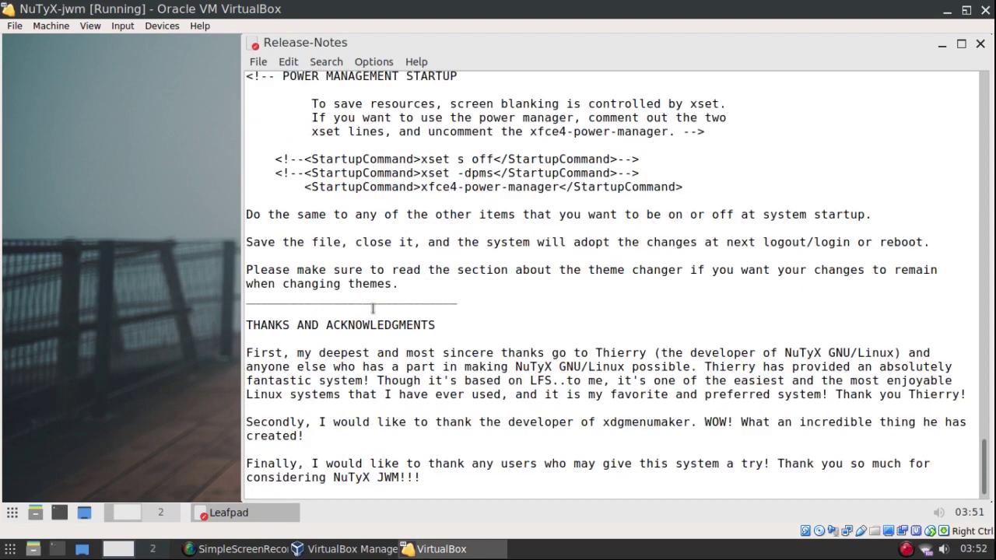
{"action": "scroll", "coordinate": [373, 311], "scroll_direction": "down", "scroll_amount": 1}
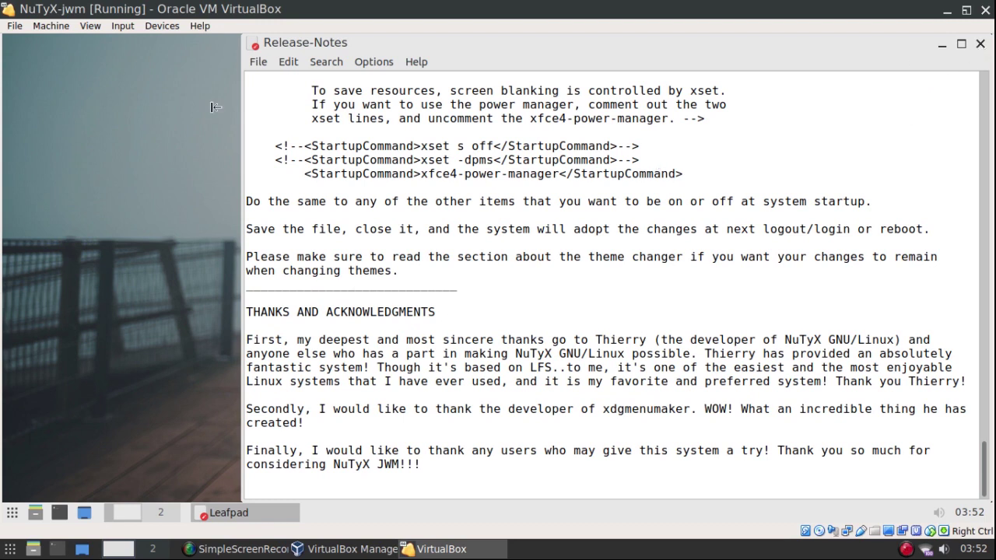
{"action": "left_click", "coordinate": [17, 83]}
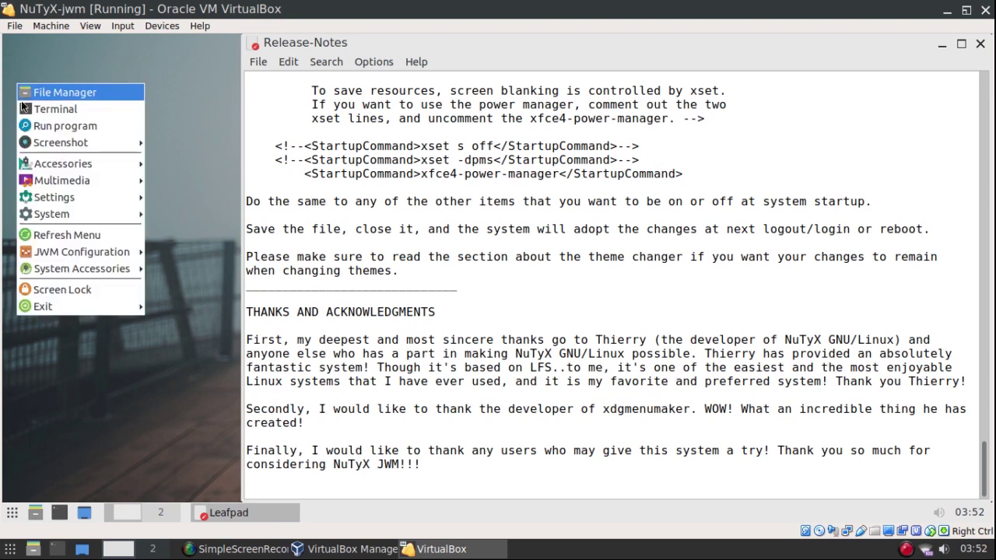
{"action": "mouse_move", "coordinate": [45, 218]}
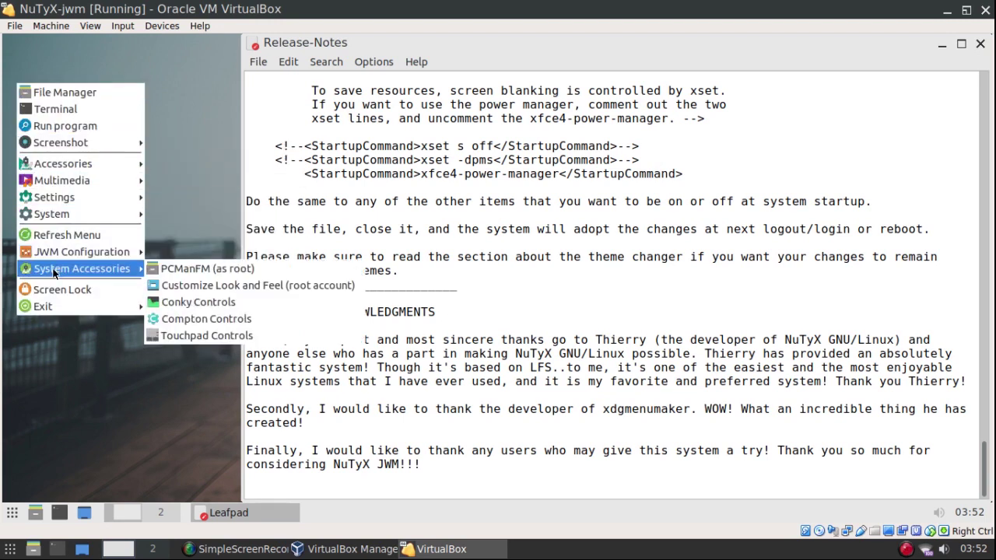
{"action": "mouse_move", "coordinate": [53, 311]}
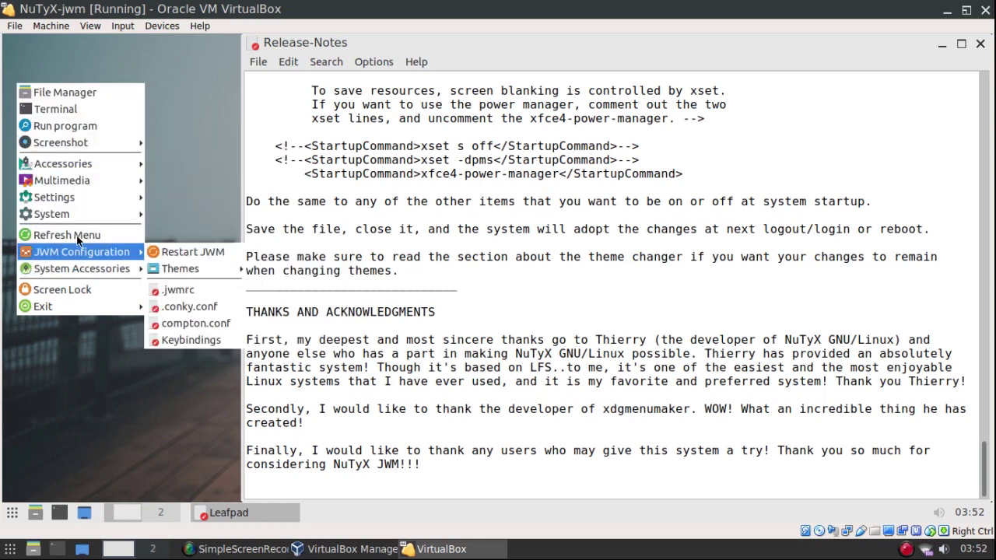
{"action": "mouse_move", "coordinate": [82, 173]}
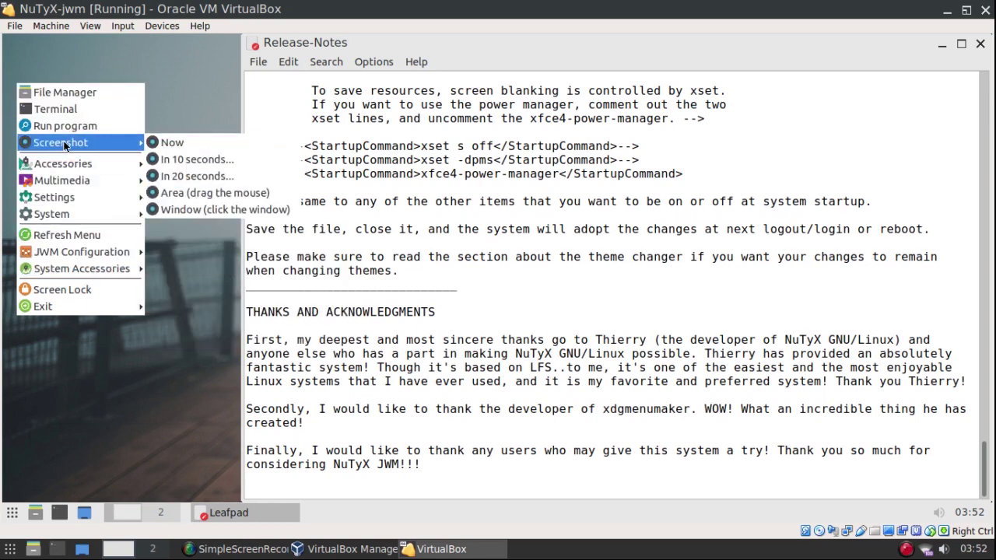
{"action": "mouse_move", "coordinate": [57, 201]}
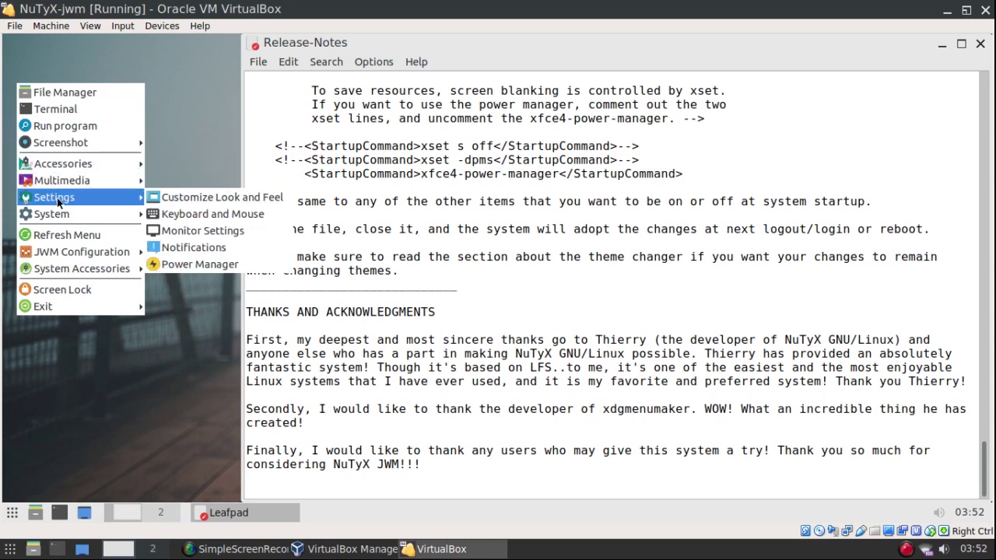
{"action": "left_click", "coordinate": [88, 374]}
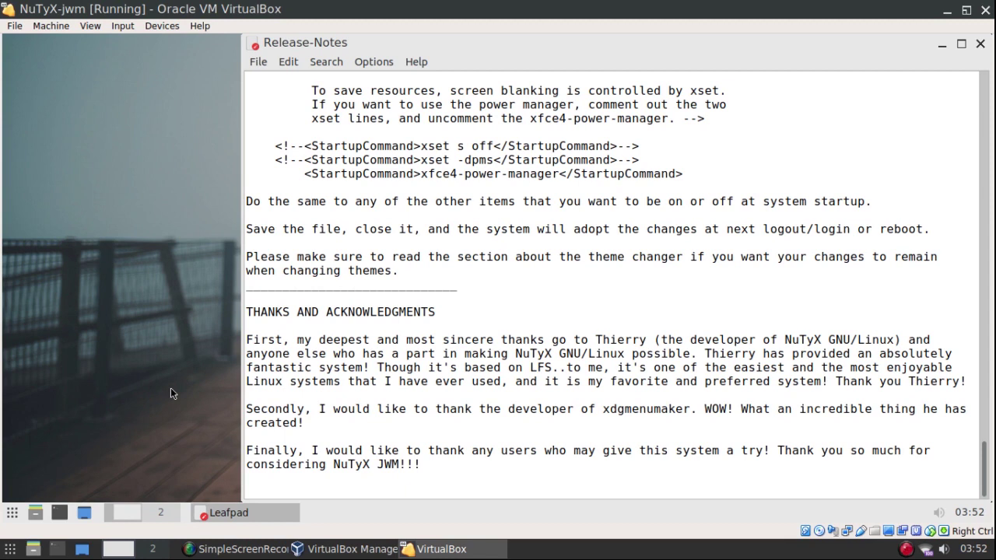
Read the acknowledgment for xdgmenumaker, and review the Settings and Accessories categories of the desktop menu
{"action": "left_click", "coordinate": [510, 421]}
{"action": "left_click", "coordinate": [662, 410]}
{"action": "left_click", "coordinate": [69, 113]}
{"action": "mouse_move", "coordinate": [122, 231]}
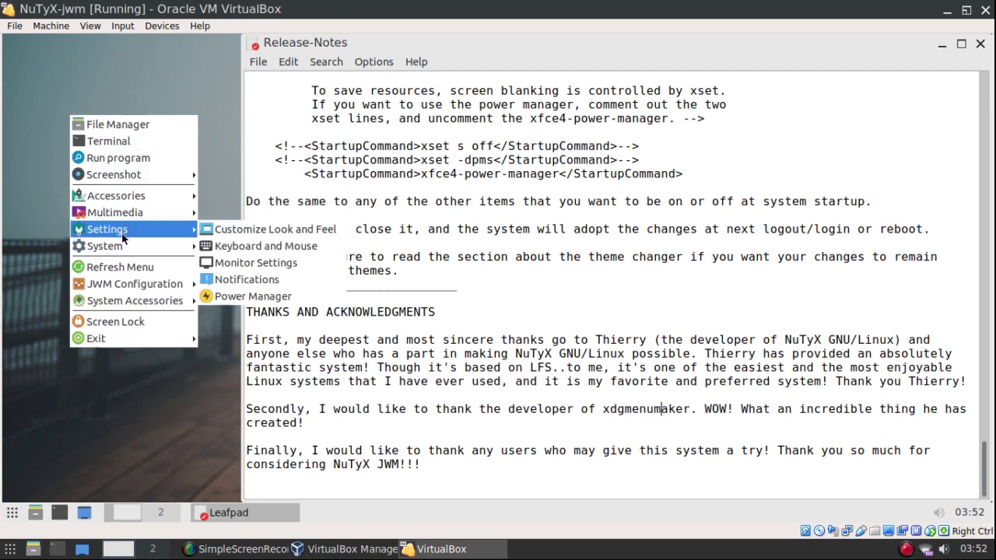
{"action": "mouse_move", "coordinate": [75, 191]}
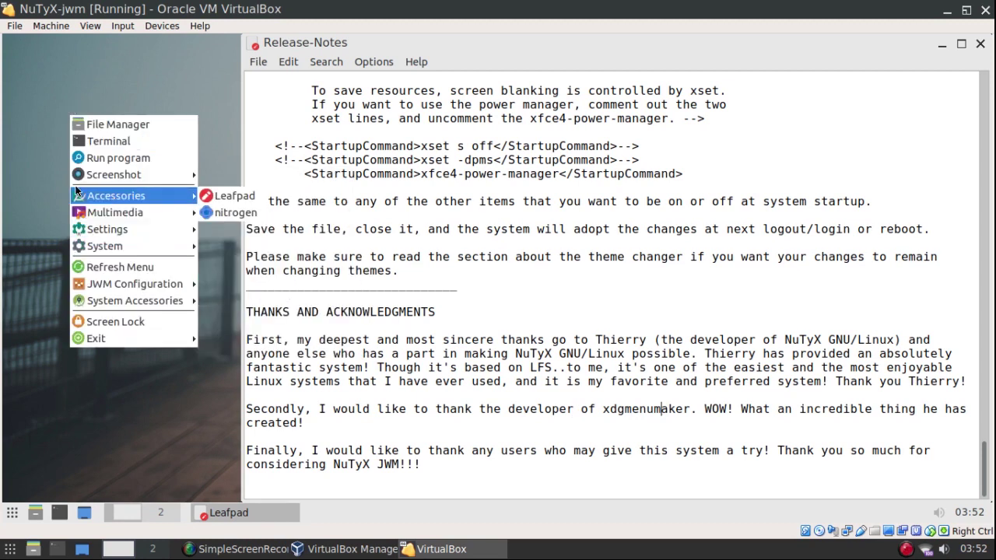
{"action": "left_click", "coordinate": [45, 157]}
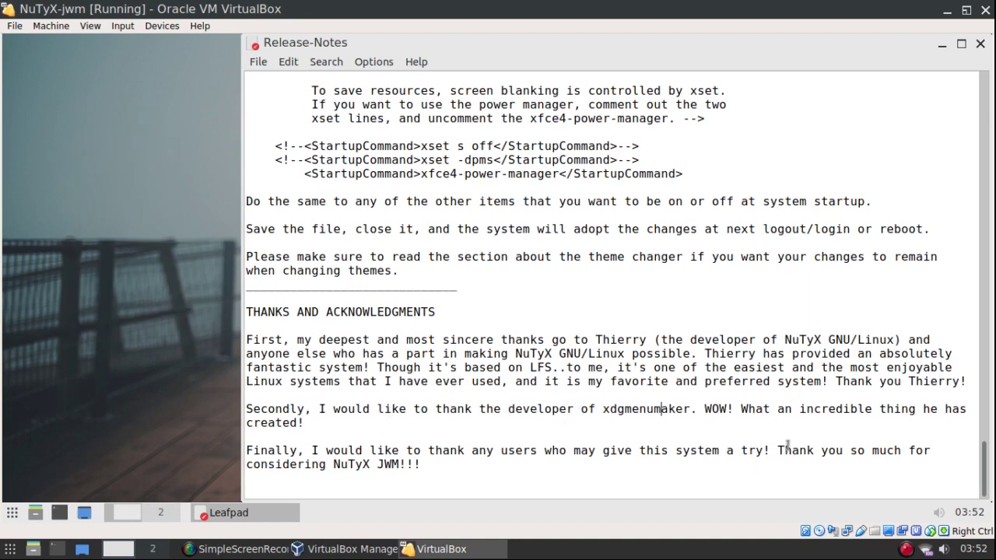
Close the release notes, and look through the desktop menu for the Install NuTyX on your machine entry under System
{"action": "left_click", "coordinate": [979, 45]}
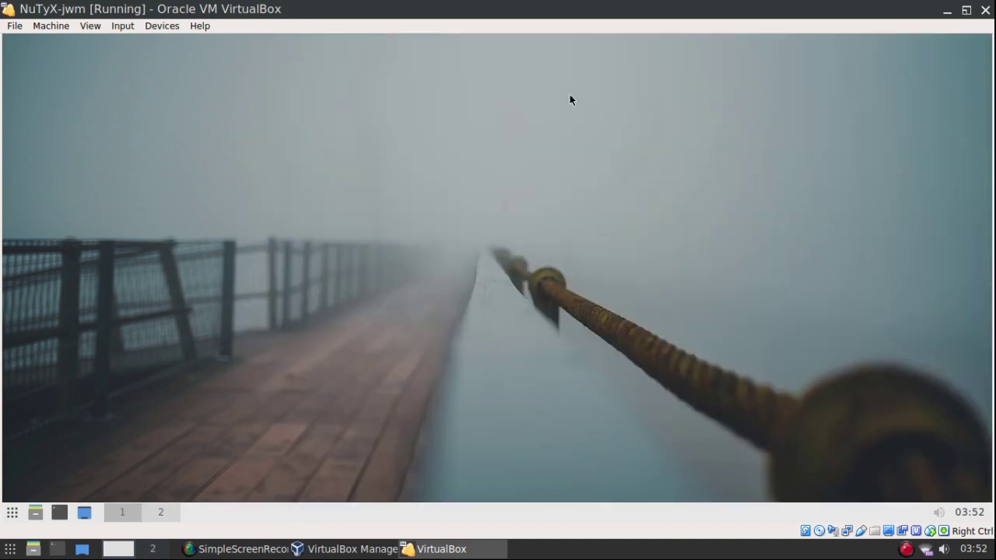
{"action": "left_click", "coordinate": [124, 77]}
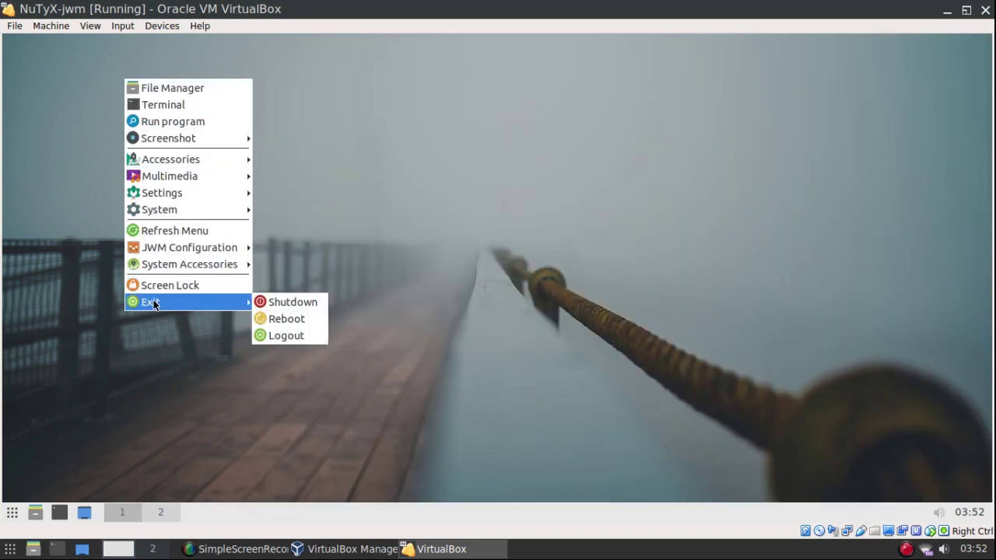
{"action": "mouse_move", "coordinate": [178, 268]}
{"action": "mouse_move", "coordinate": [190, 159]}
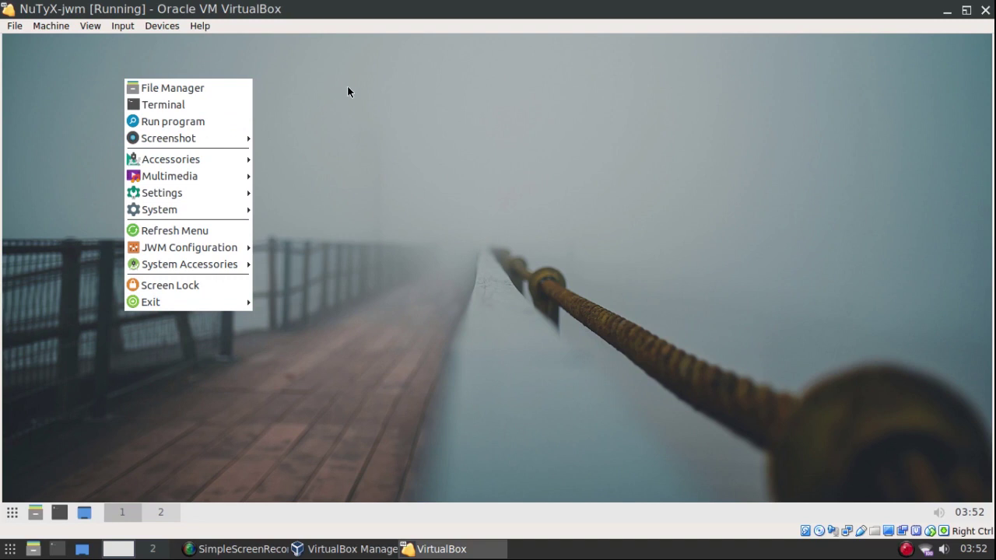
{"action": "mouse_move", "coordinate": [195, 208]}
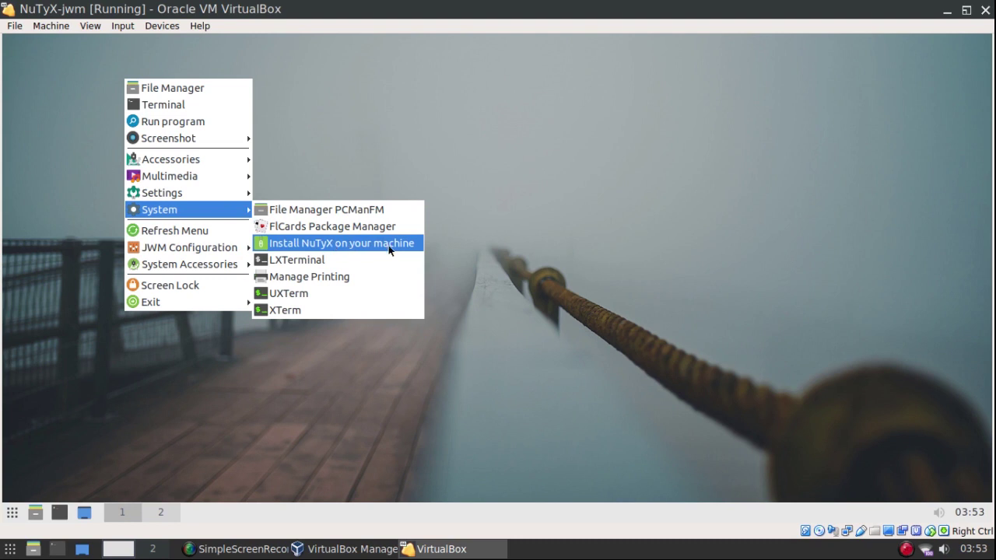
{"action": "left_click", "coordinate": [473, 239]}
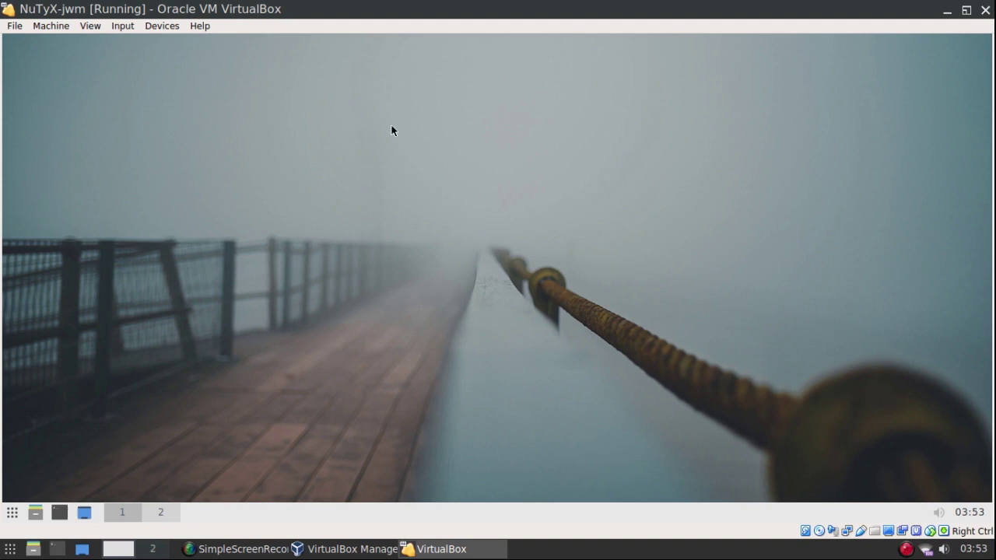
Shut down the NuTyX live system from its desktop
{"action": "right_click", "coordinate": [125, 109]}
{"action": "mouse_move", "coordinate": [155, 329]}
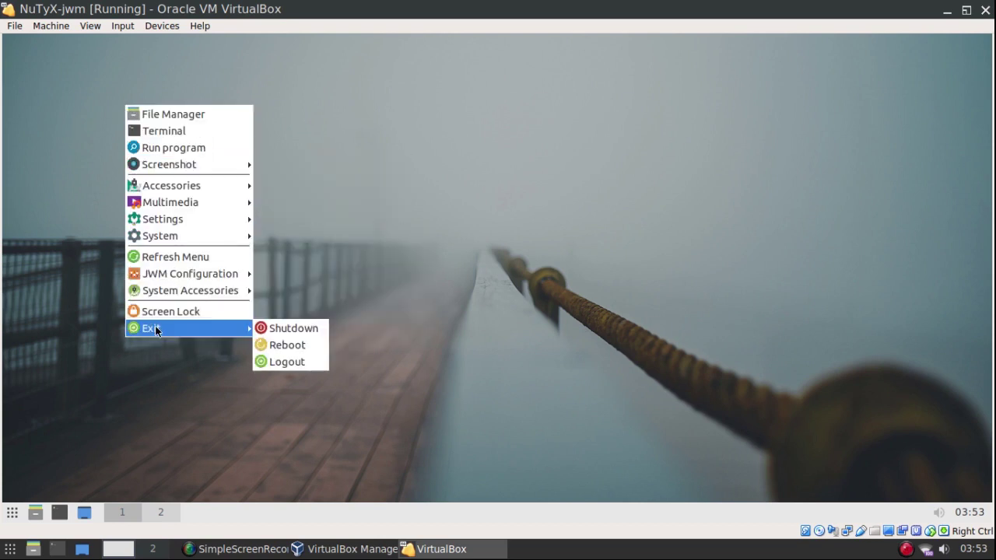
{"action": "left_click", "coordinate": [295, 329]}
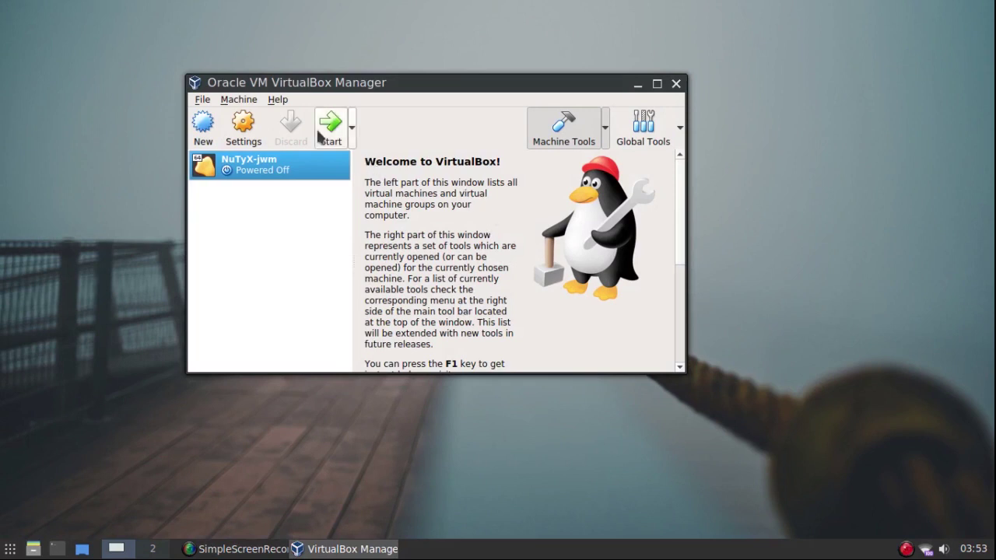
Start the NuTyX-jwm virtual machine and boot it with the Install entry
{"action": "left_click", "coordinate": [330, 125]}
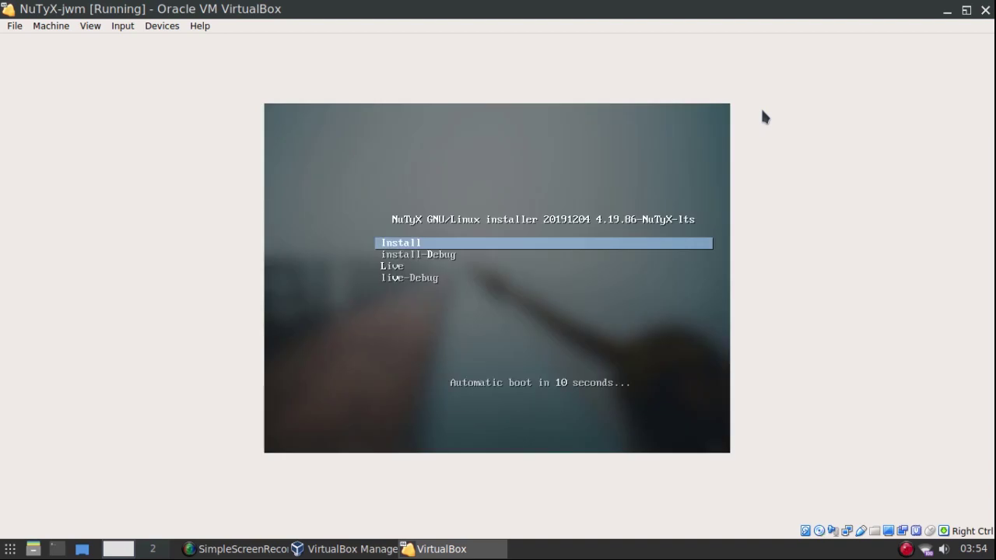
{"action": "key", "text": "Return"}
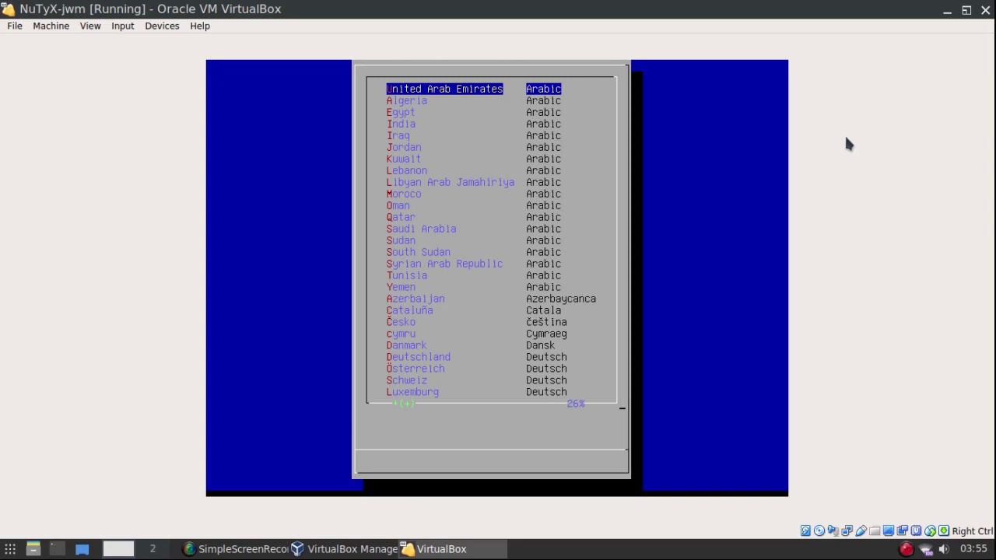
Choose United States with English as the installer's country and language
{"action": "key", "text": "Down"}
{"action": "key", "text": "Down"}
{"action": "key", "text": "Down"}
{"action": "key", "text": "Down"}
{"action": "key", "text": "Down"}
{"action": "key", "text": "Down"}
{"action": "key", "text": "Down"}
{"action": "key", "text": "Down"}
{"action": "key", "text": "Down"}
{"action": "key", "text": "Down"}
{"action": "key", "text": "Down"}
{"action": "key", "text": "Down"}
{"action": "key", "text": "Down"}
{"action": "key", "text": "Down"}
{"action": "key", "text": "Down"}
{"action": "key", "text": "Down"}
{"action": "key", "text": "Down"}
{"action": "key", "text": "Down"}
{"action": "key", "text": "Down"}
{"action": "key", "text": "Down"}
{"action": "key", "text": "Down"}
{"action": "key", "text": "Down"}
{"action": "key", "text": "Down"}
{"action": "key", "text": "Down"}
{"action": "key", "text": "Down"}
{"action": "key", "text": "Down"}
{"action": "key", "text": "Down"}
{"action": "key", "text": "Down"}
{"action": "key", "text": "Down"}
{"action": "key", "text": "Down"}
{"action": "key", "text": "Down"}
{"action": "key", "text": "Down"}
{"action": "key", "text": "Down"}
{"action": "key", "text": "Down"}
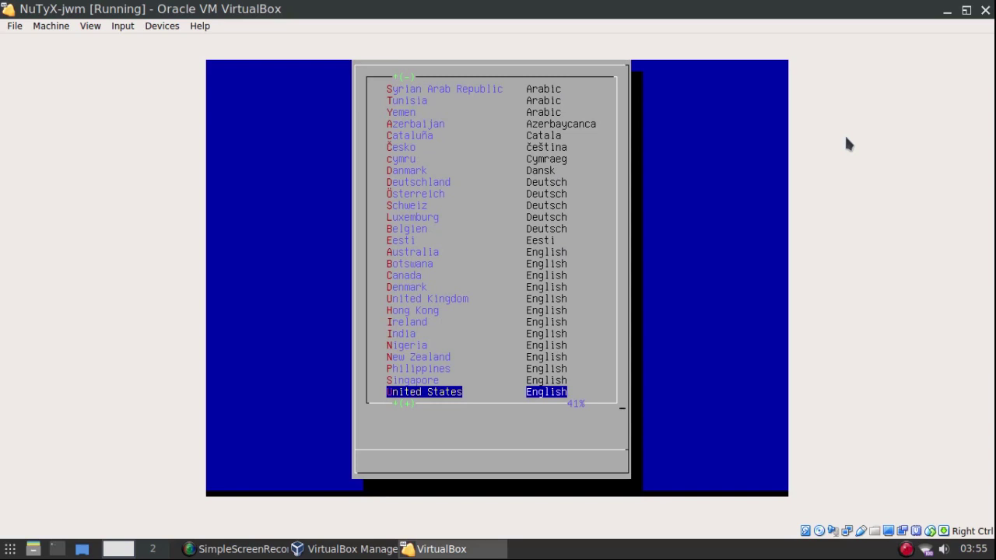
{"action": "key", "text": "Up"}
{"action": "key", "text": "Up"}
{"action": "key", "text": "Down"}
{"action": "key", "text": "Down"}
{"action": "key", "text": "Return"}
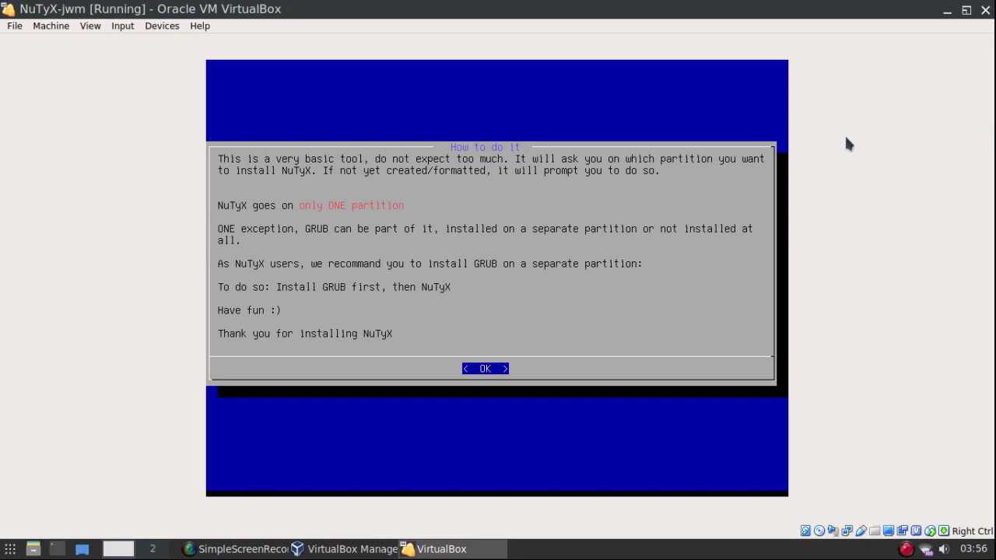
Dismiss the installer's How to do it notice and open the Advanced Menu
{"action": "key", "text": "Return"}
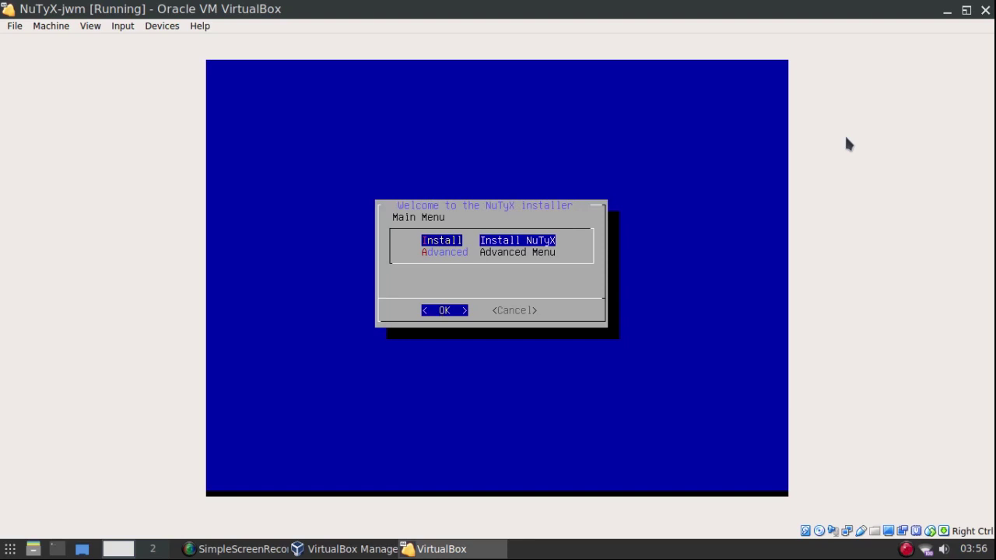
{"action": "key", "text": "Down"}
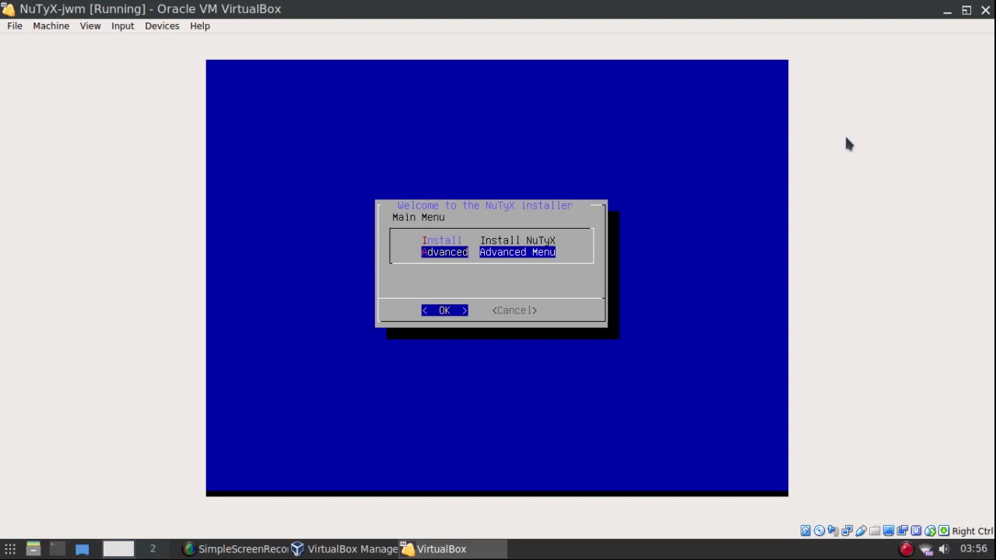
{"action": "key", "text": "Return"}
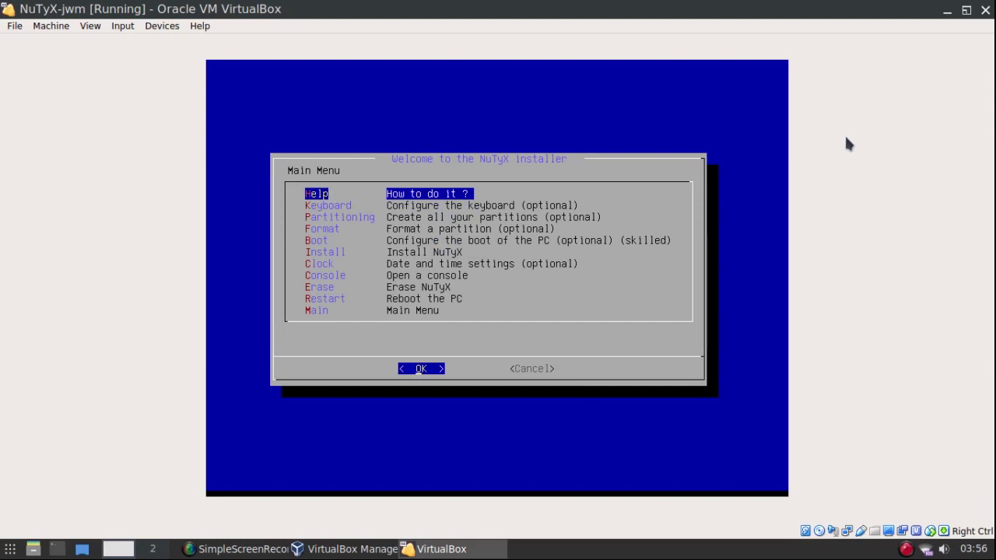
Set the installer's keyboard layout to us QWERTY
{"action": "key", "text": "Down"}
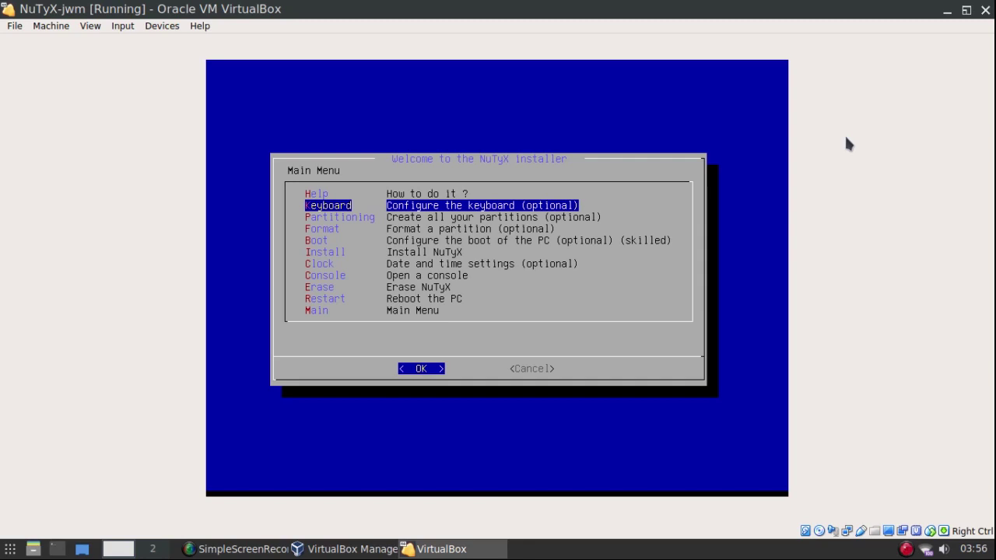
{"action": "key", "text": "Return"}
{"action": "key", "text": "Down"}
{"action": "key", "text": "Down"}
{"action": "key", "text": "Down"}
{"action": "key", "text": "Down"}
{"action": "key", "text": "Down"}
{"action": "key", "text": "Down"}
{"action": "key", "text": "Down"}
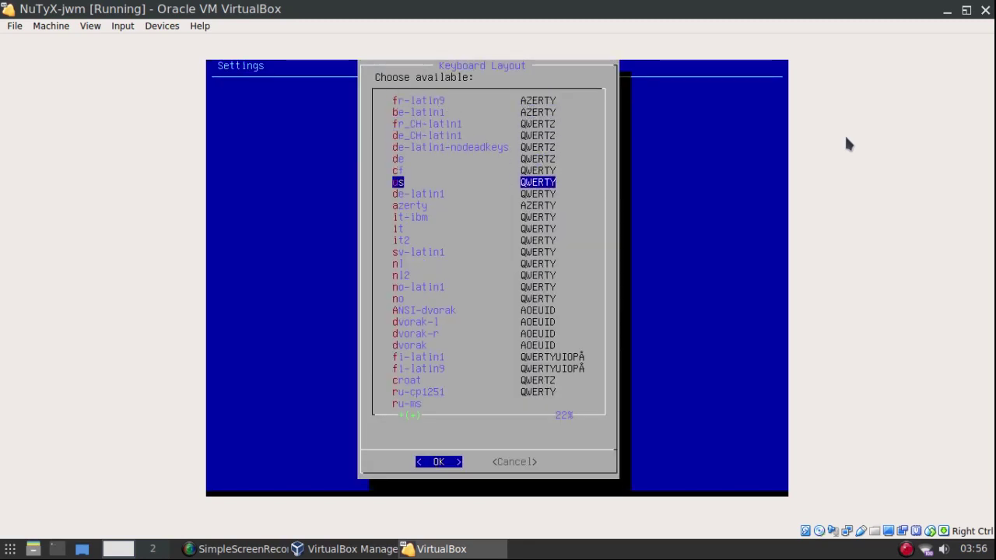
{"action": "key", "text": "Return"}
Open the disk in the cfdisk basic partitioning tool from the Advanced Menu and give it a dos label
{"action": "key", "text": "Down"}
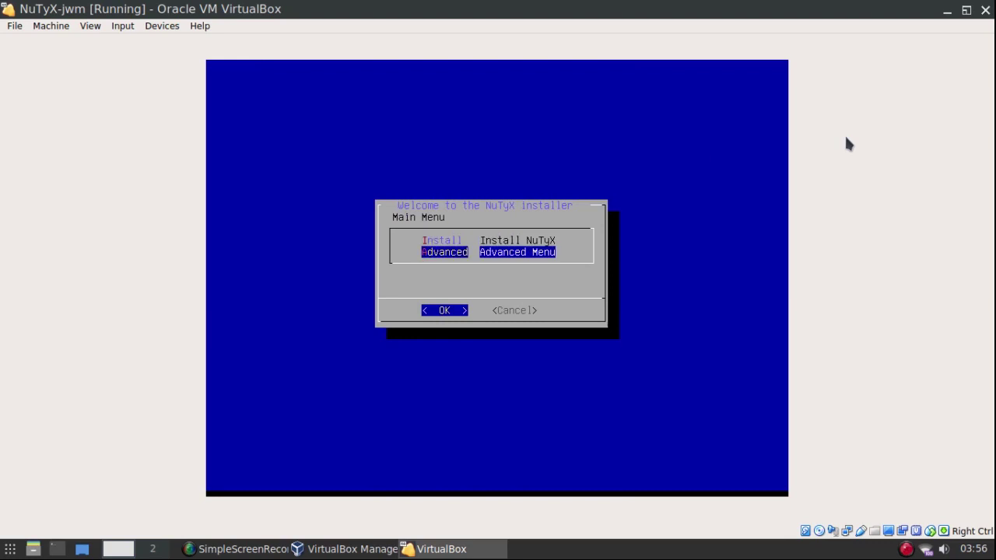
{"action": "key", "text": "Return"}
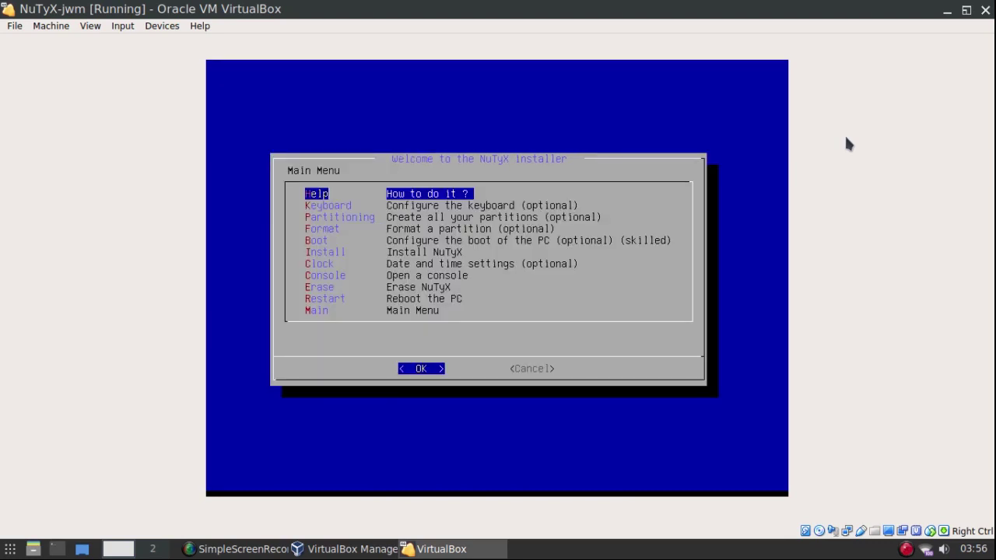
{"action": "key", "text": "Down"}
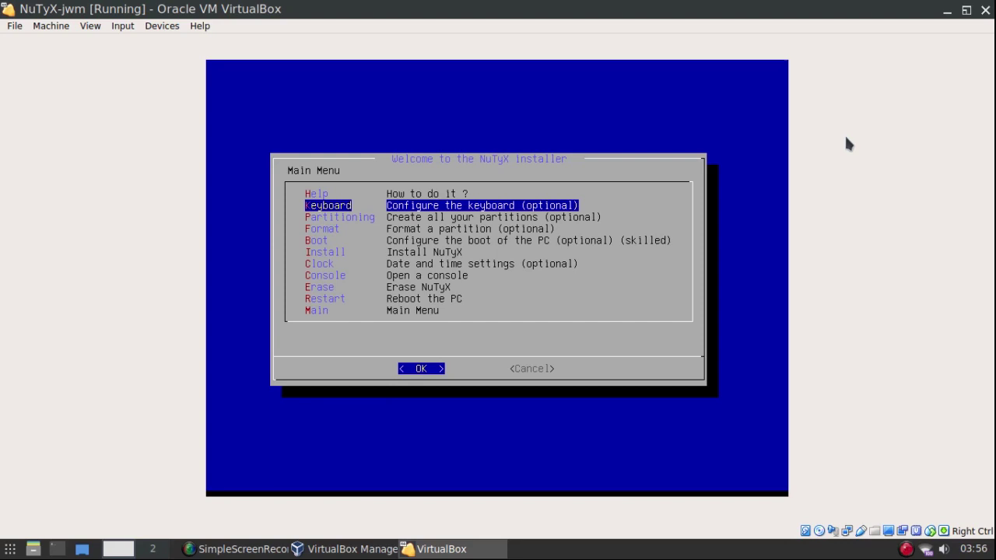
{"action": "key", "text": "Down"}
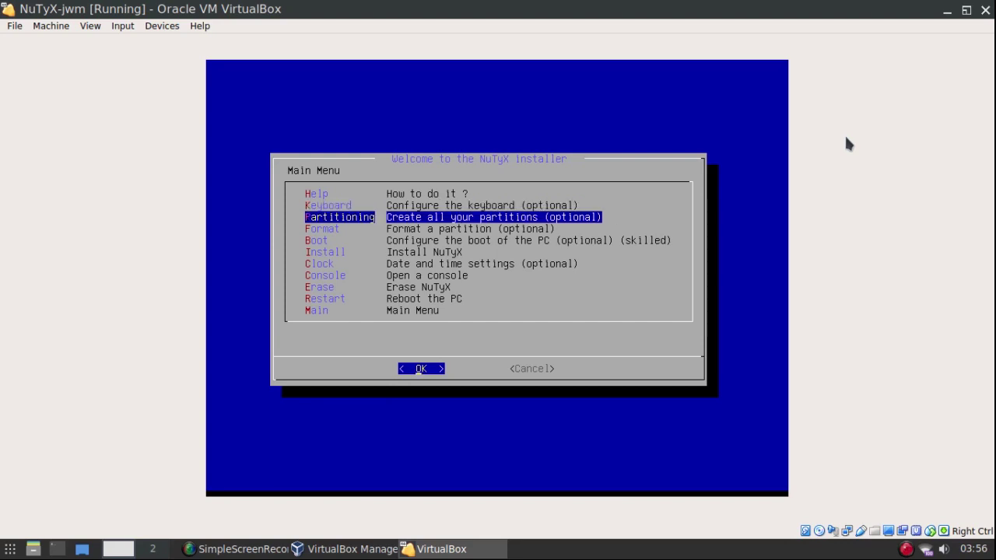
{"action": "key", "text": "Return"}
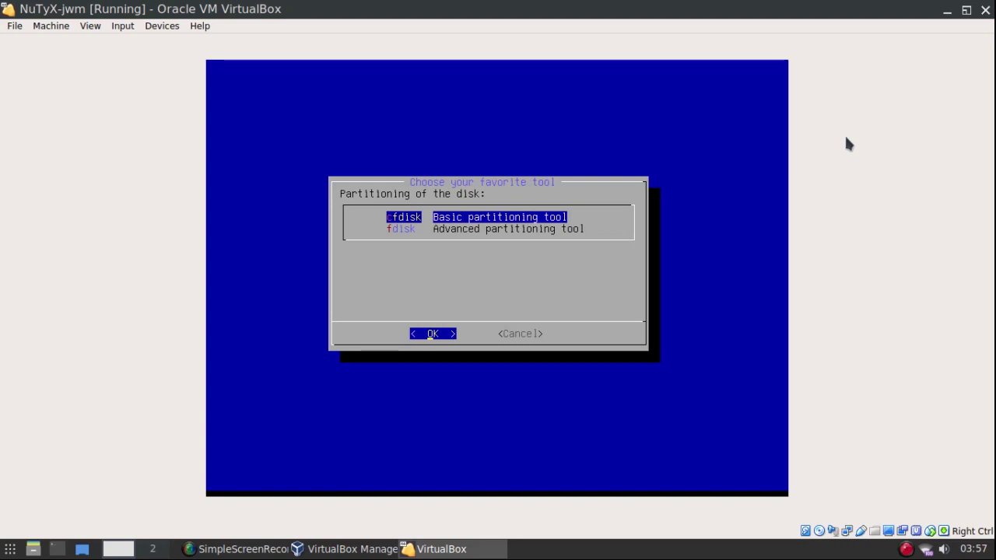
{"action": "key", "text": "Return"}
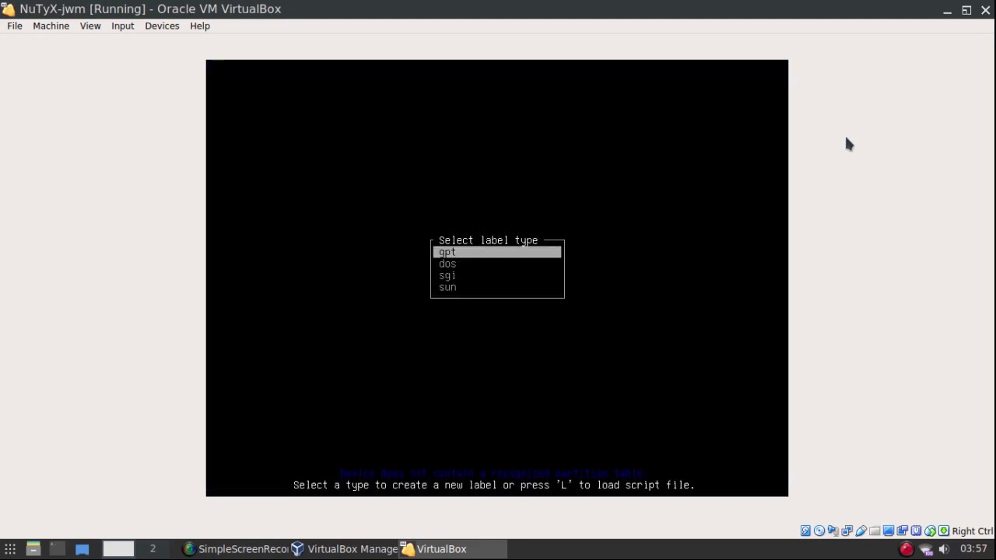
{"action": "key", "text": "Down"}
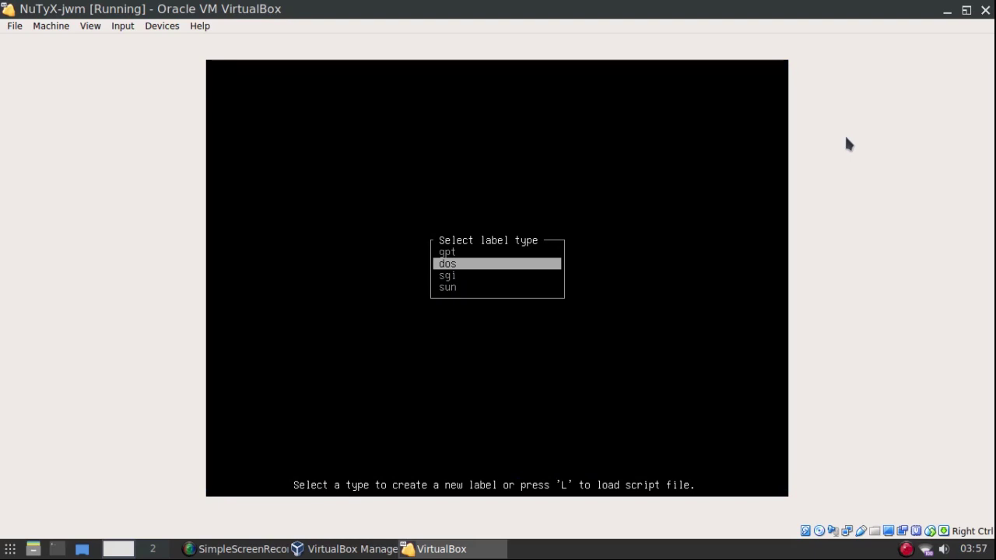
{"action": "key", "text": "Return"}
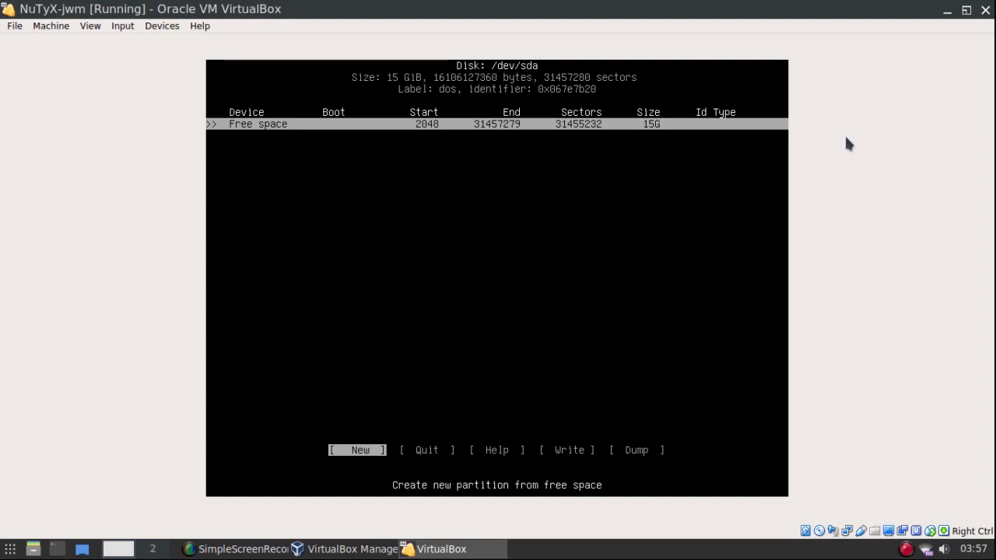
Create a 1G partition at the start of /dev/sda and set its type to 82 Linux swap / Solaris
{"action": "key", "text": "Return"}
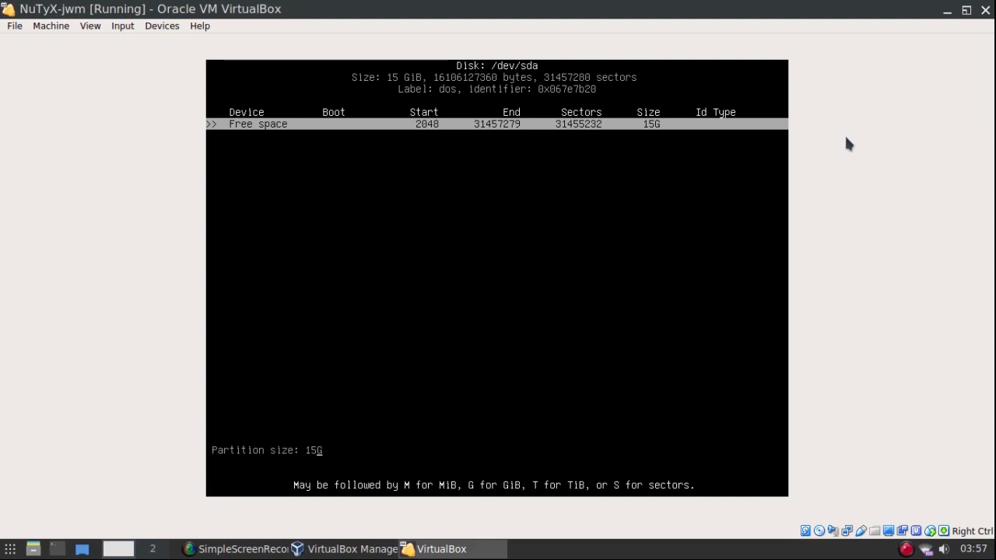
{"action": "key", "text": "BackSpace"}
{"action": "key", "text": "Return"}
{"action": "key", "text": "Return"}
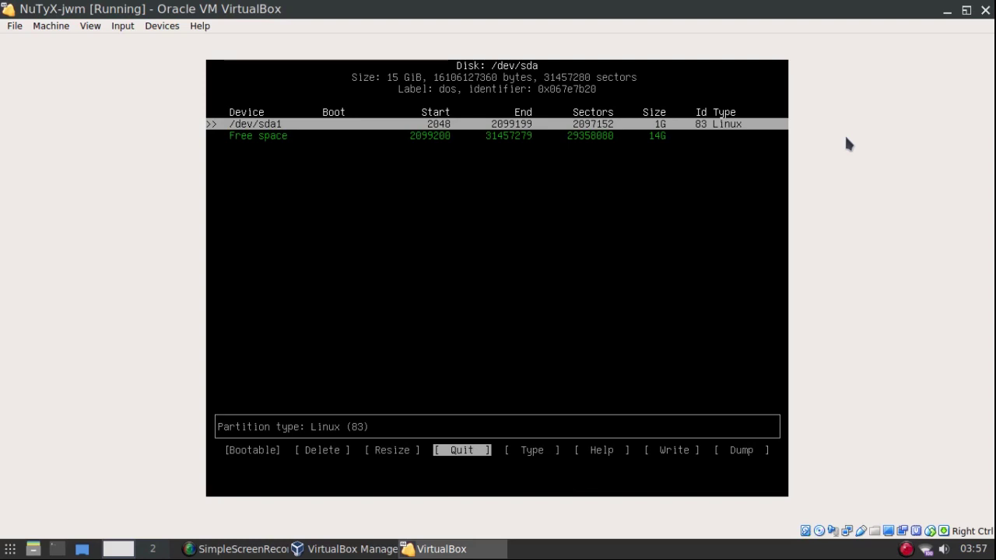
{"action": "key", "text": "Right"}
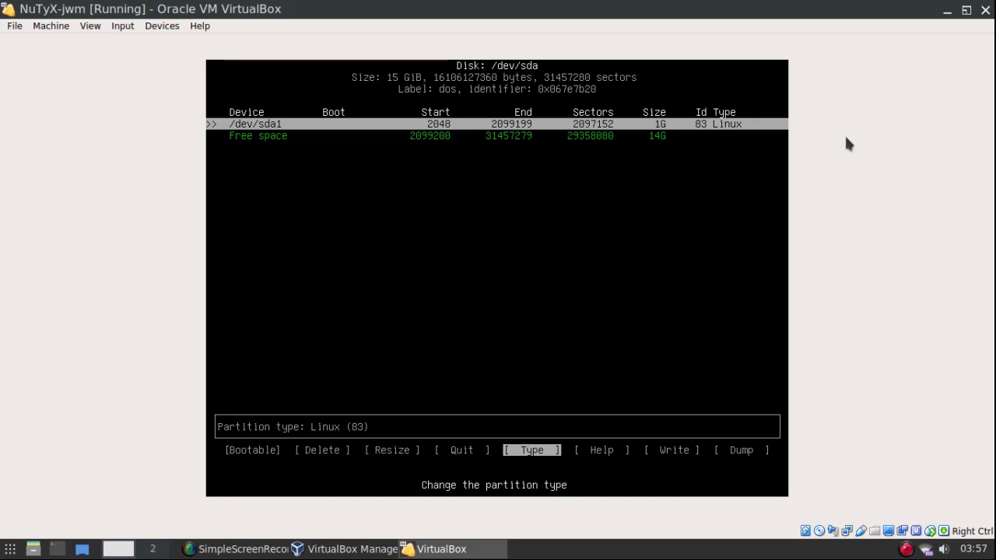
{"action": "key", "text": "Return"}
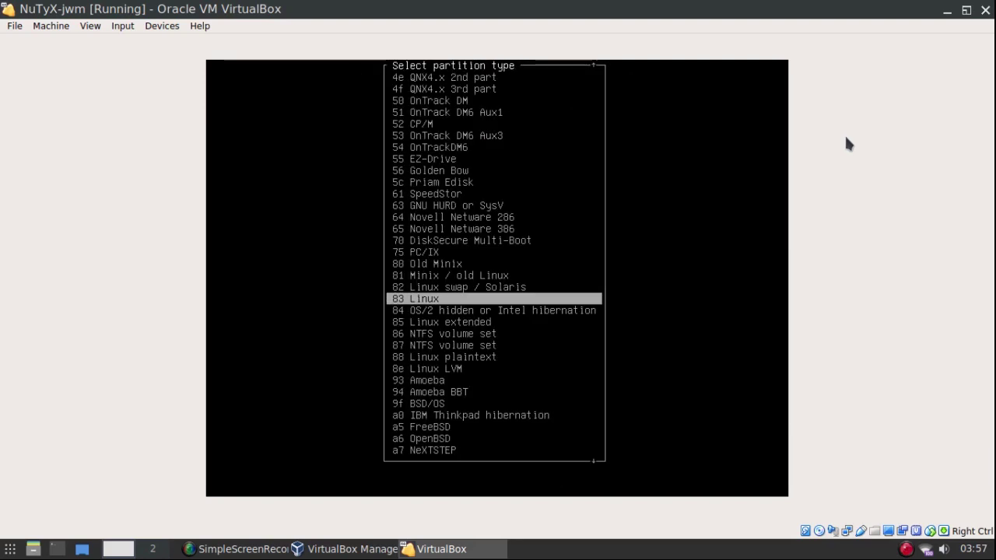
{"action": "key", "text": "Up"}
{"action": "key", "text": "Return"}
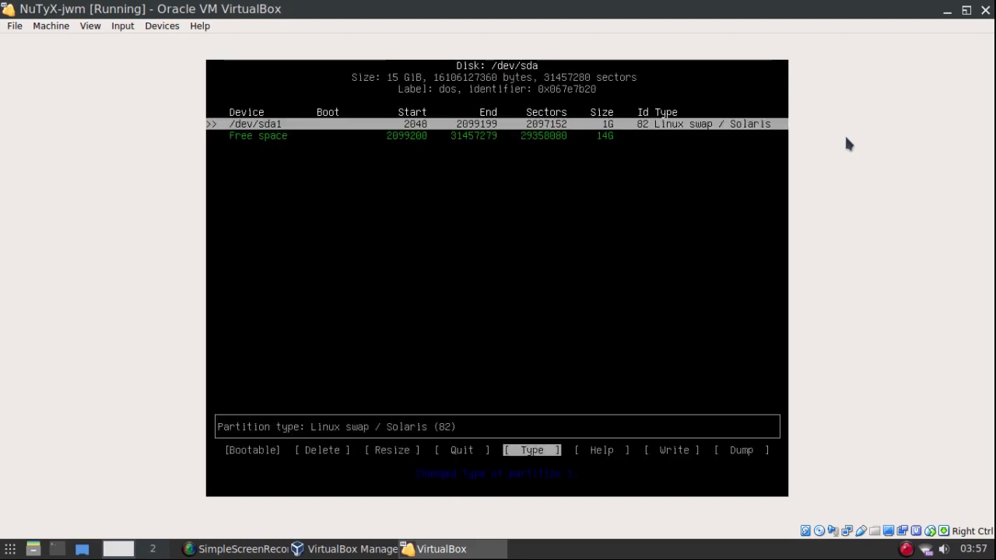
Create a 14G partition from the remaining free space on /dev/sda
{"action": "key", "text": "Down"}
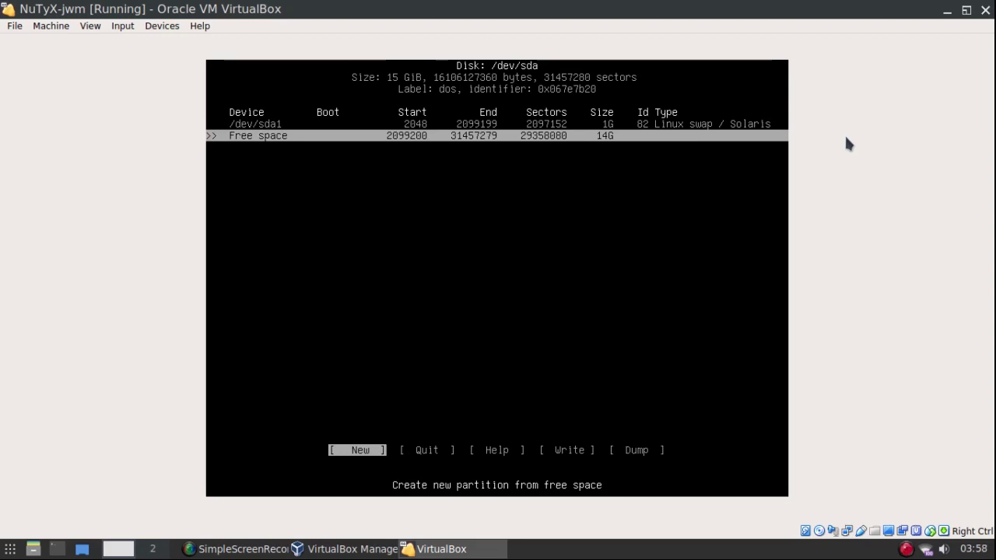
{"action": "key", "text": "Right"}
{"action": "key", "text": "Right"}
{"action": "key", "text": "Left"}
{"action": "key", "text": "Left"}
{"action": "key", "text": "Return"}
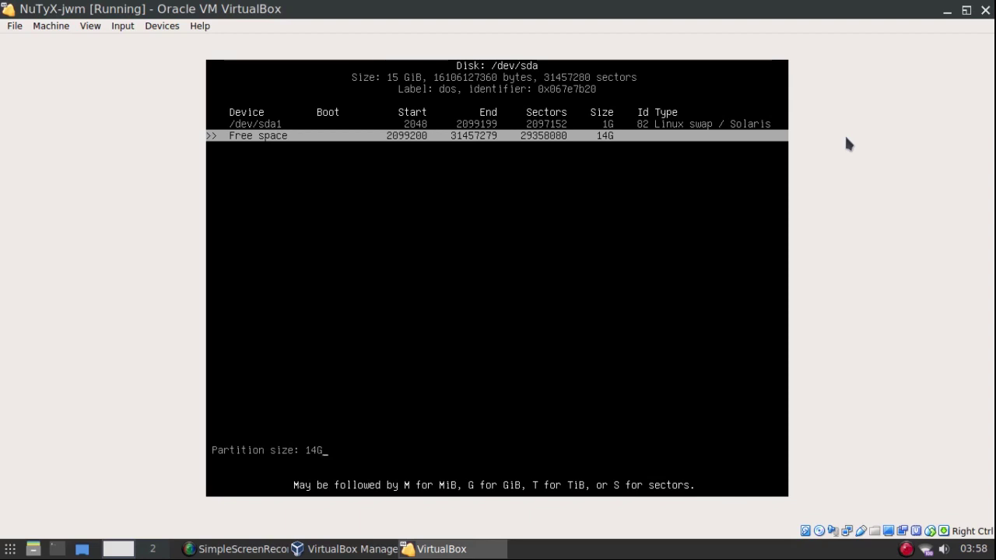
{"action": "key", "text": "Return"}
{"action": "key", "text": "Return"}
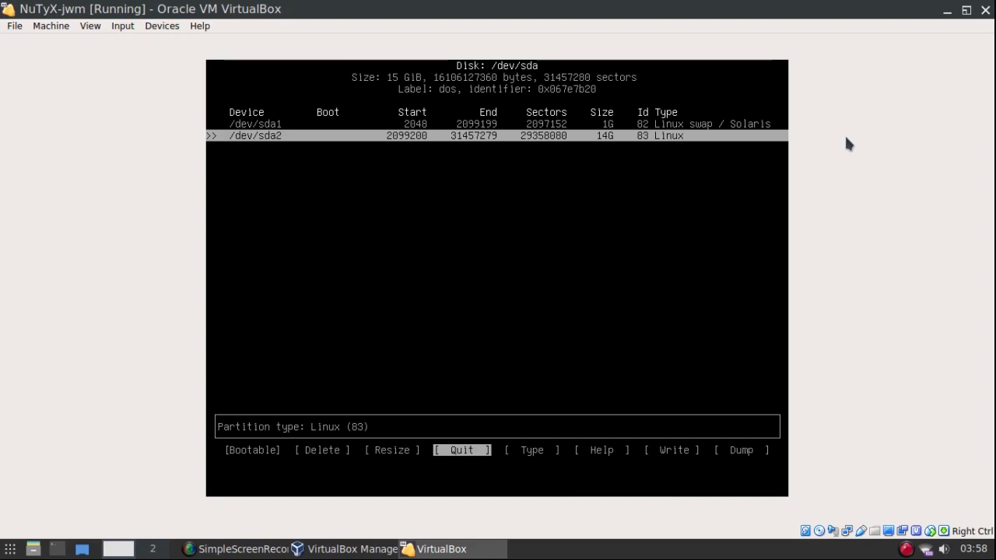
Flag the 14G partition /dev/sda2 as bootable and select 83 Linux as its type
{"action": "key", "text": "Left"}
{"action": "key", "text": "Left"}
{"action": "key", "text": "Left"}
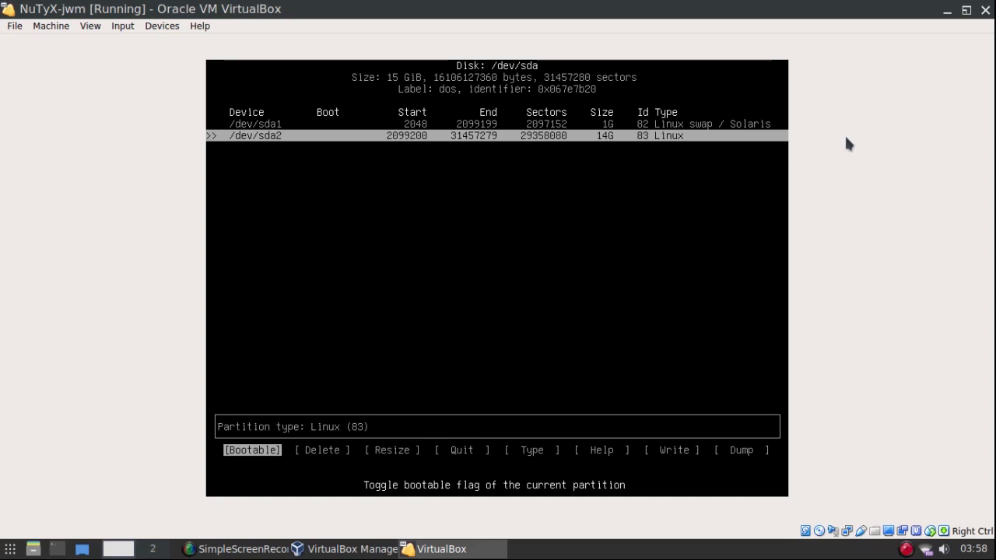
{"action": "key", "text": "Return"}
{"action": "key", "text": "Right"}
{"action": "key", "text": "Right"}
{"action": "key", "text": "Right"}
{"action": "key", "text": "Right"}
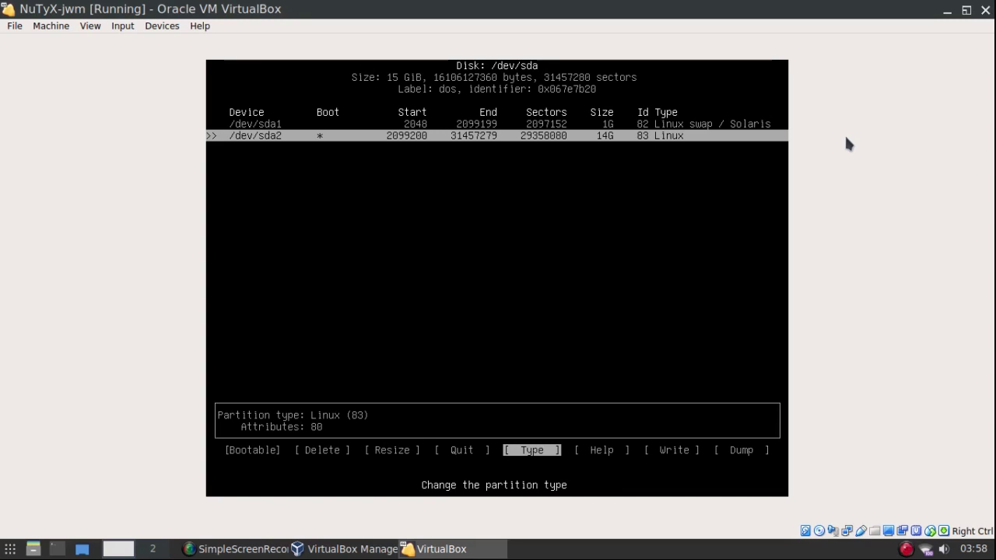
{"action": "key", "text": "Return"}
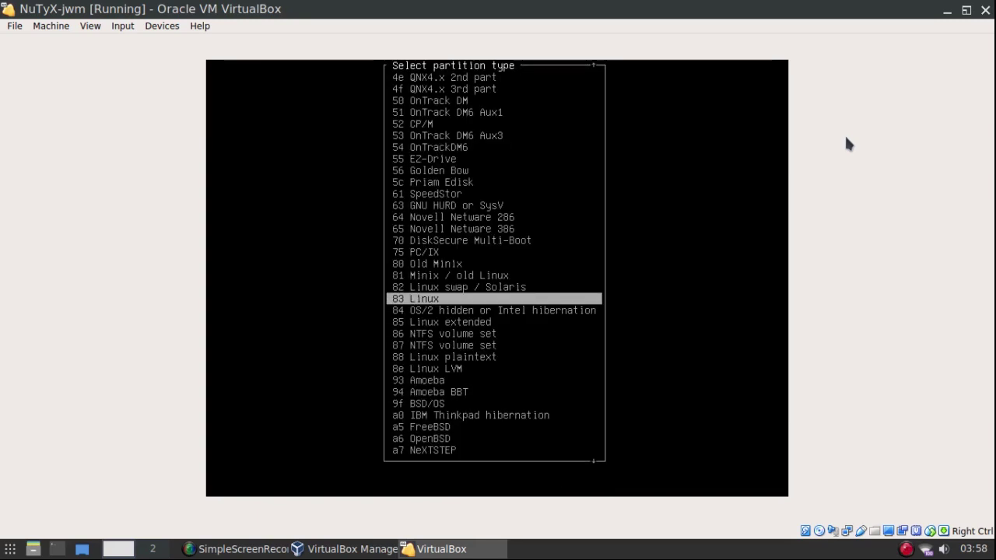
{"action": "key", "text": "Return"}
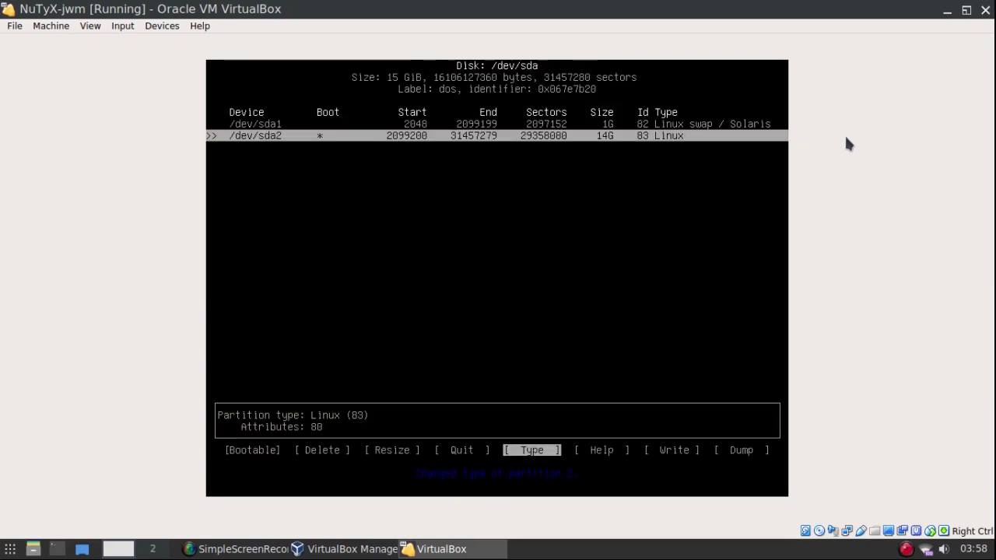
Write the partition table to disk, confirming with yes, and quit cfdisk
{"action": "key", "text": "Right"}
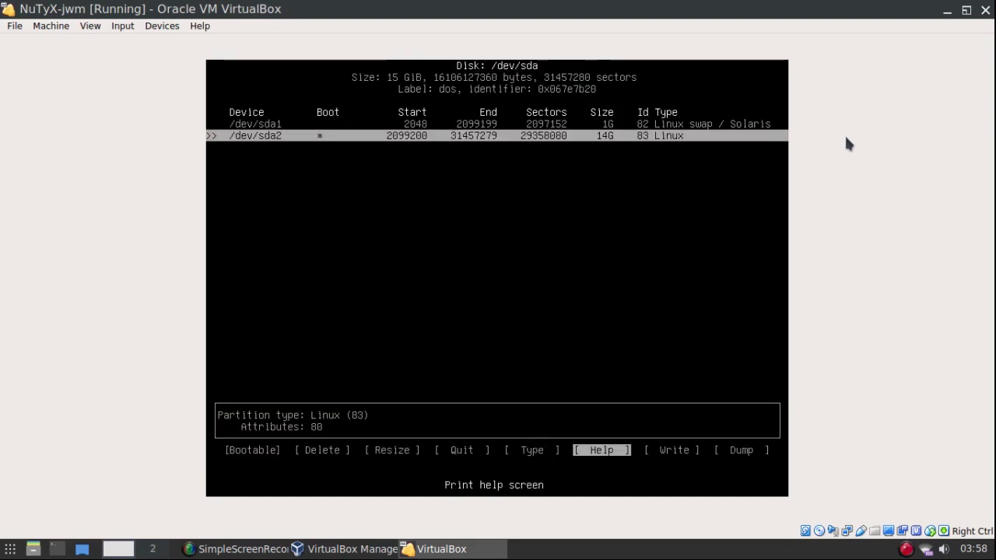
{"action": "key", "text": "Right"}
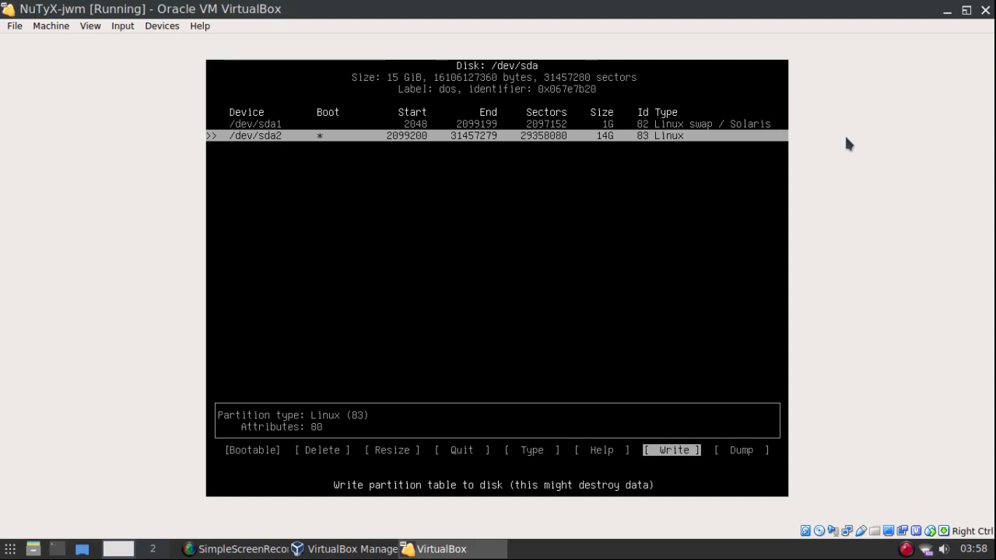
{"action": "key", "text": "Return"}
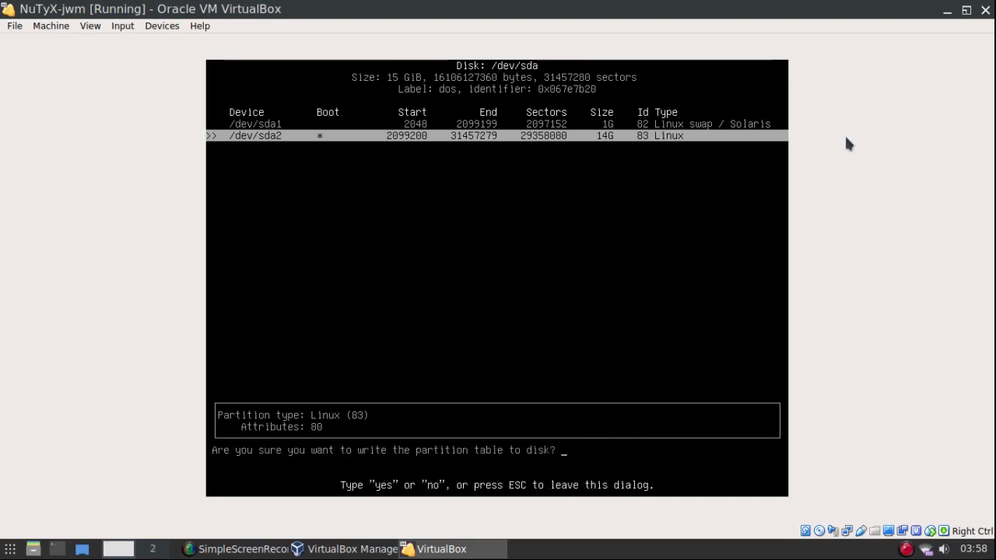
{"action": "type", "text": "yes"}
{"action": "key", "text": "Return"}
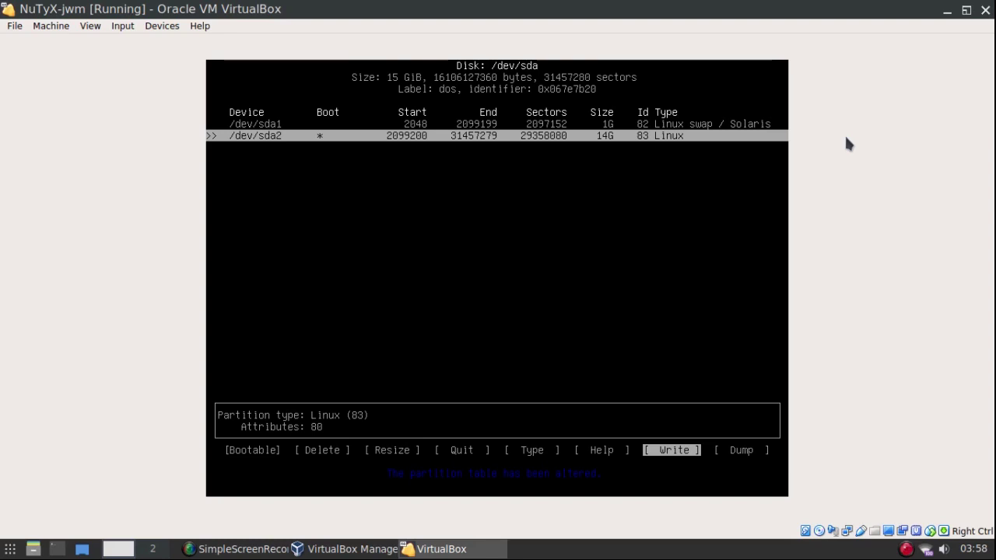
{"action": "key", "text": "Left"}
{"action": "key", "text": "Left"}
{"action": "key", "text": "Left"}
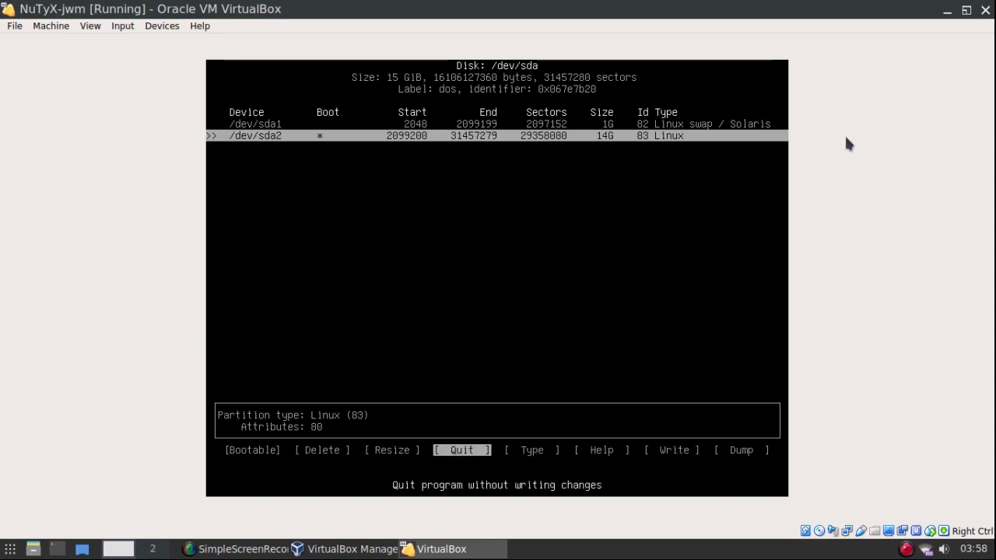
{"action": "key", "text": "Return"}
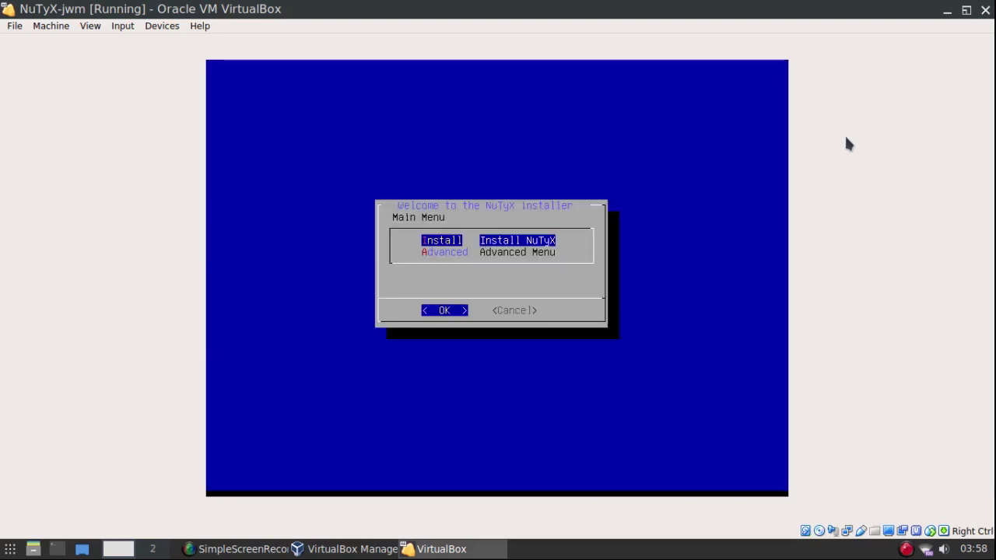
Format the partition /dev/sda2 with the ext4 file system through the Advanced Menu
{"action": "key", "text": "Down"}
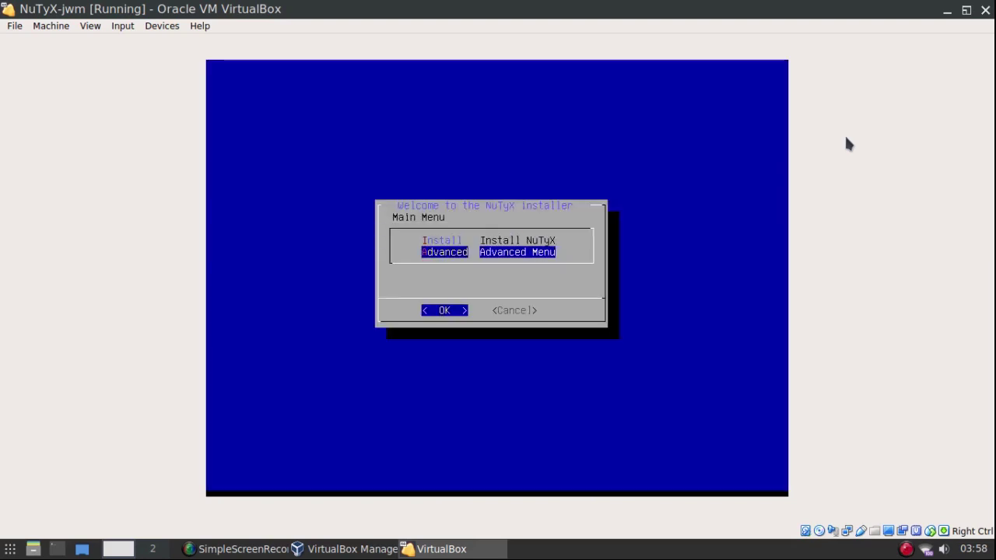
{"action": "key", "text": "Return"}
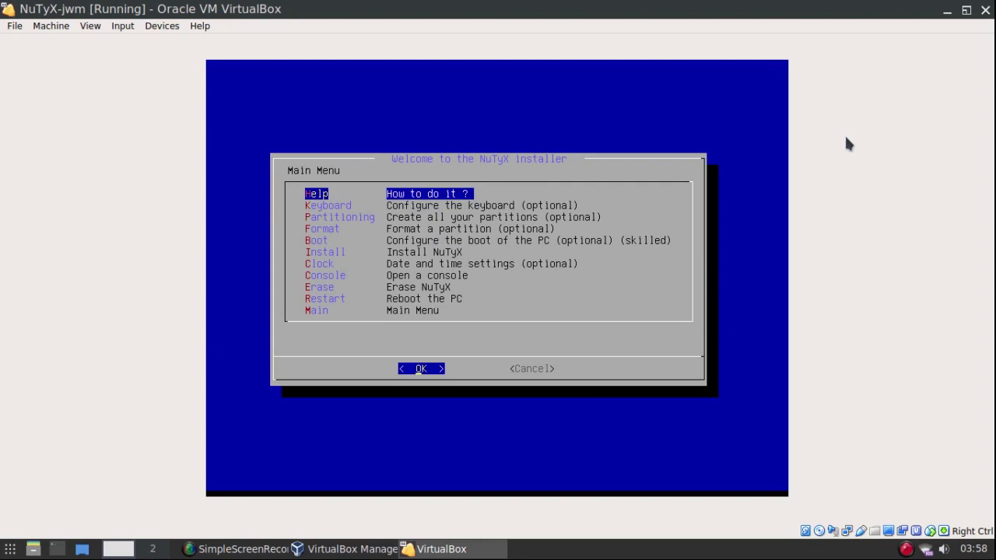
{"action": "key", "text": "Down"}
{"action": "key", "text": "Down"}
{"action": "key", "text": "Down"}
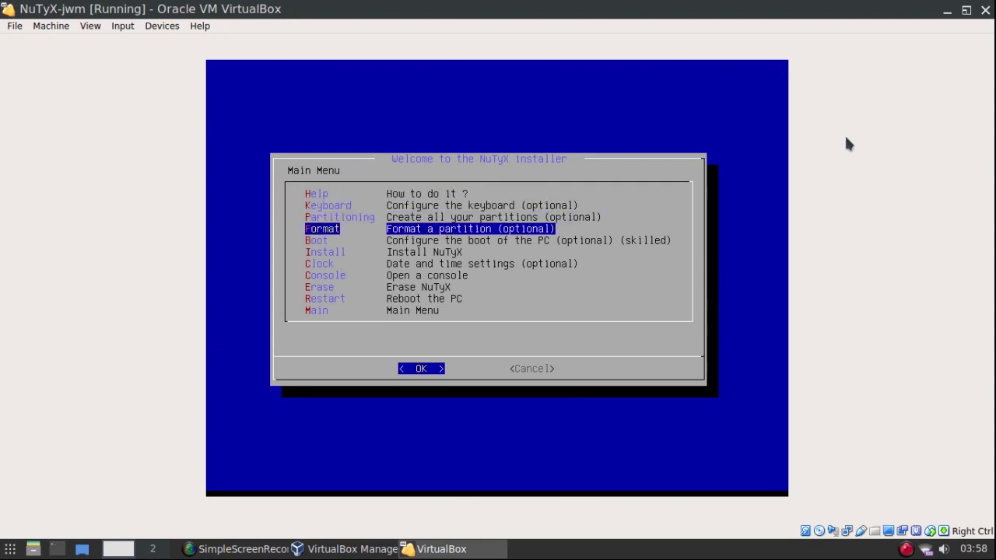
{"action": "key", "text": "Return"}
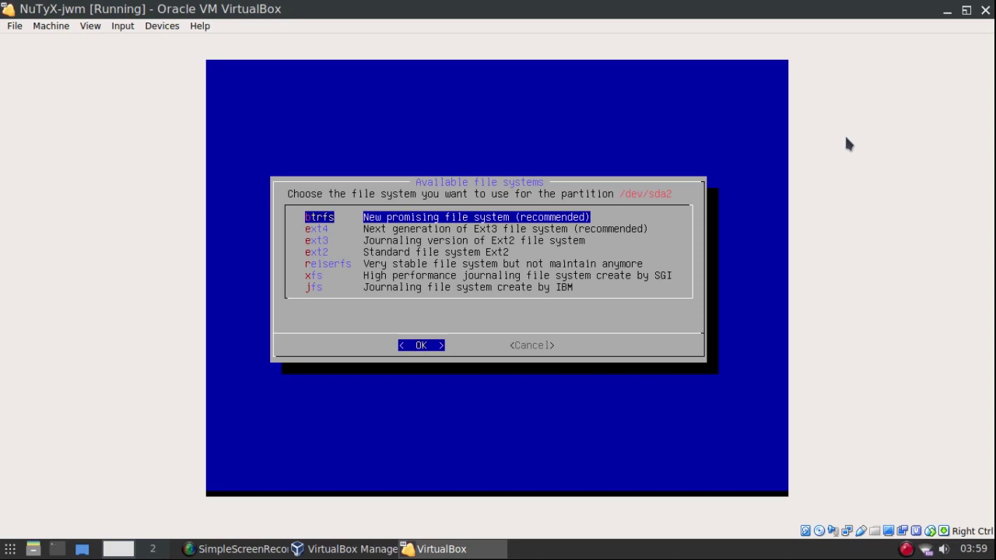
{"action": "key", "text": "Down"}
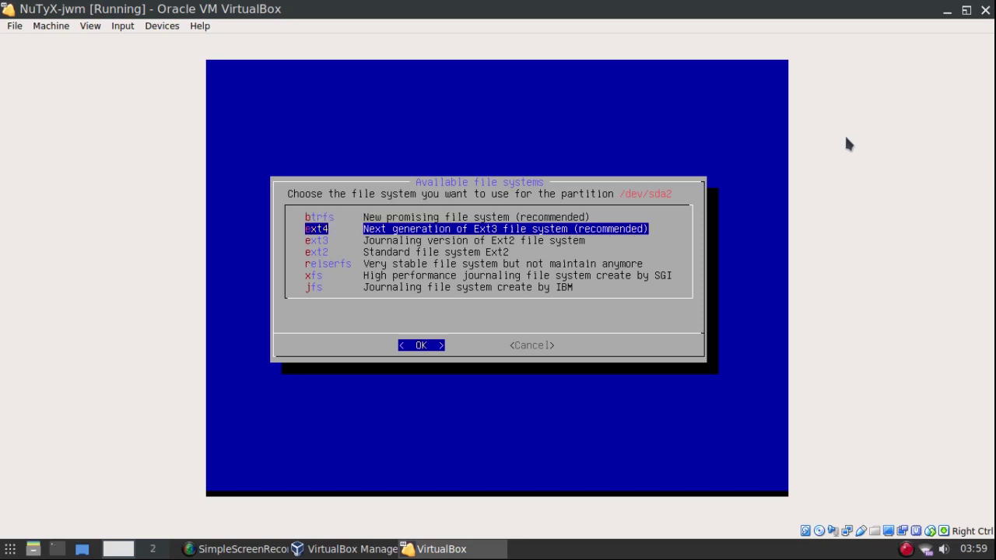
{"action": "key", "text": "Return"}
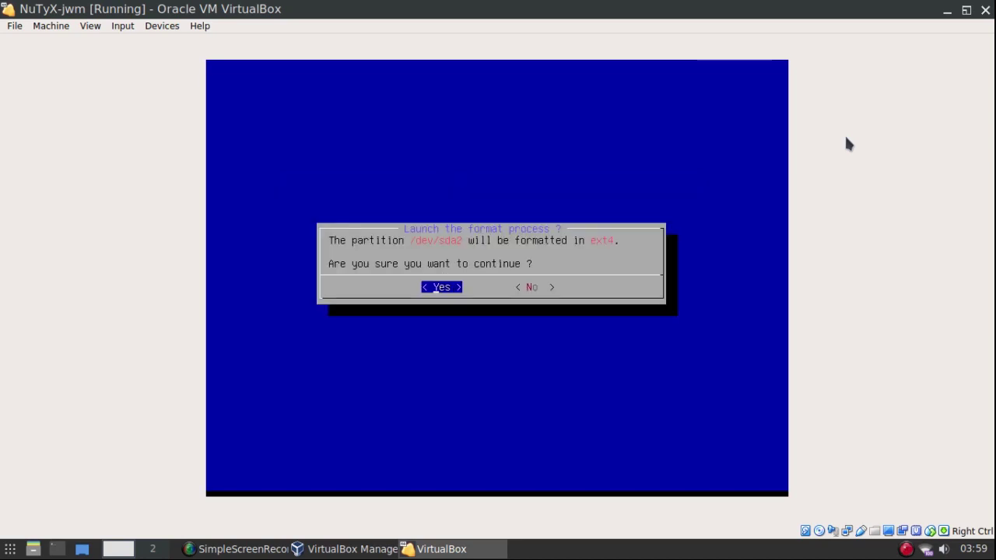
{"action": "key", "text": "Return"}
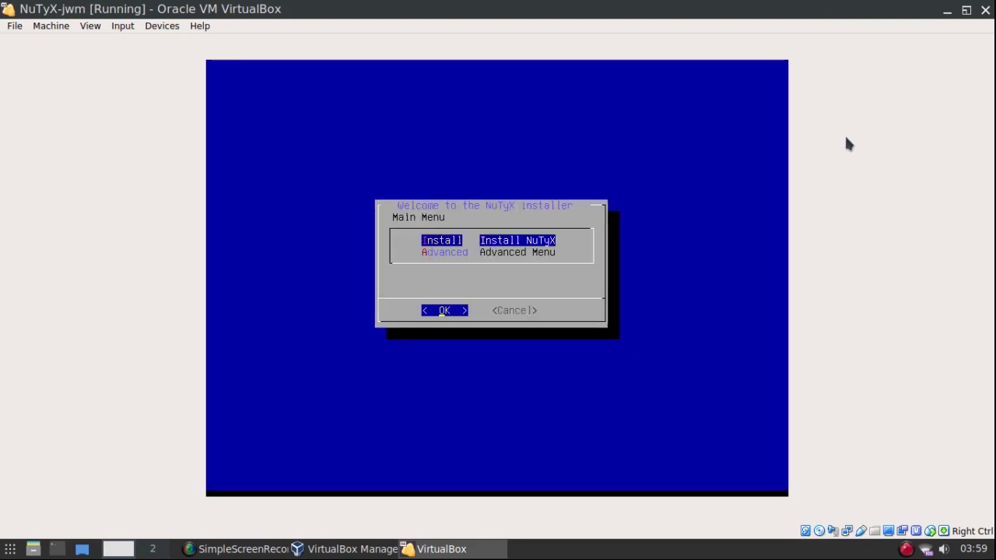
Start the Install NuTyX operation through the installer's Advanced Menu
{"action": "key", "text": "Down"}
{"action": "key", "text": "Return"}
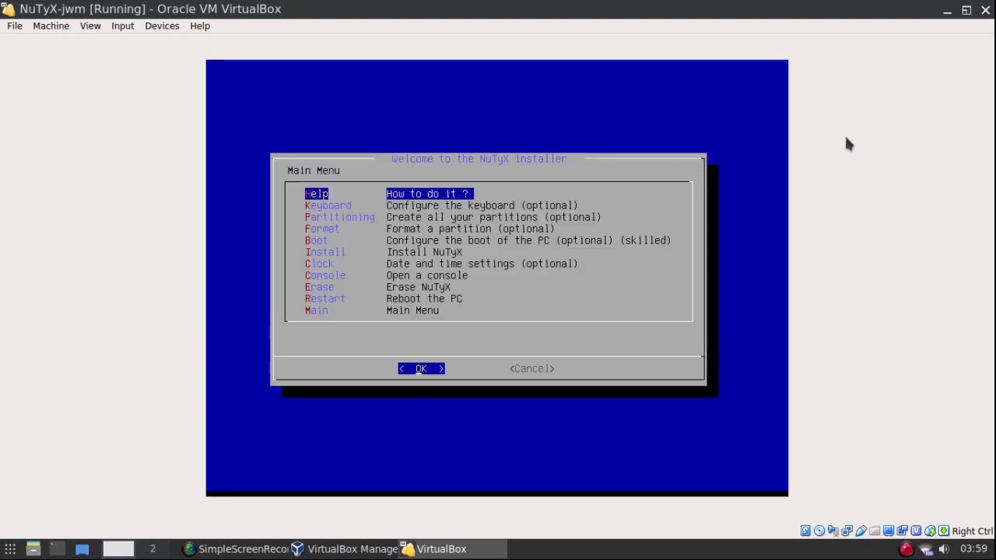
{"action": "key", "text": "Down"}
{"action": "key", "text": "Down"}
{"action": "key", "text": "Down"}
{"action": "key", "text": "Down"}
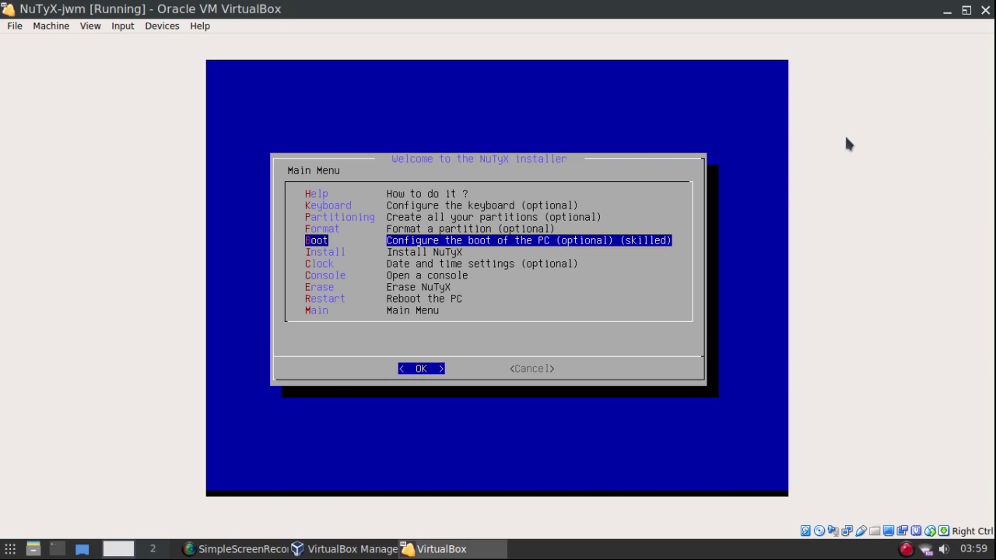
{"action": "key", "text": "Down"}
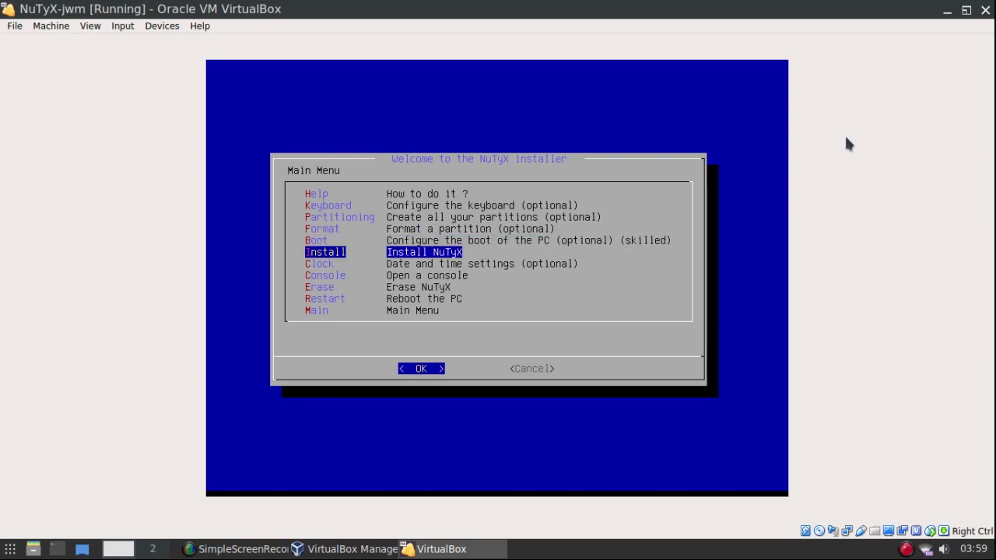
{"action": "key", "text": "Return"}
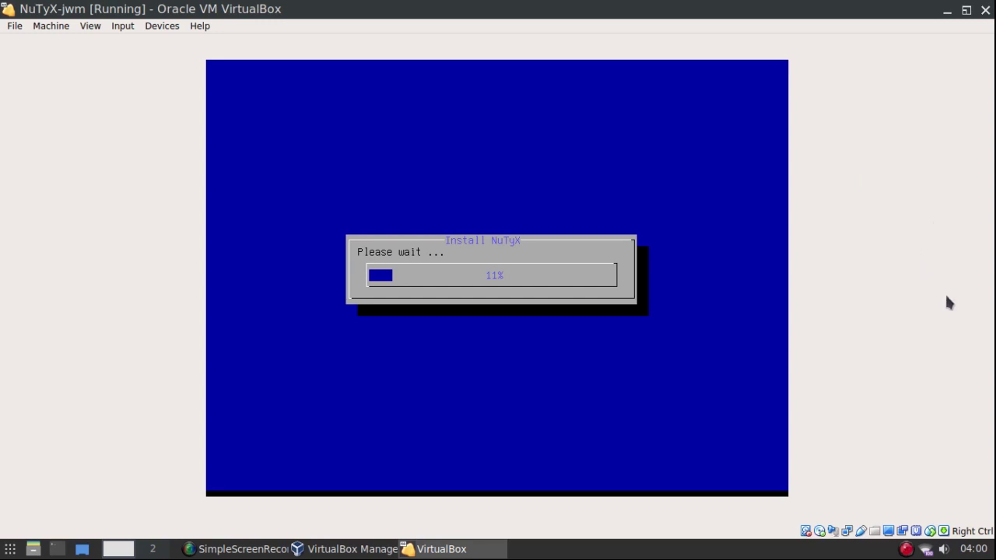
{"action": "right_click", "coordinate": [906, 550]}
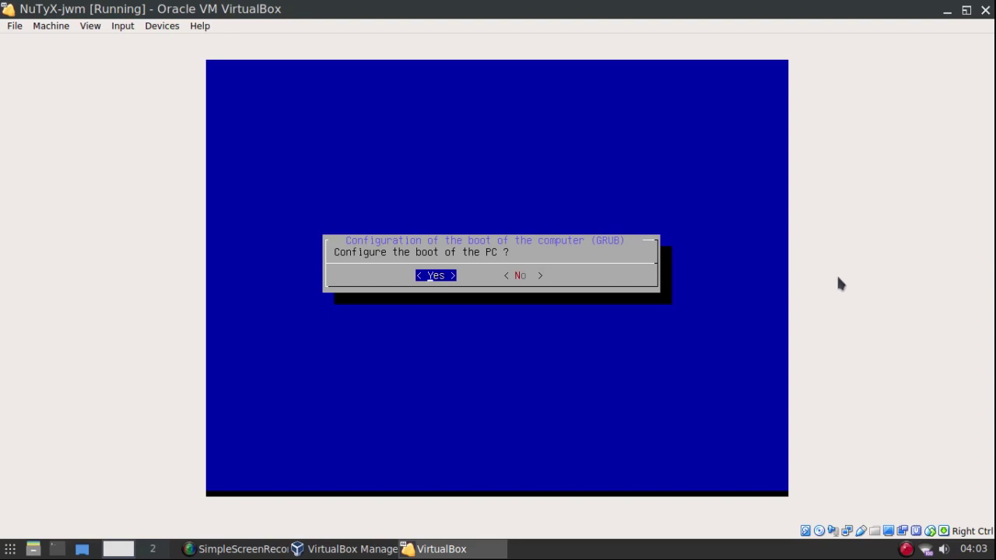
Accept configuring the boot of the PC with GRUB and acknowledge the MBR backup notice
{"action": "key", "text": "Return"}
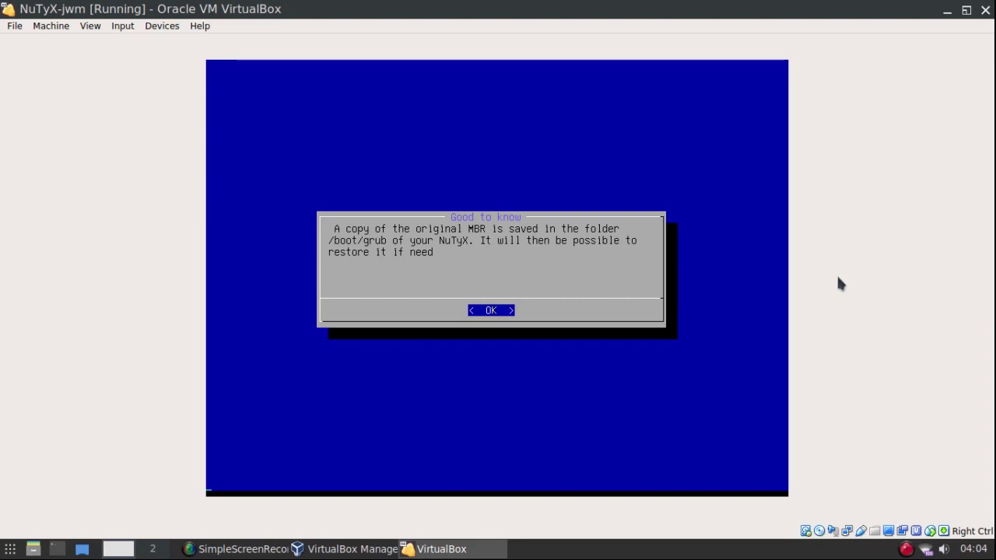
{"action": "key", "text": "Return"}
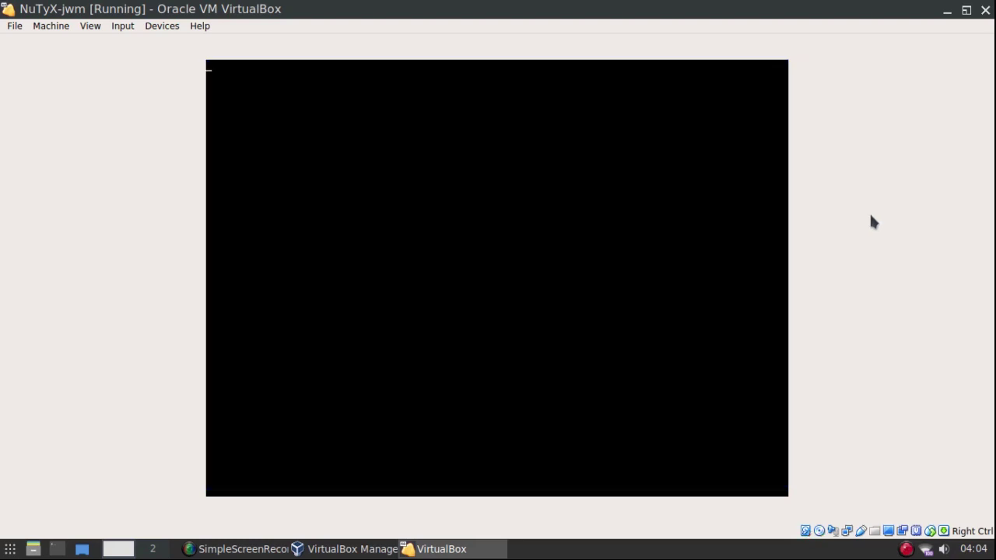
Try to remove the NuTyX_x86_64-jwm-20191204.iso disk from the virtual optical drive, dismissing the forced unmount
{"action": "left_click", "coordinate": [159, 28]}
{"action": "mouse_move", "coordinate": [159, 46]}
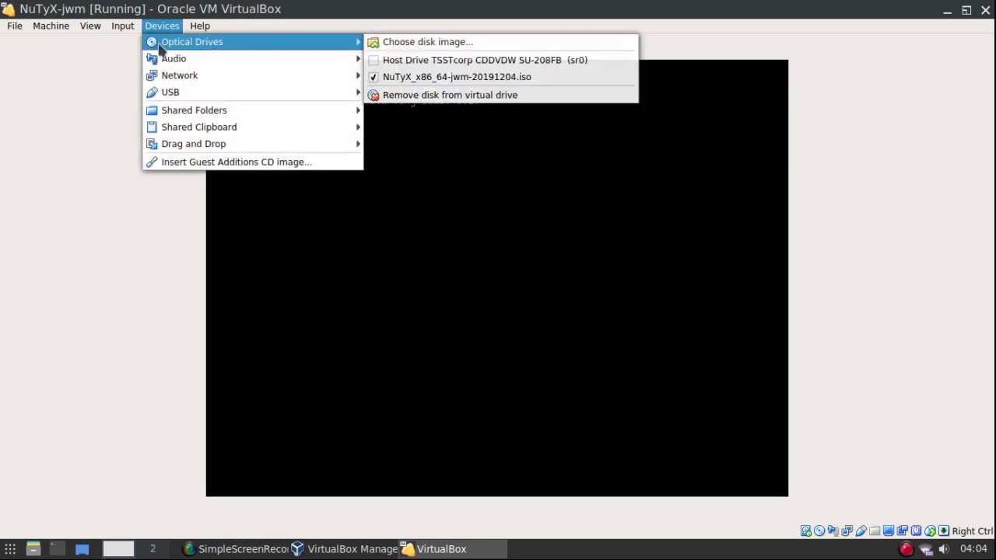
{"action": "left_click", "coordinate": [449, 97]}
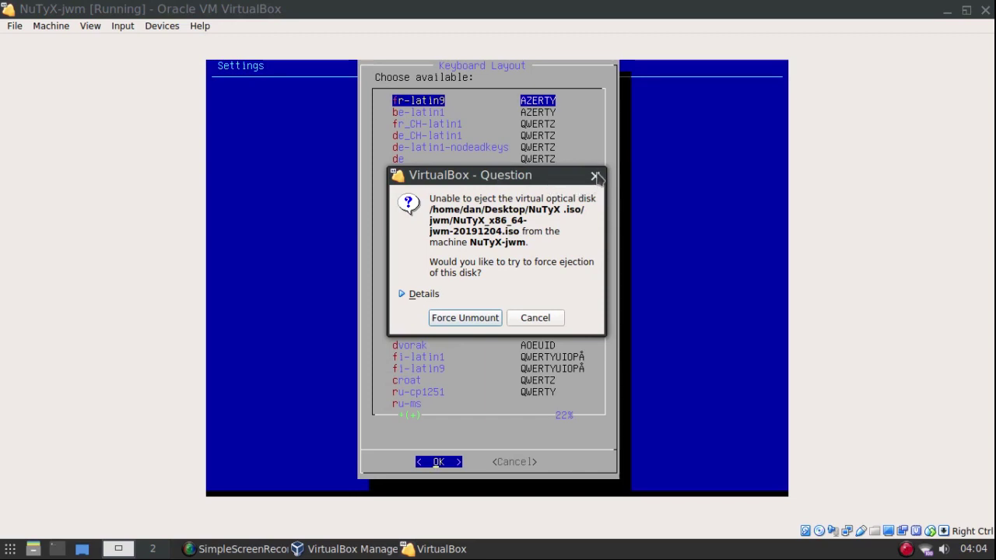
{"action": "left_click", "coordinate": [595, 177]}
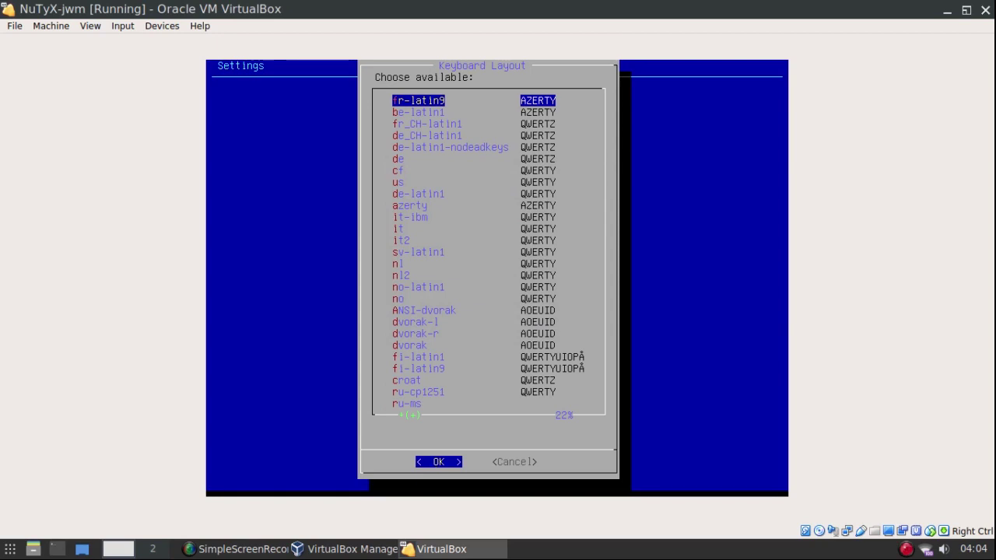
Choose the us QWERTY keyboard layout for the installed system
{"action": "key", "text": "Down"}
{"action": "key", "text": "Down"}
{"action": "key", "text": "Down"}
{"action": "key", "text": "Down"}
{"action": "key", "text": "Down"}
{"action": "key", "text": "Down"}
{"action": "key", "text": "Down"}
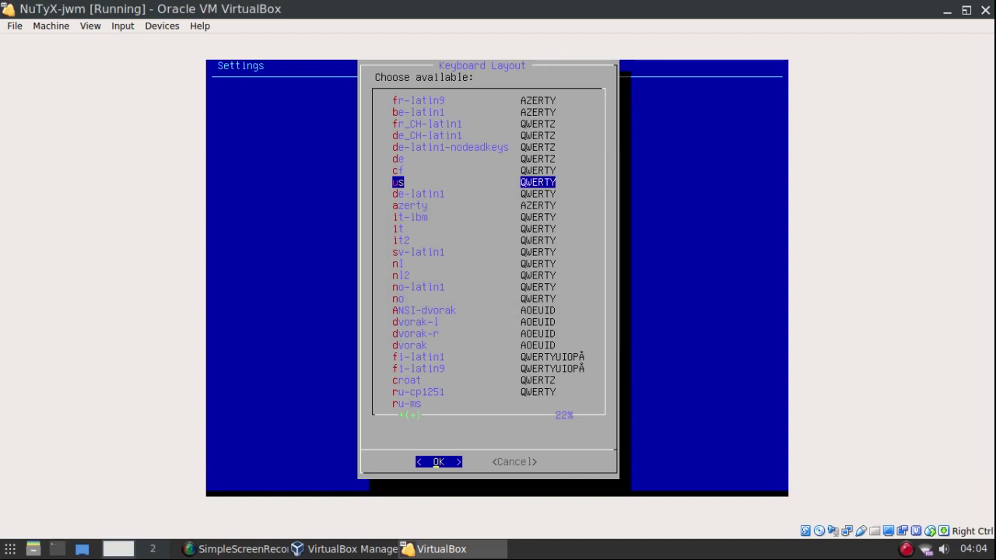
{"action": "key", "text": "Return"}
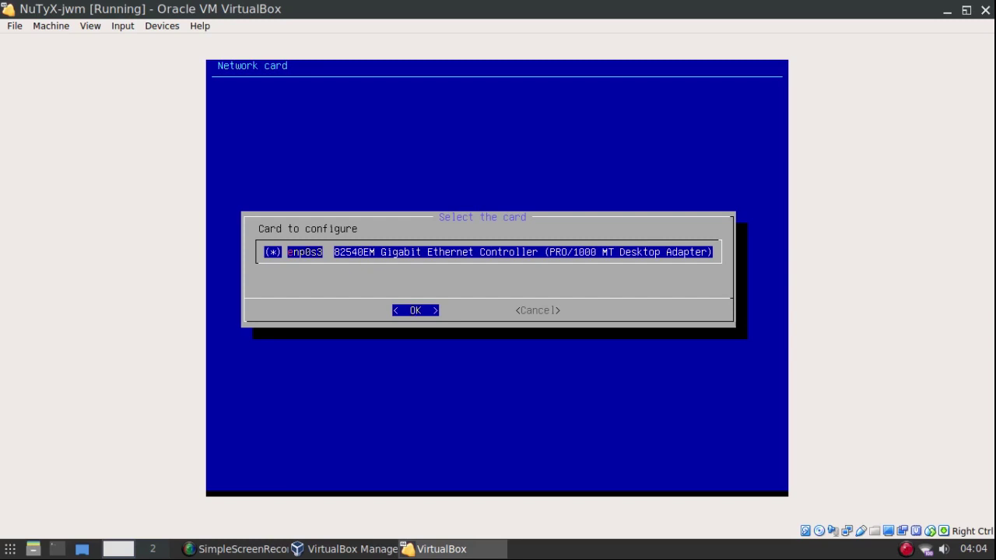
Configure the network card enp0s3 to get its IP address automatically from the DHCP server
{"action": "key", "text": "Return"}
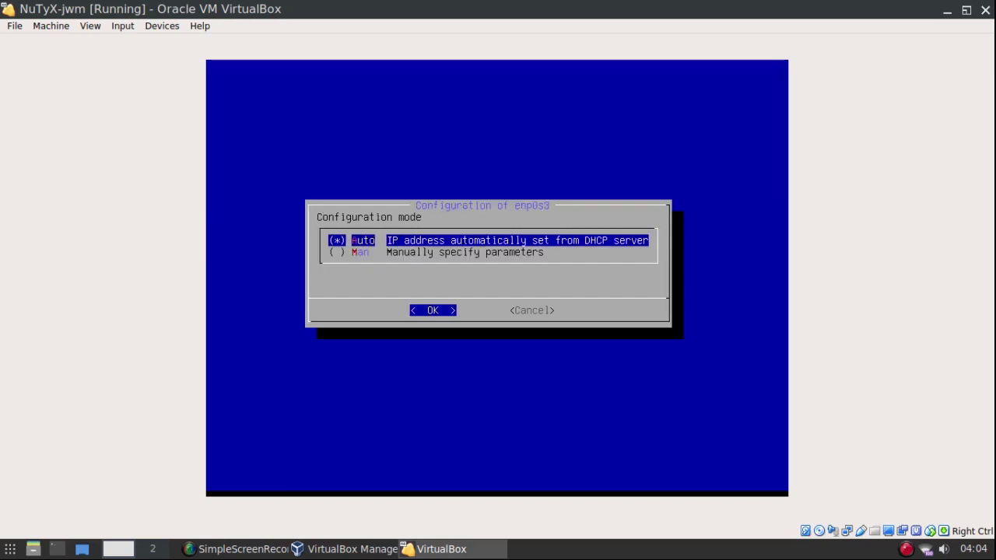
{"action": "key", "text": "Return"}
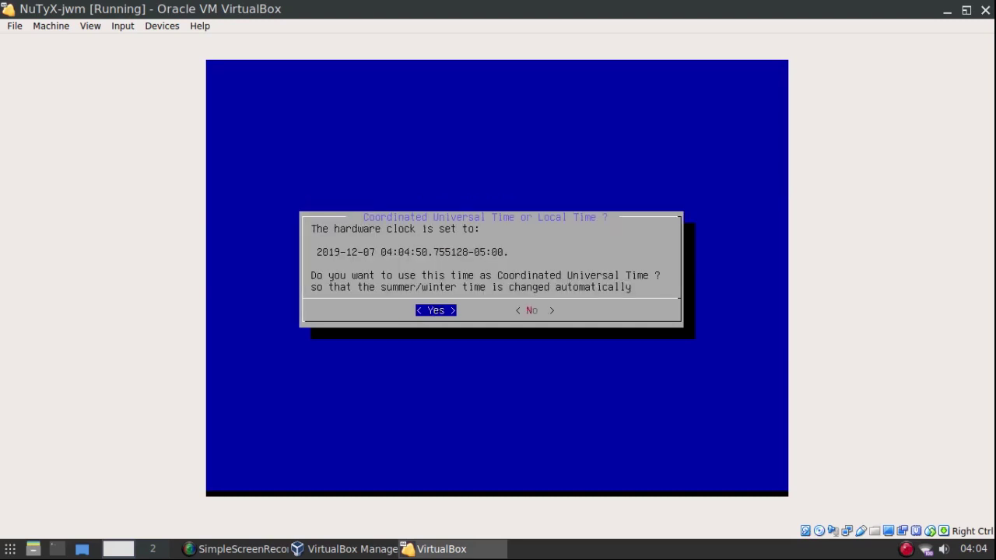
Use the hardware clock as Coordinated Universal Time and accept the proposed date and time
{"action": "key", "text": "Return"}
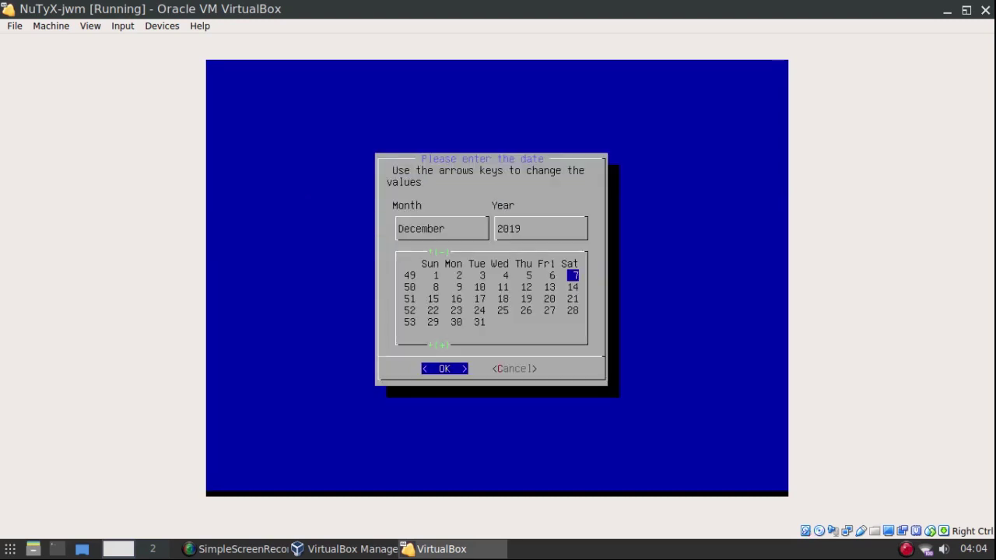
{"action": "key", "text": "Return"}
{"action": "key", "text": "Return"}
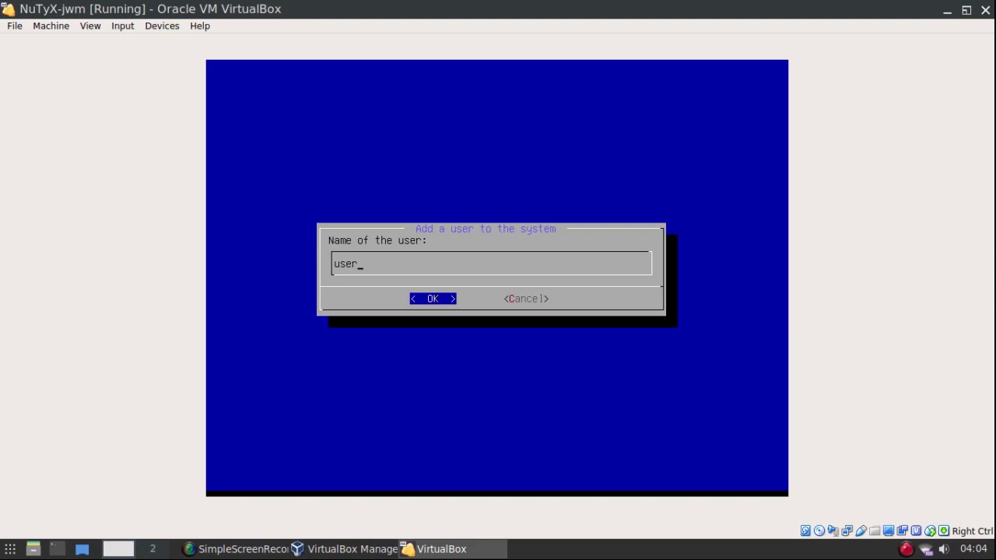
Replace the default user name with the new user's login name and accept it
{"action": "key", "text": "BackSpace"}
{"action": "key", "text": "BackSpace"}
{"action": "key", "text": "BackSpace"}
{"action": "key", "text": "BackSpace"}
{"action": "type", "text": "dan"}
{"action": "key", "text": "Return"}
Replace the default description with the new user's first name and accept it
{"action": "key", "text": "BackSpace"}
{"action": "key", "text": "BackSpace"}
{"action": "key", "text": "BackSpace"}
{"action": "key", "text": "BackSpace"}
{"action": "key", "text": "BackSpace"}
{"action": "key", "text": "BackSpace"}
{"action": "key", "text": "BackSpace"}
{"action": "key", "text": "BackSpace"}
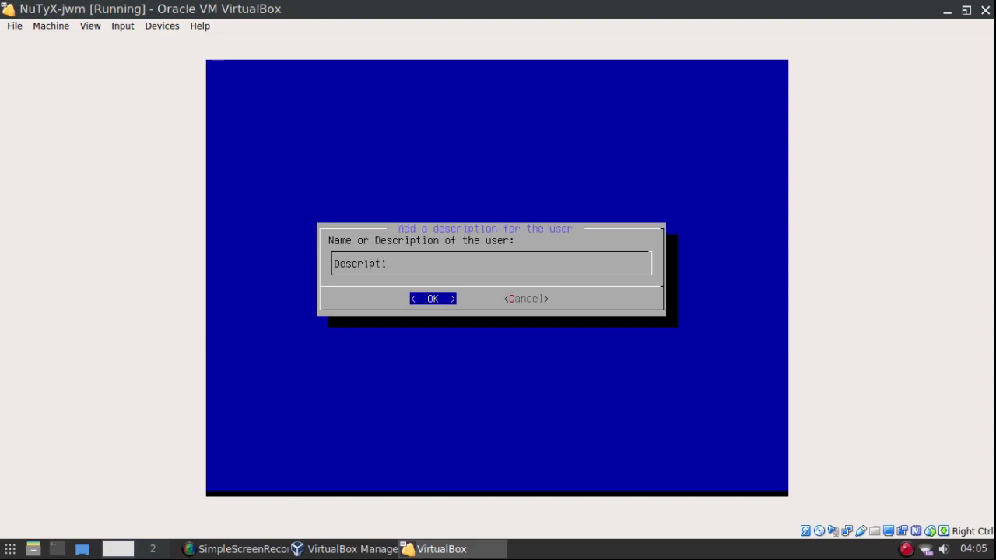
{"action": "key", "text": "BackSpace"}
{"action": "key", "text": "BackSpace"}
{"action": "type", "text": "an"}
{"action": "key", "text": "Return"}
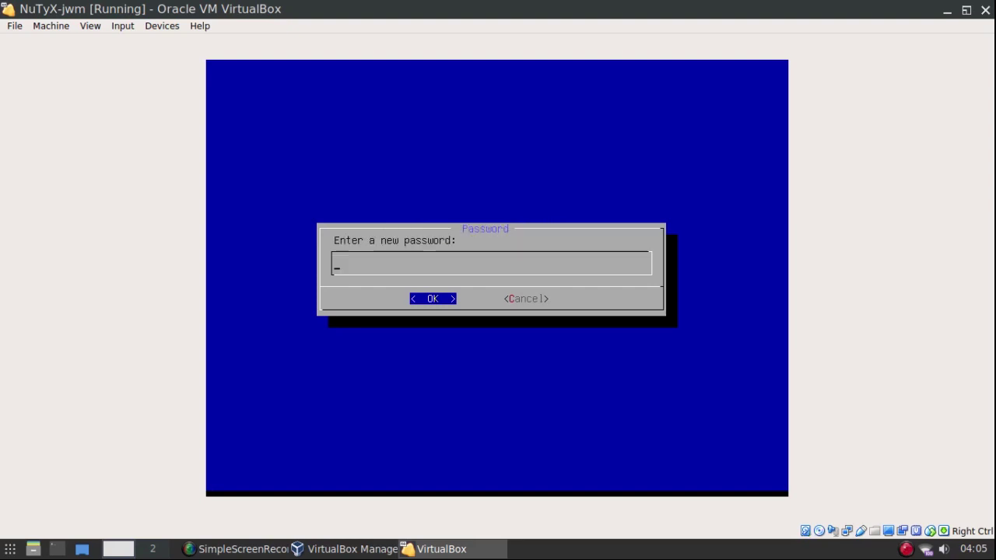
Enter the new account password at the password prompts
{"action": "type", "text": "****"}
{"action": "key", "text": "Return"}
{"action": "type", "text": "******"}
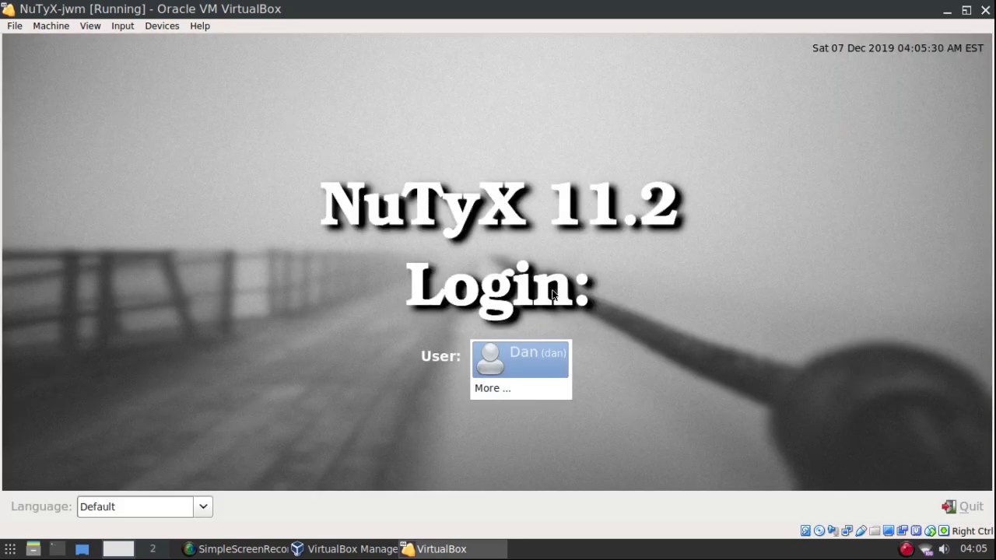
Log in to NuTyX 11.2 as the newly created user with the account password
{"action": "left_click", "coordinate": [531, 354]}
{"action": "type", "text": "••••••"}
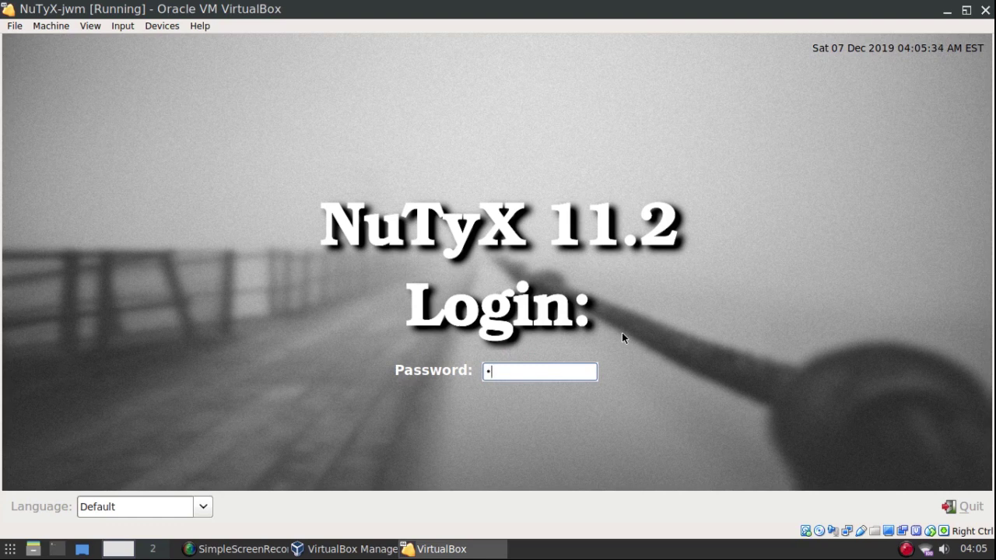
{"action": "key", "text": "Return"}
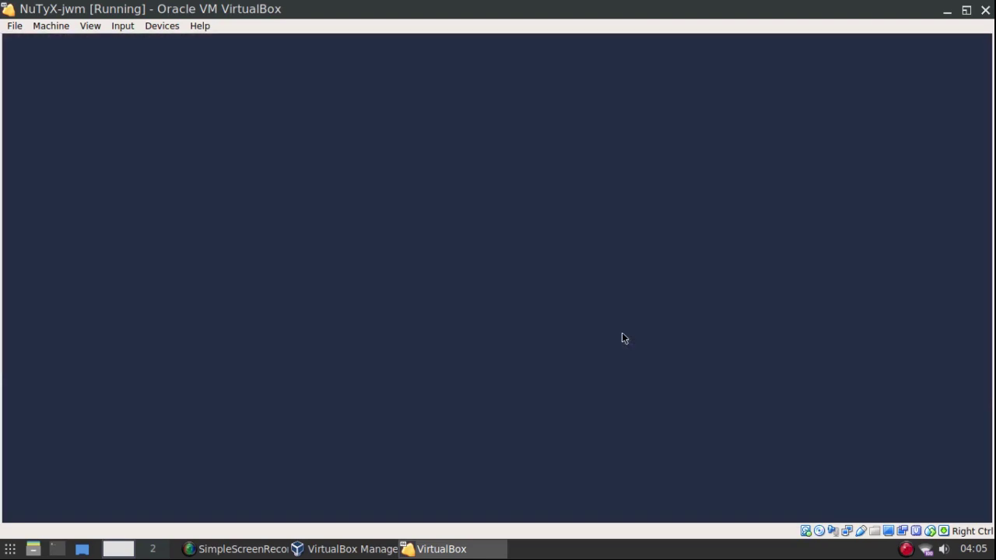